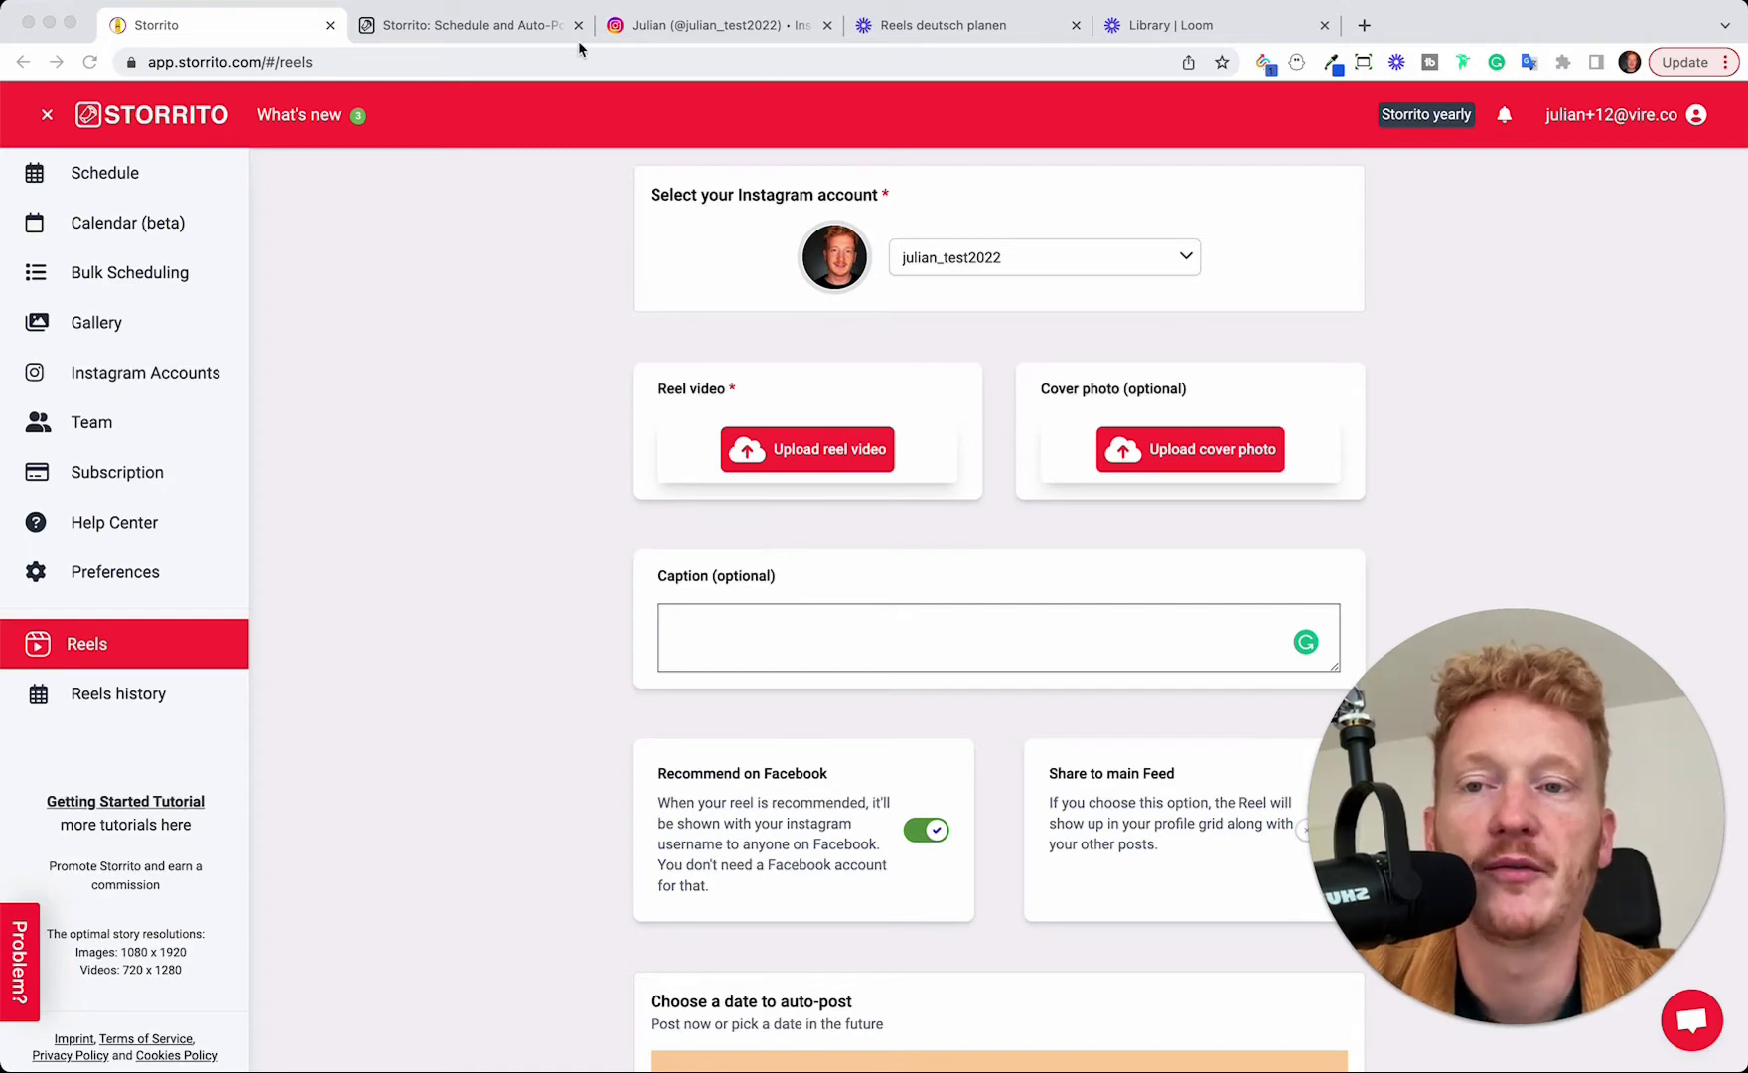
Glance at the Storrito landing page and return to the reel creation page twice.
click(514, 26)
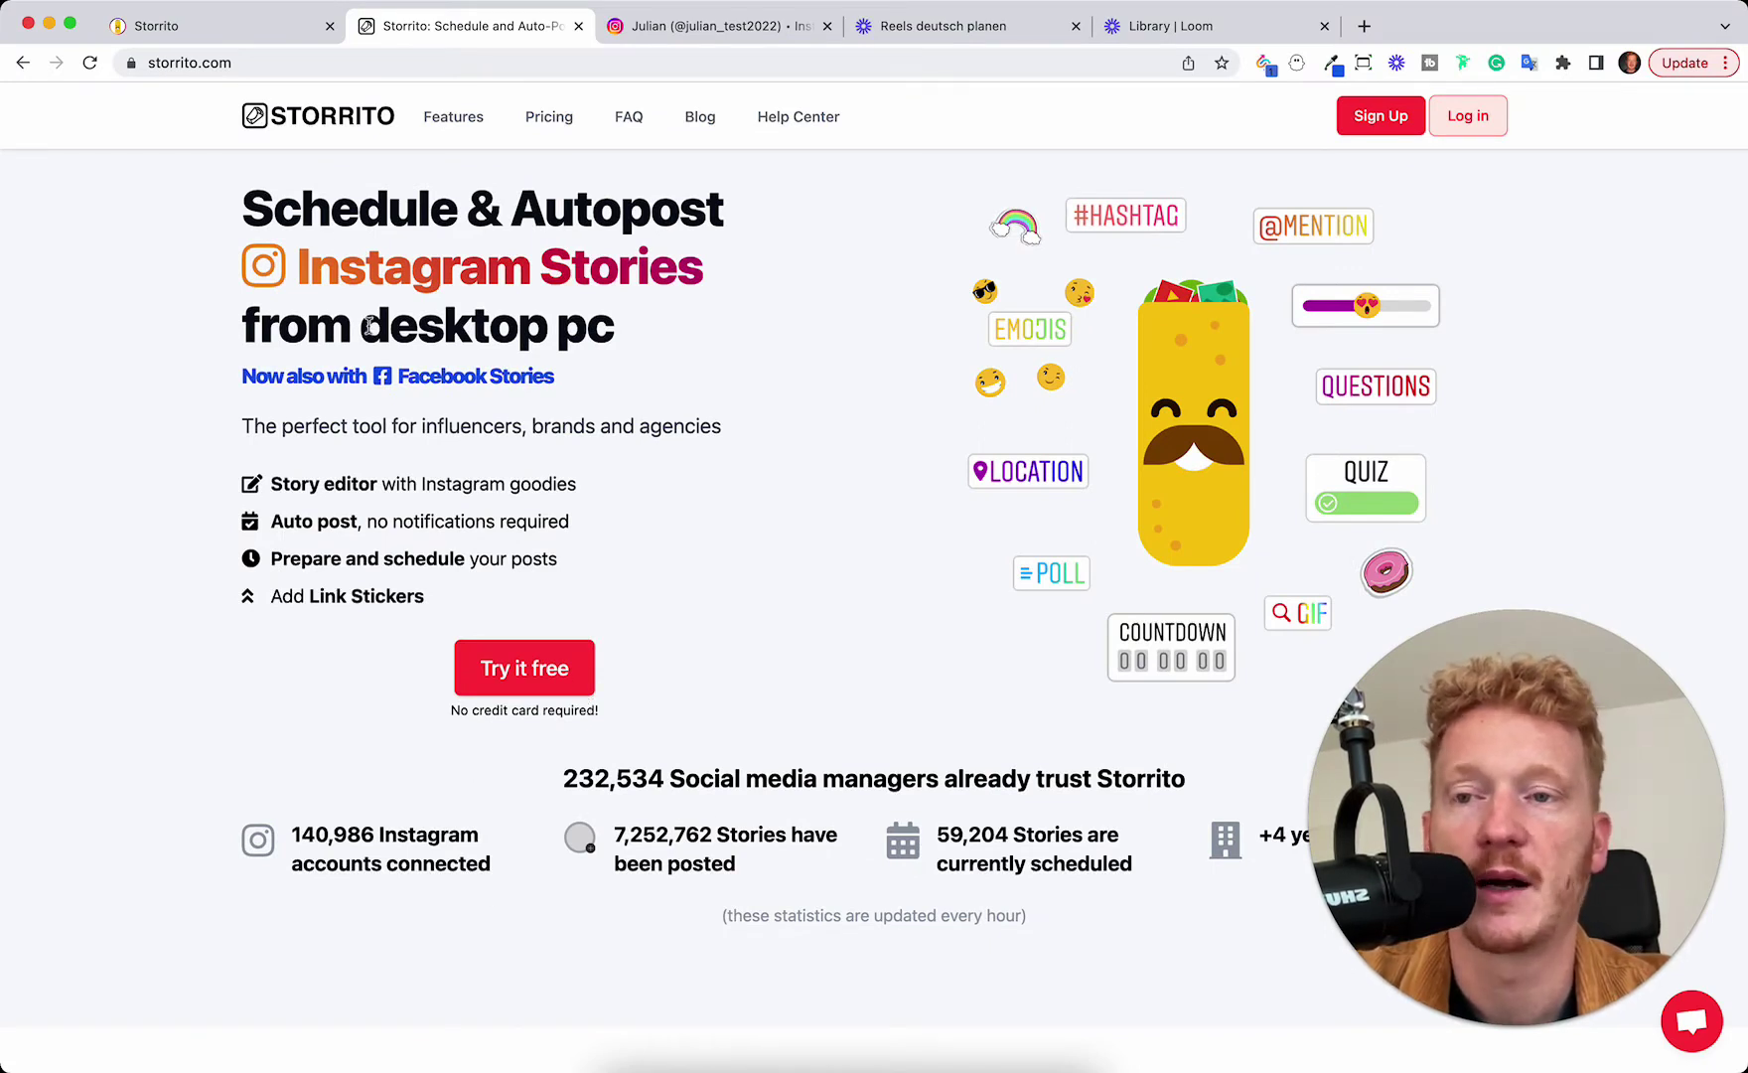
click(249, 34)
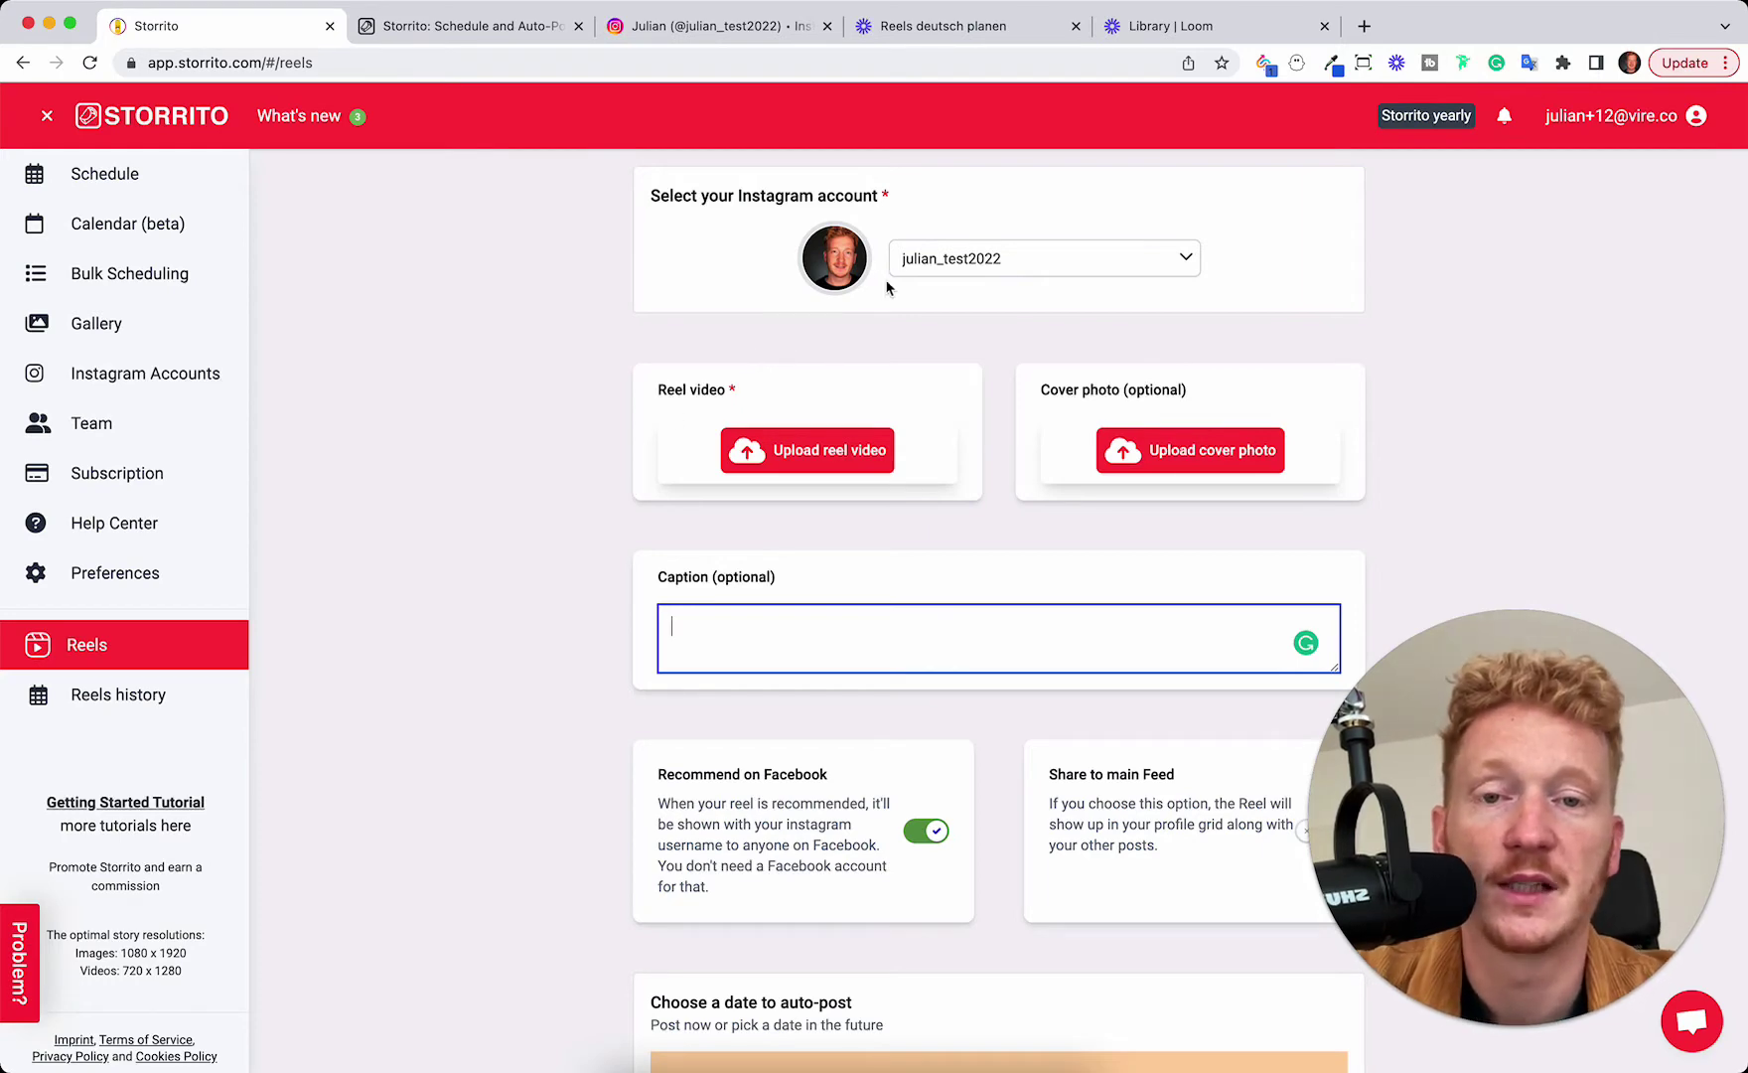
click(573, 22)
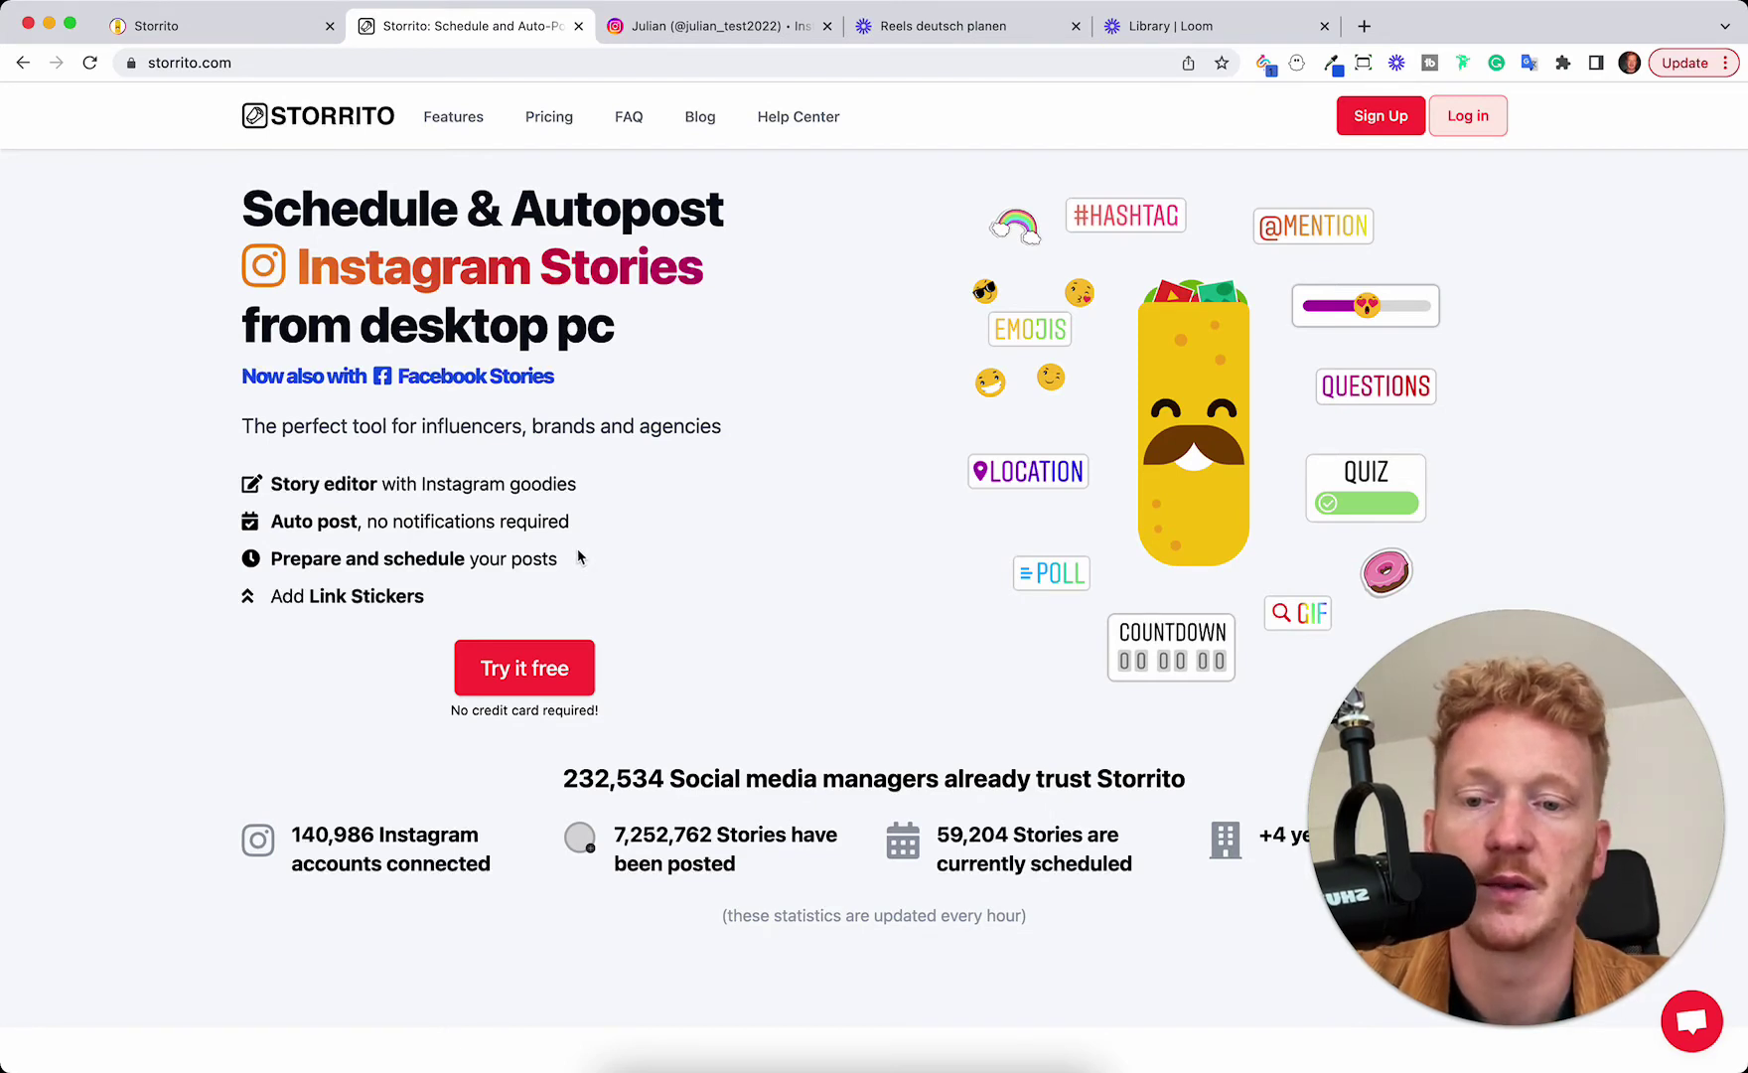
click(227, 29)
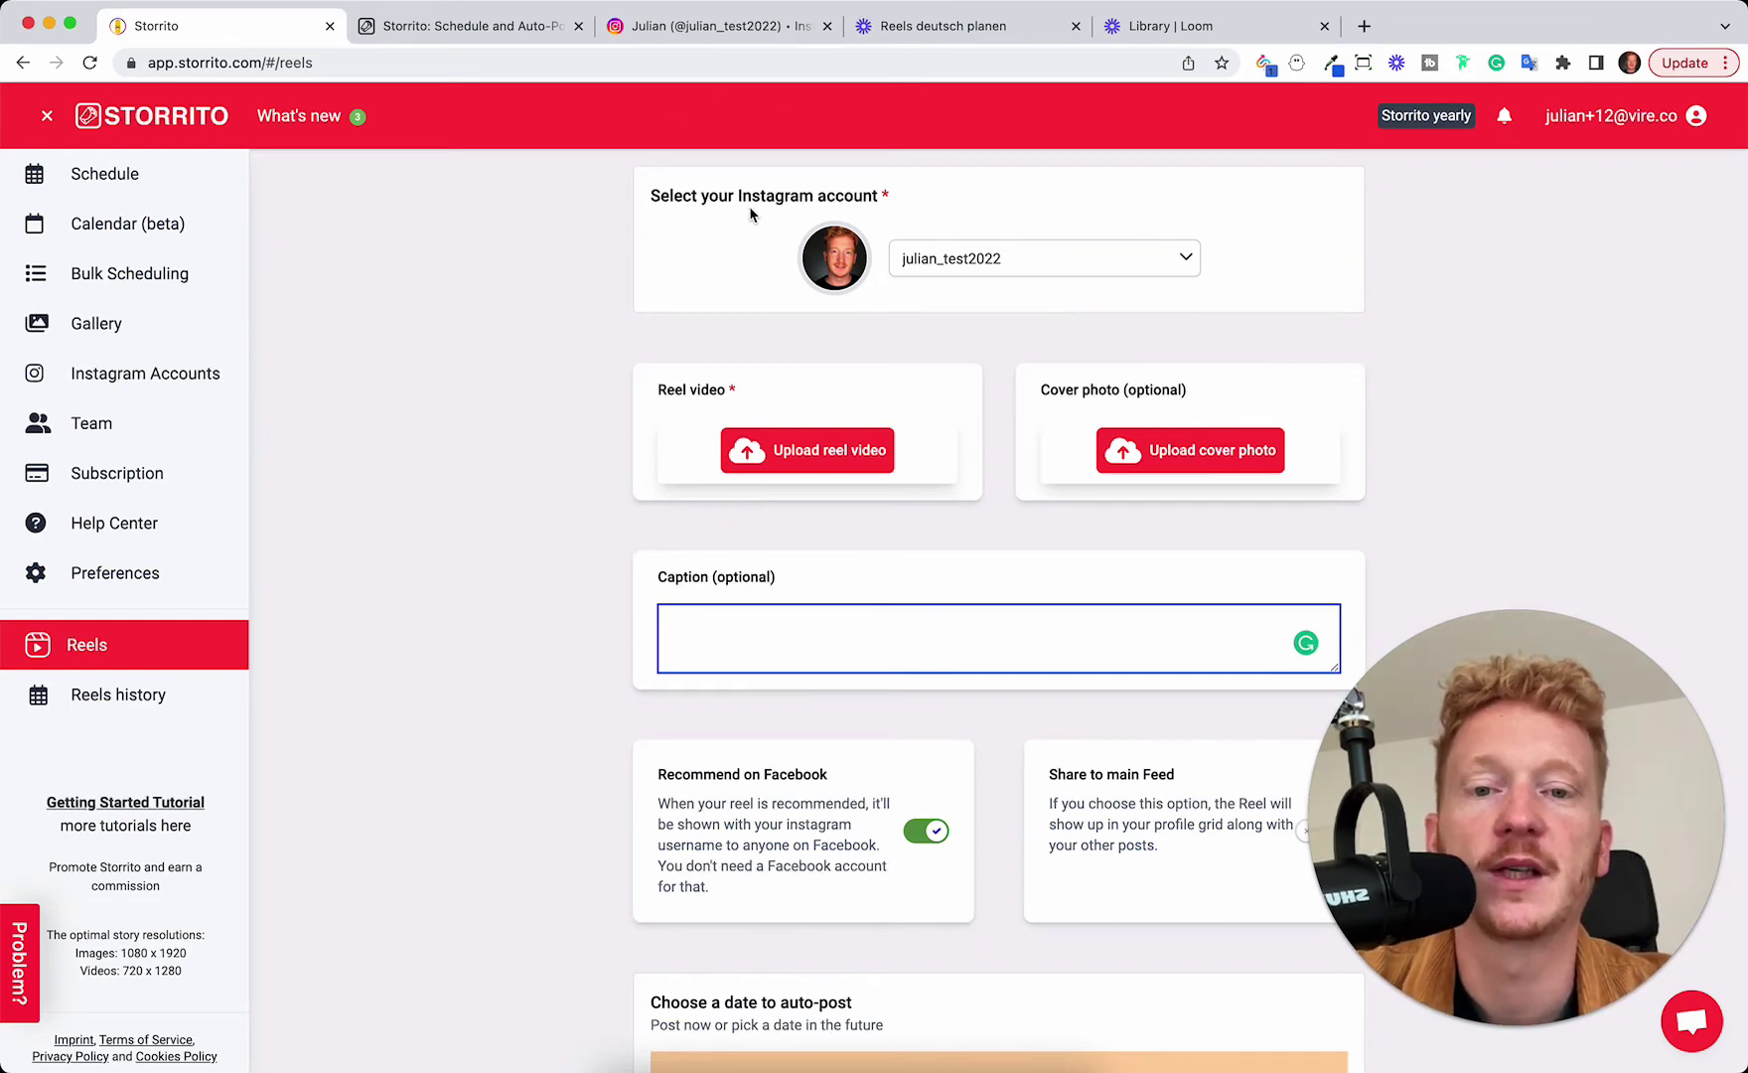
Delete the connected Instagram account from the Instagram Accounts page.
click(924, 262)
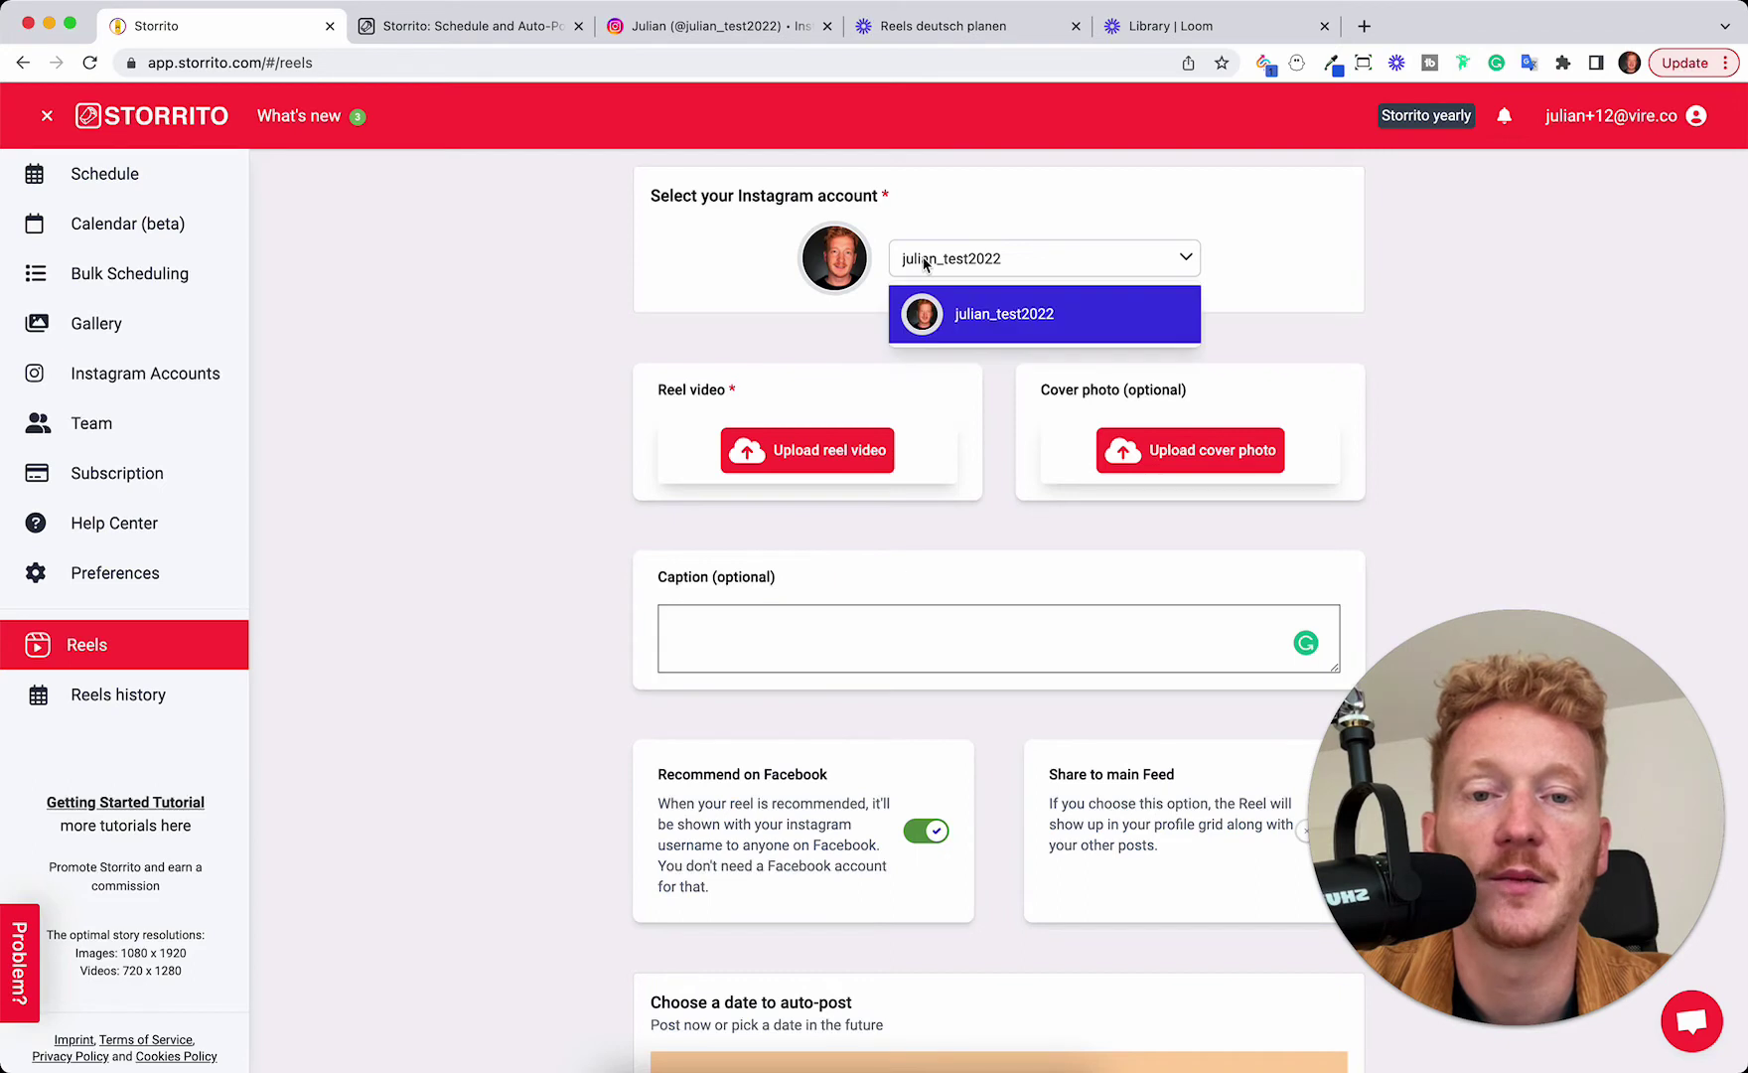
click(1237, 209)
click(175, 382)
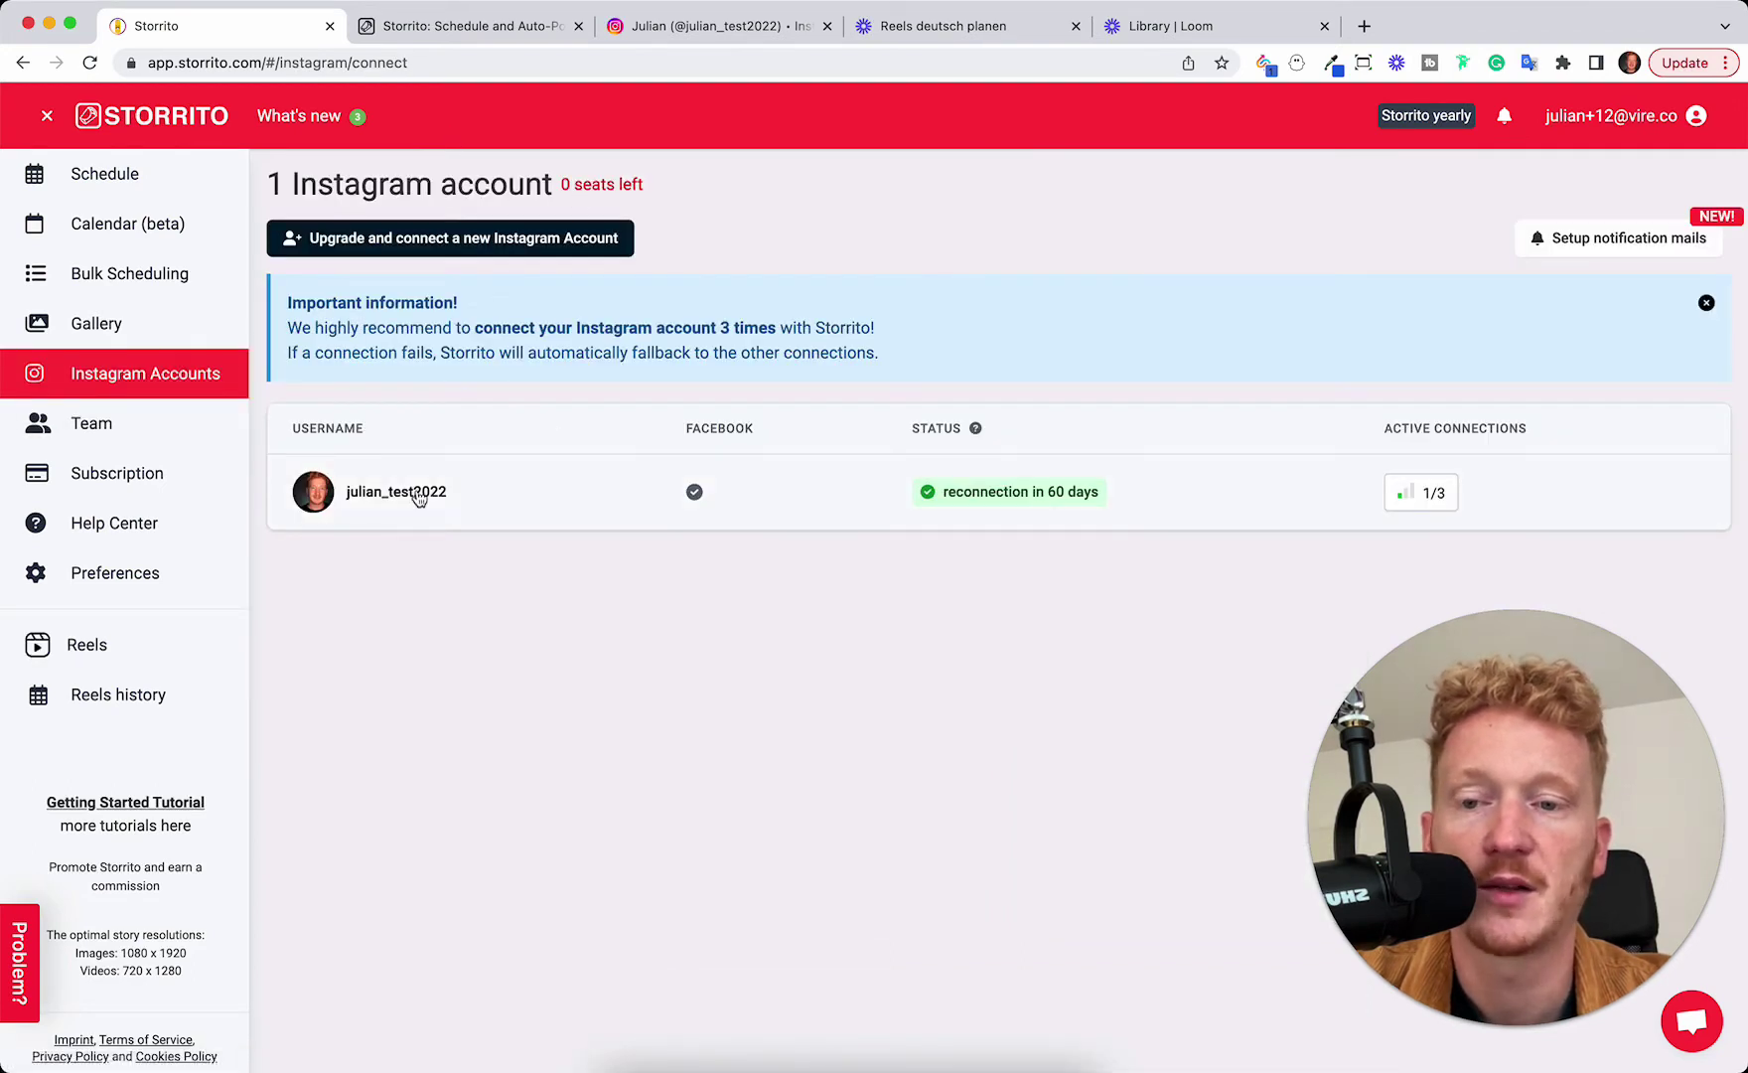
click(418, 496)
click(677, 679)
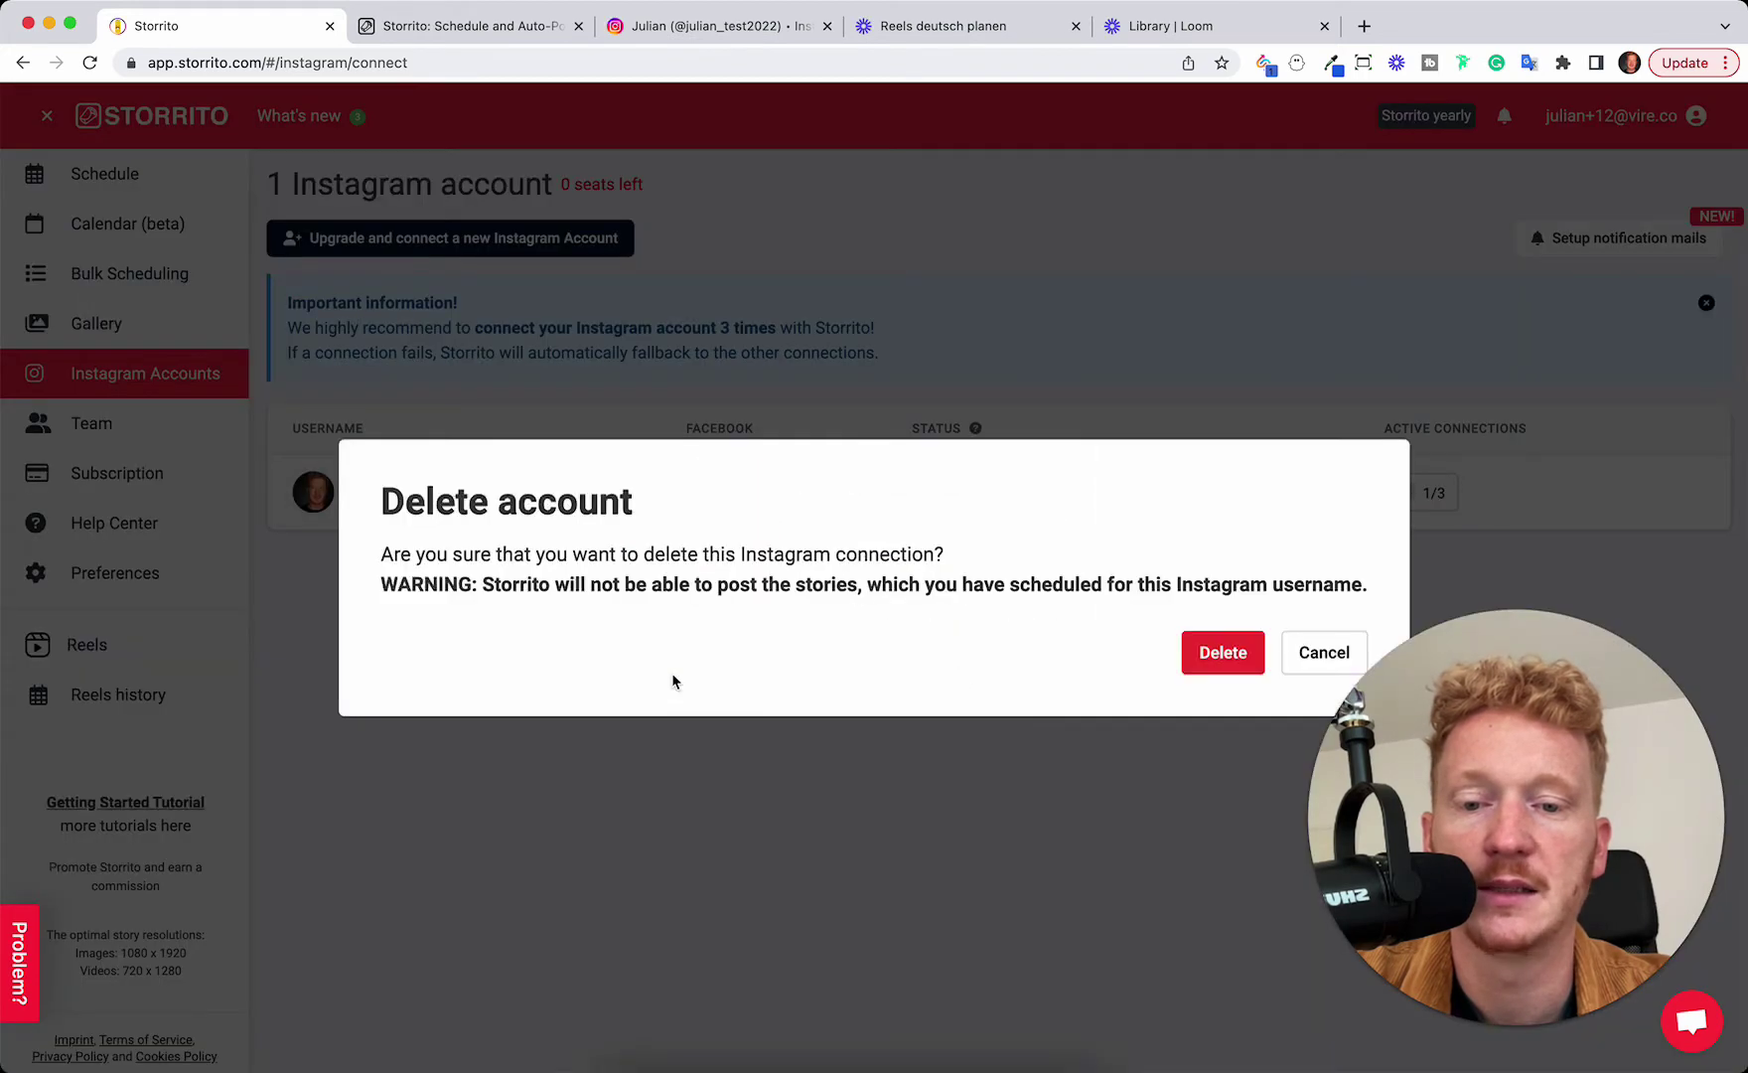
click(1190, 664)
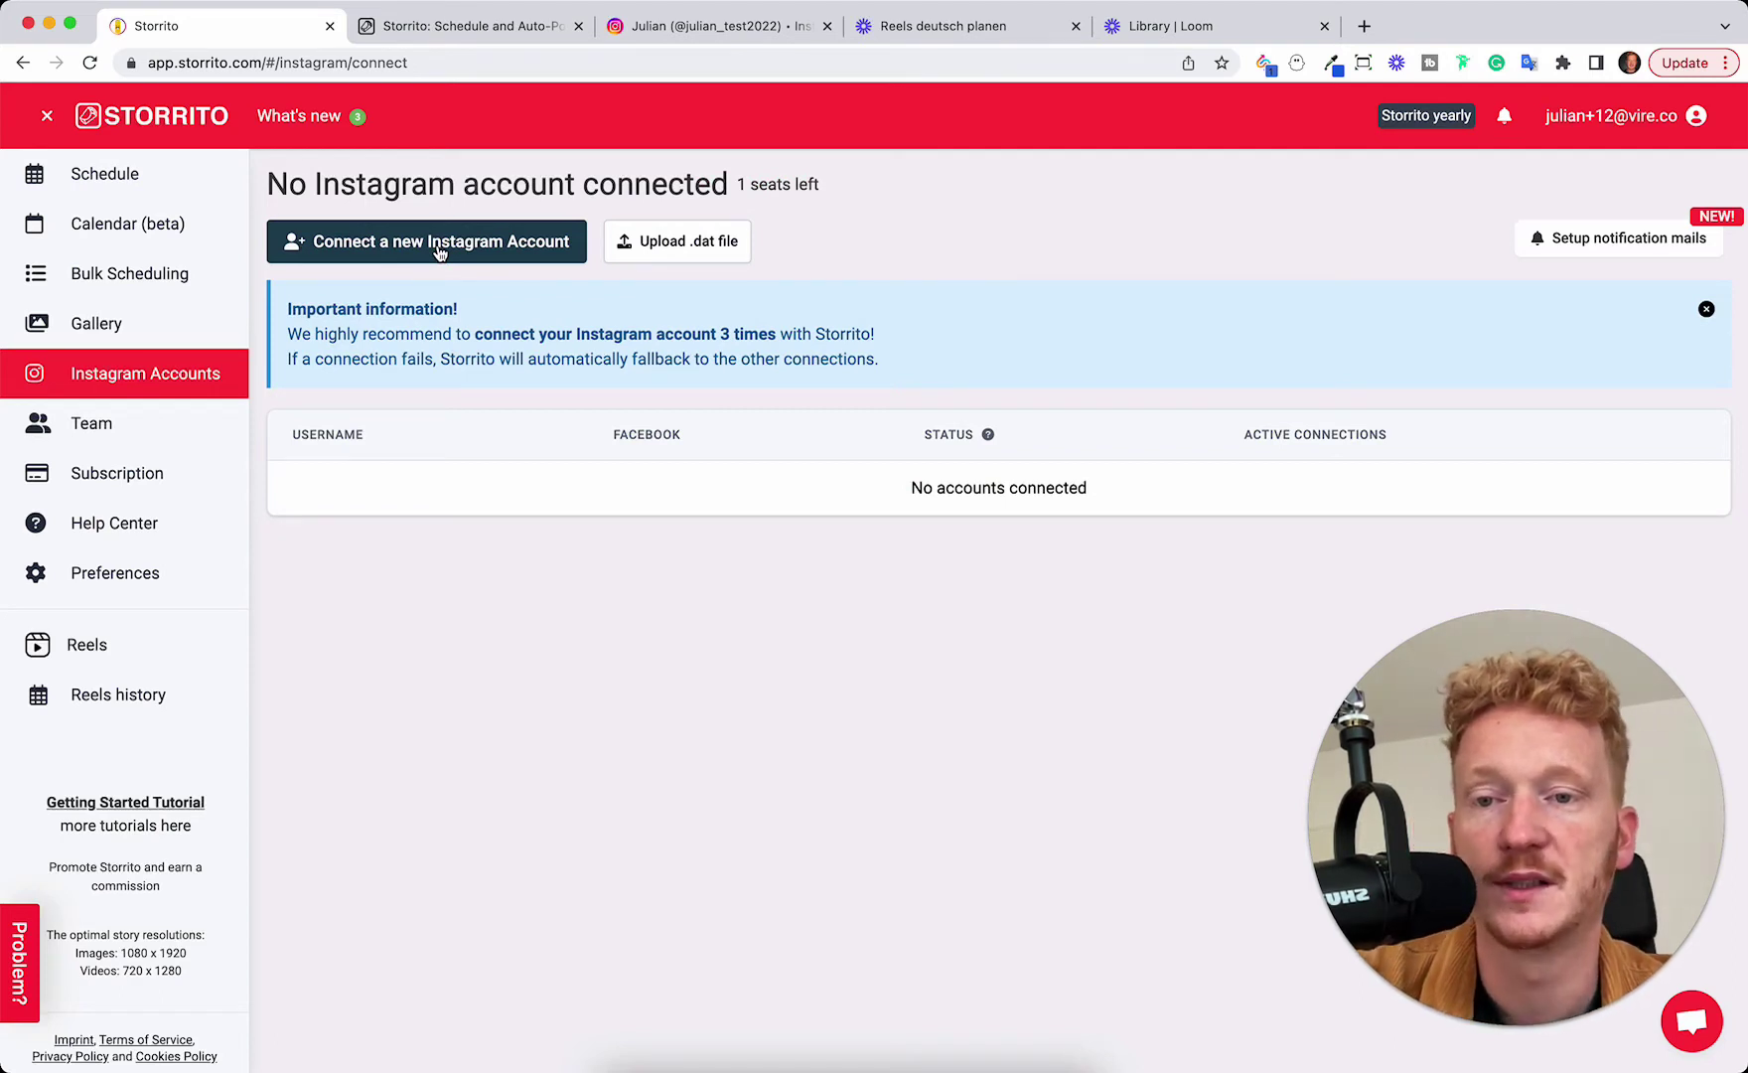
Start a new Instagram connection from Germany, cologne and paste the username copied from the profile.
click(440, 253)
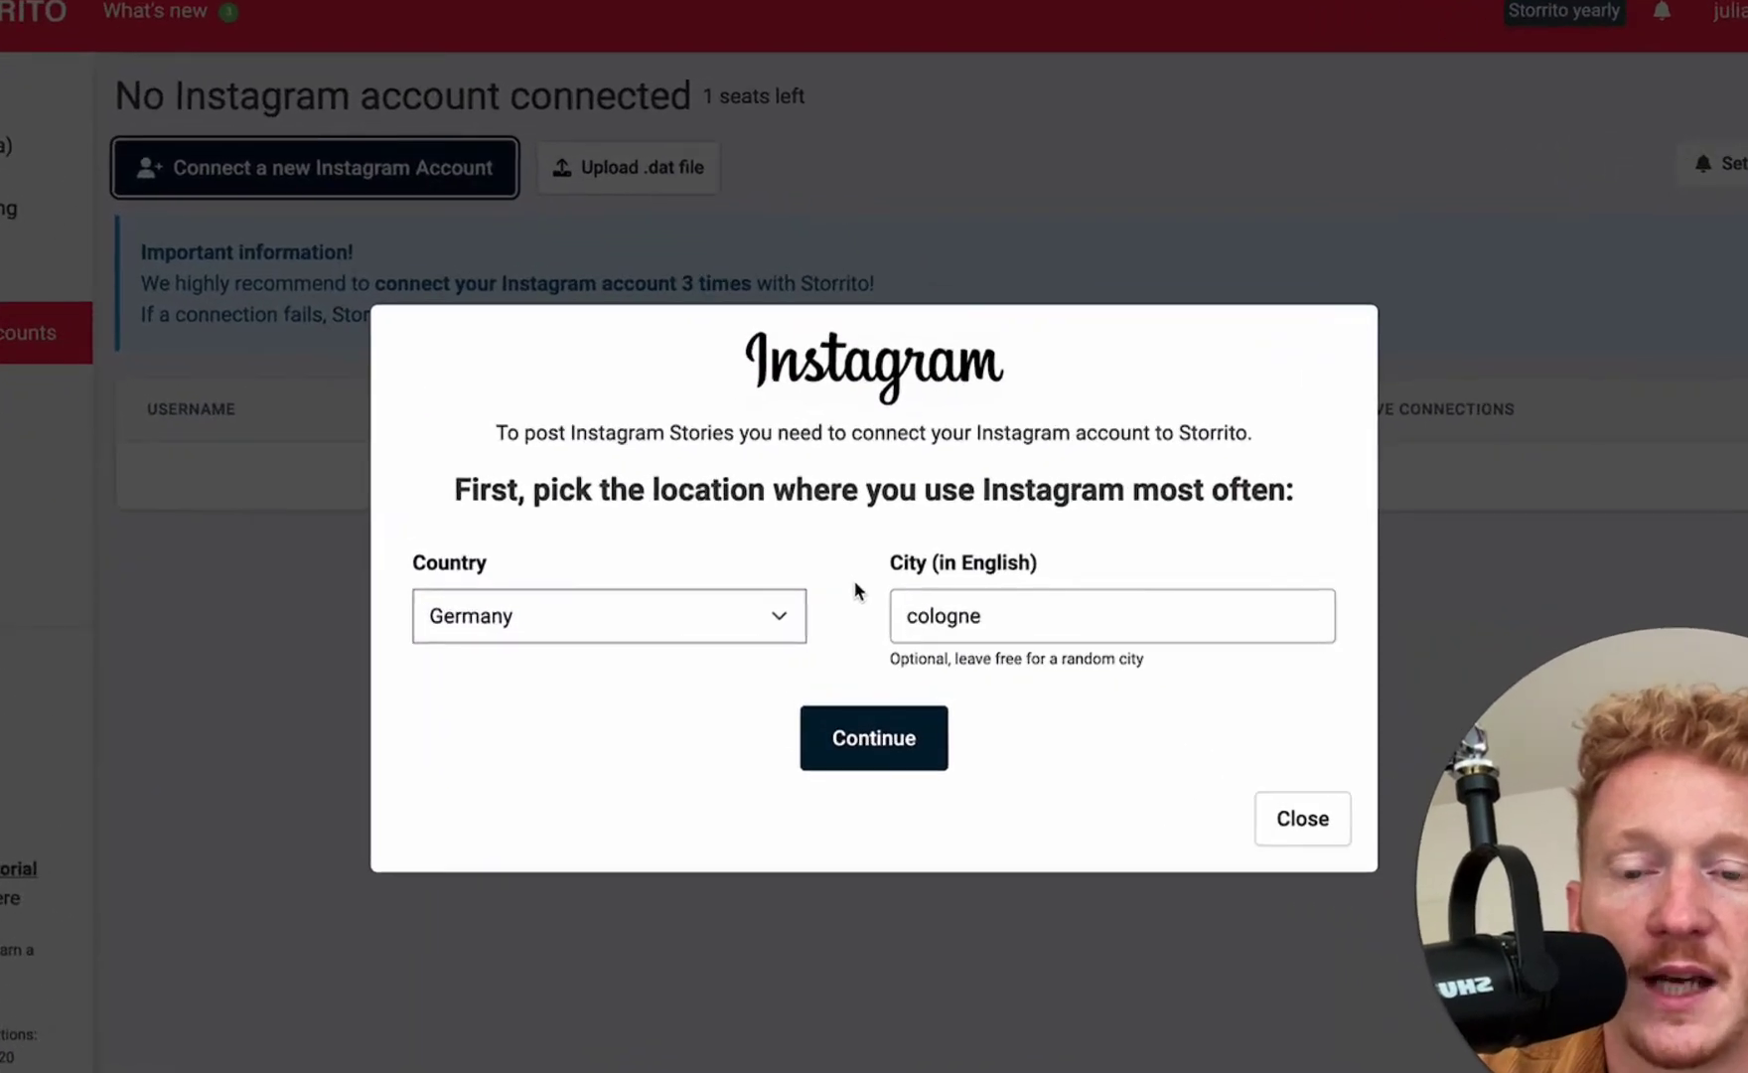
click(857, 690)
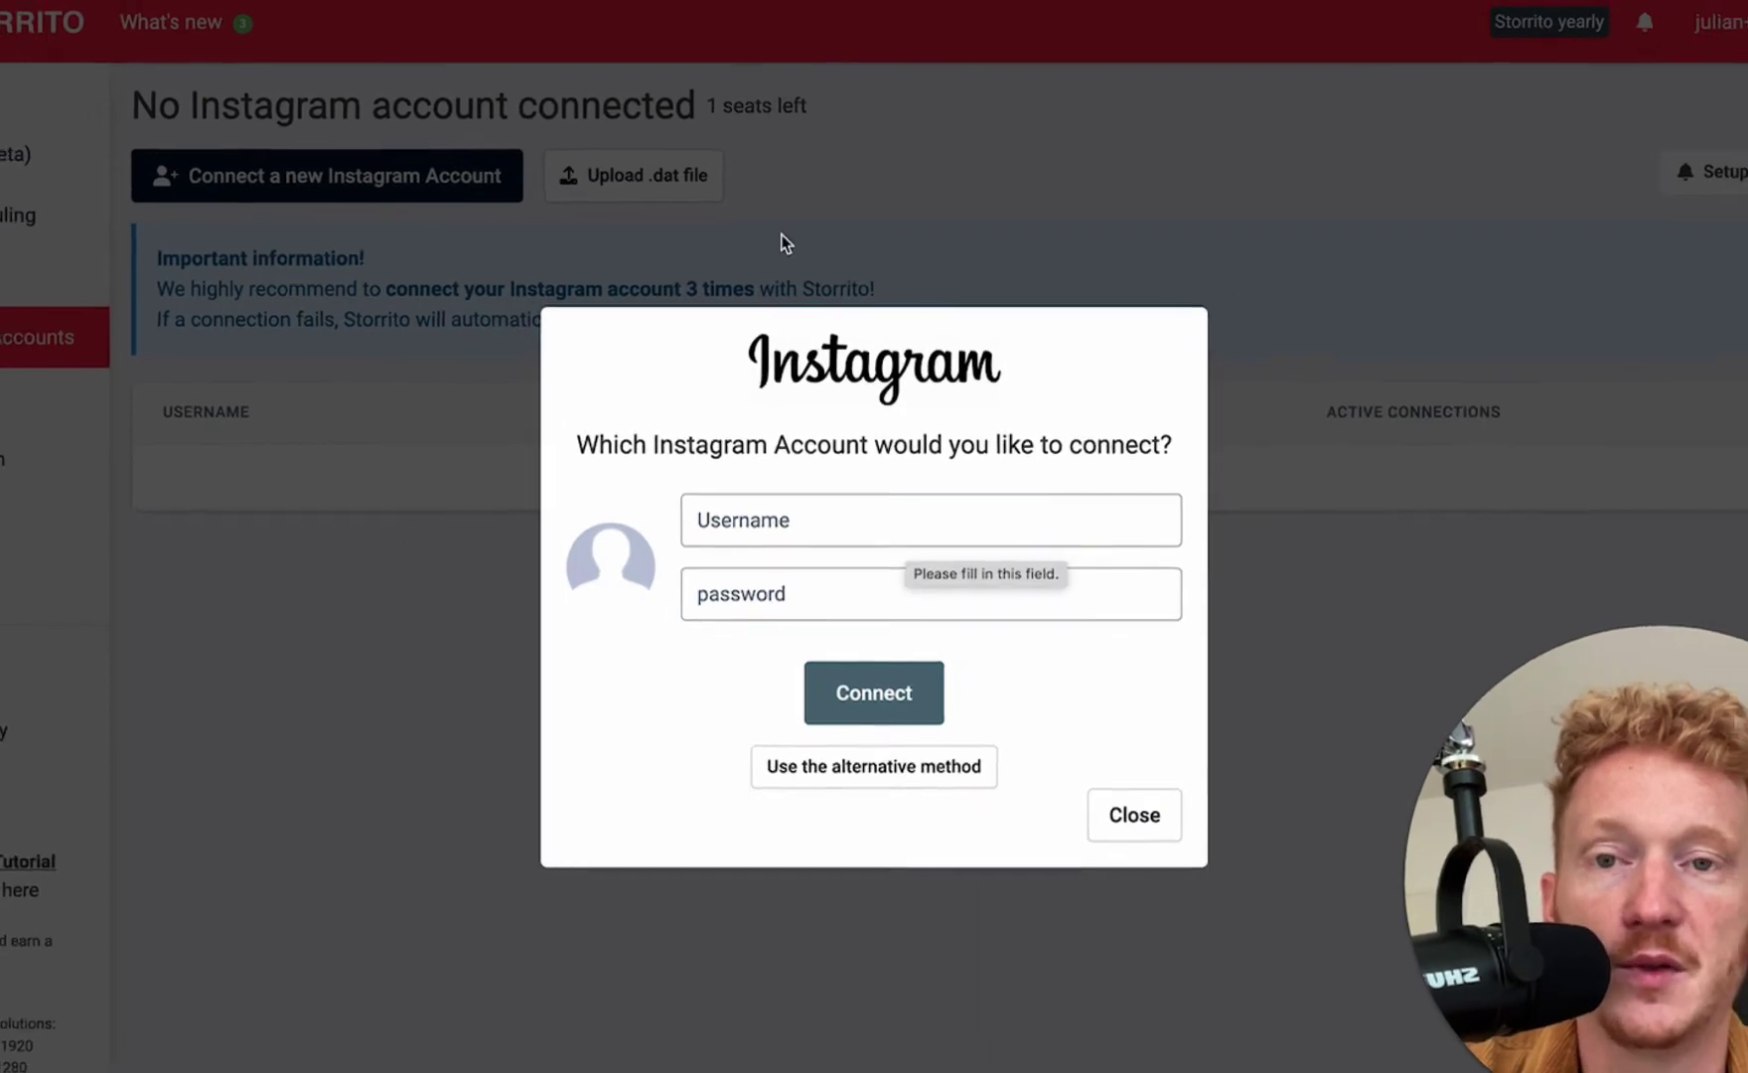
click(730, 26)
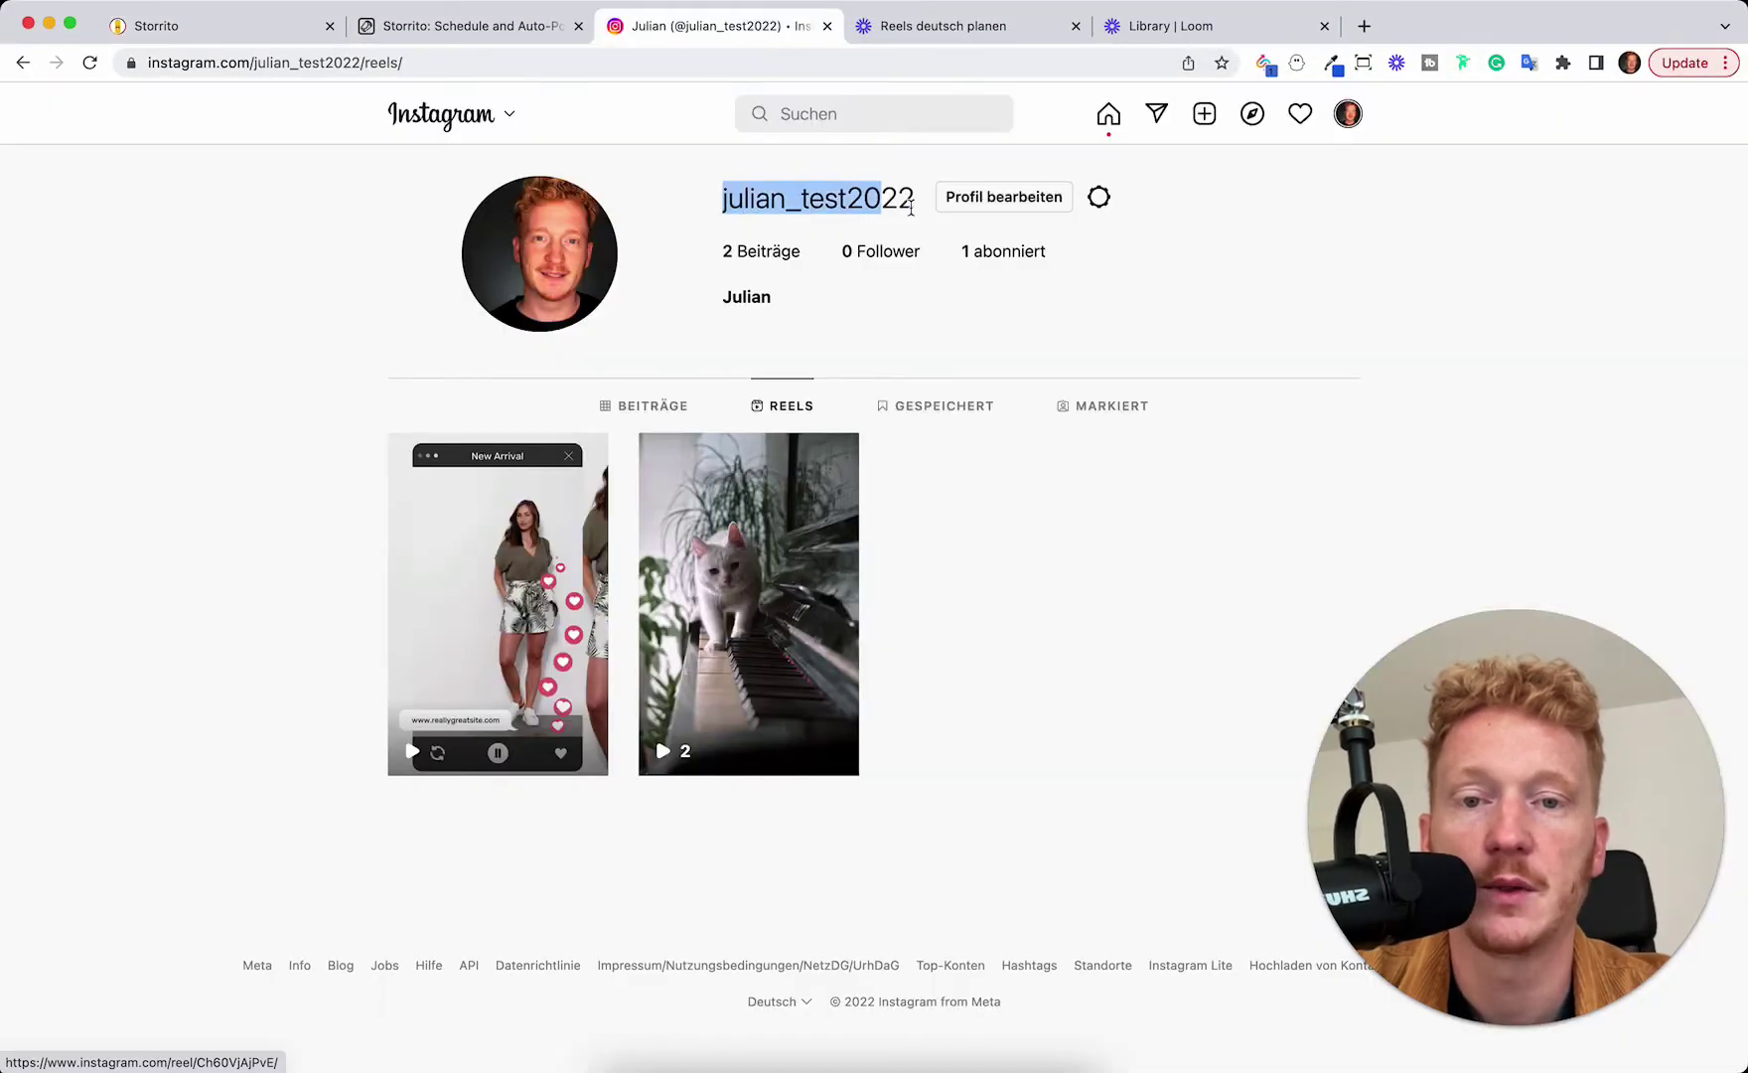
drag(722, 199, 915, 204)
key(super+c)
click(219, 37)
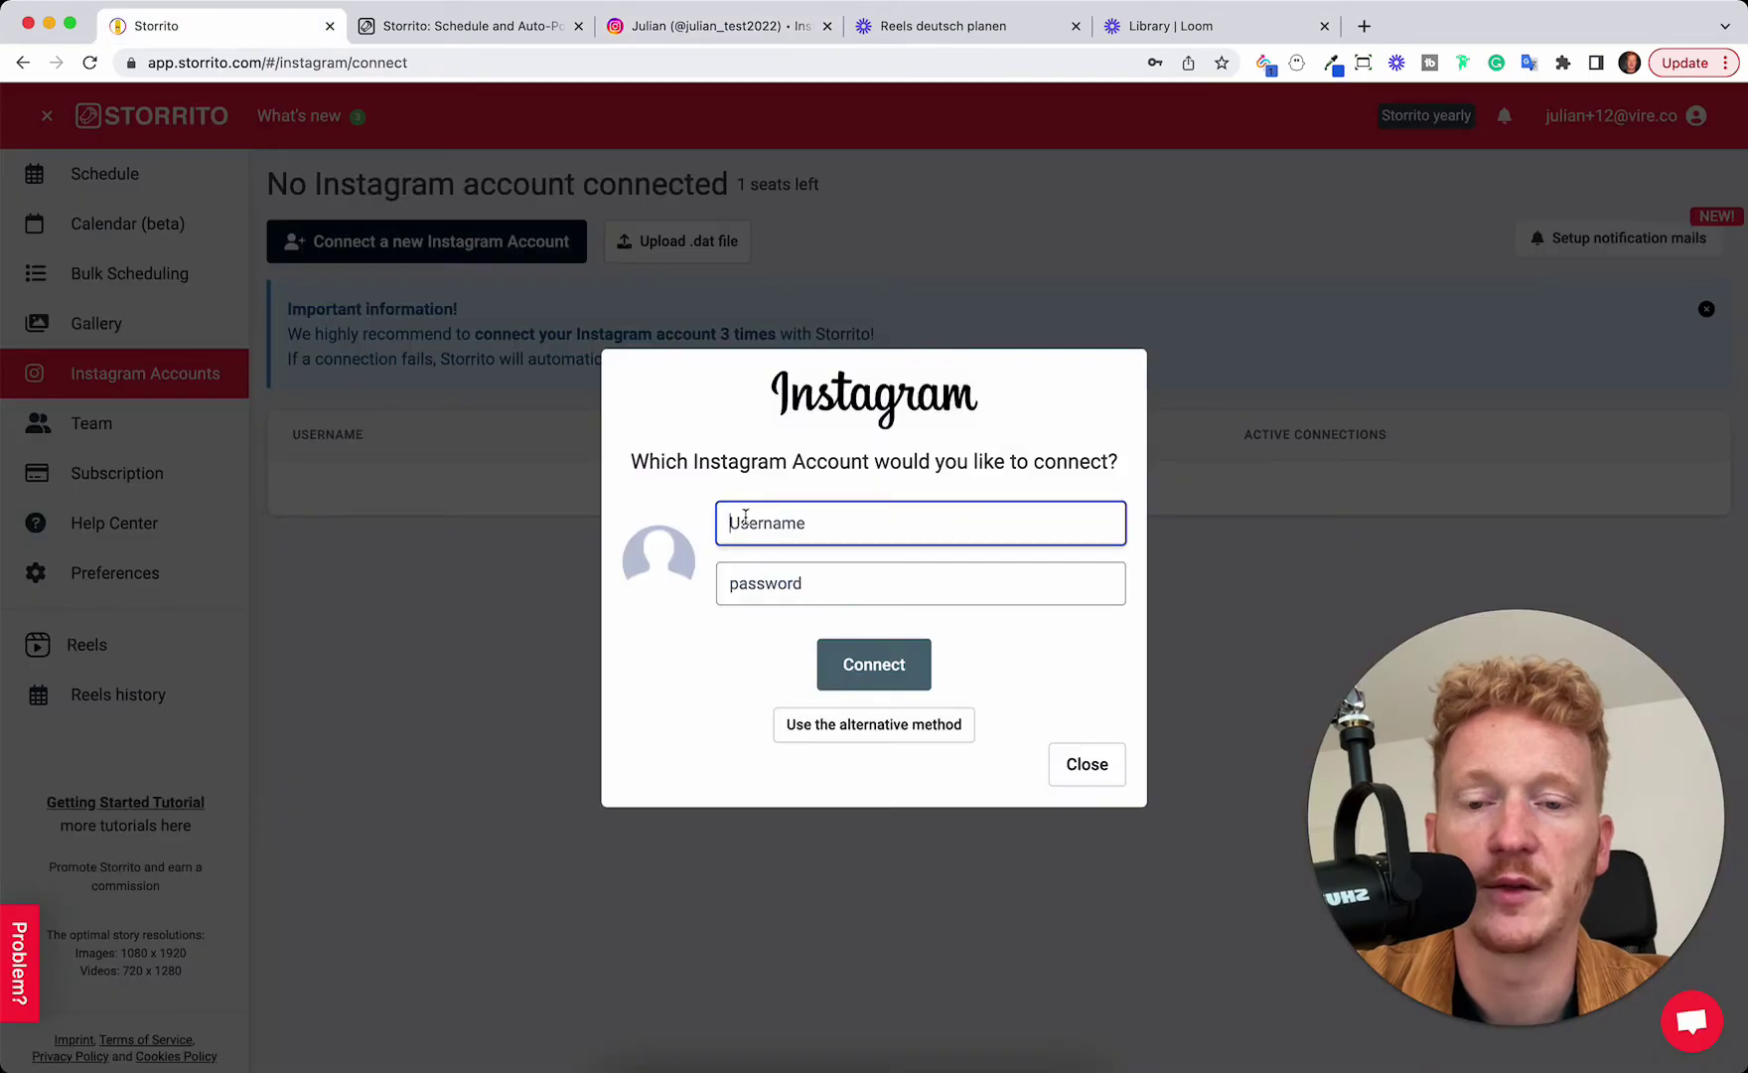
key(super+v)
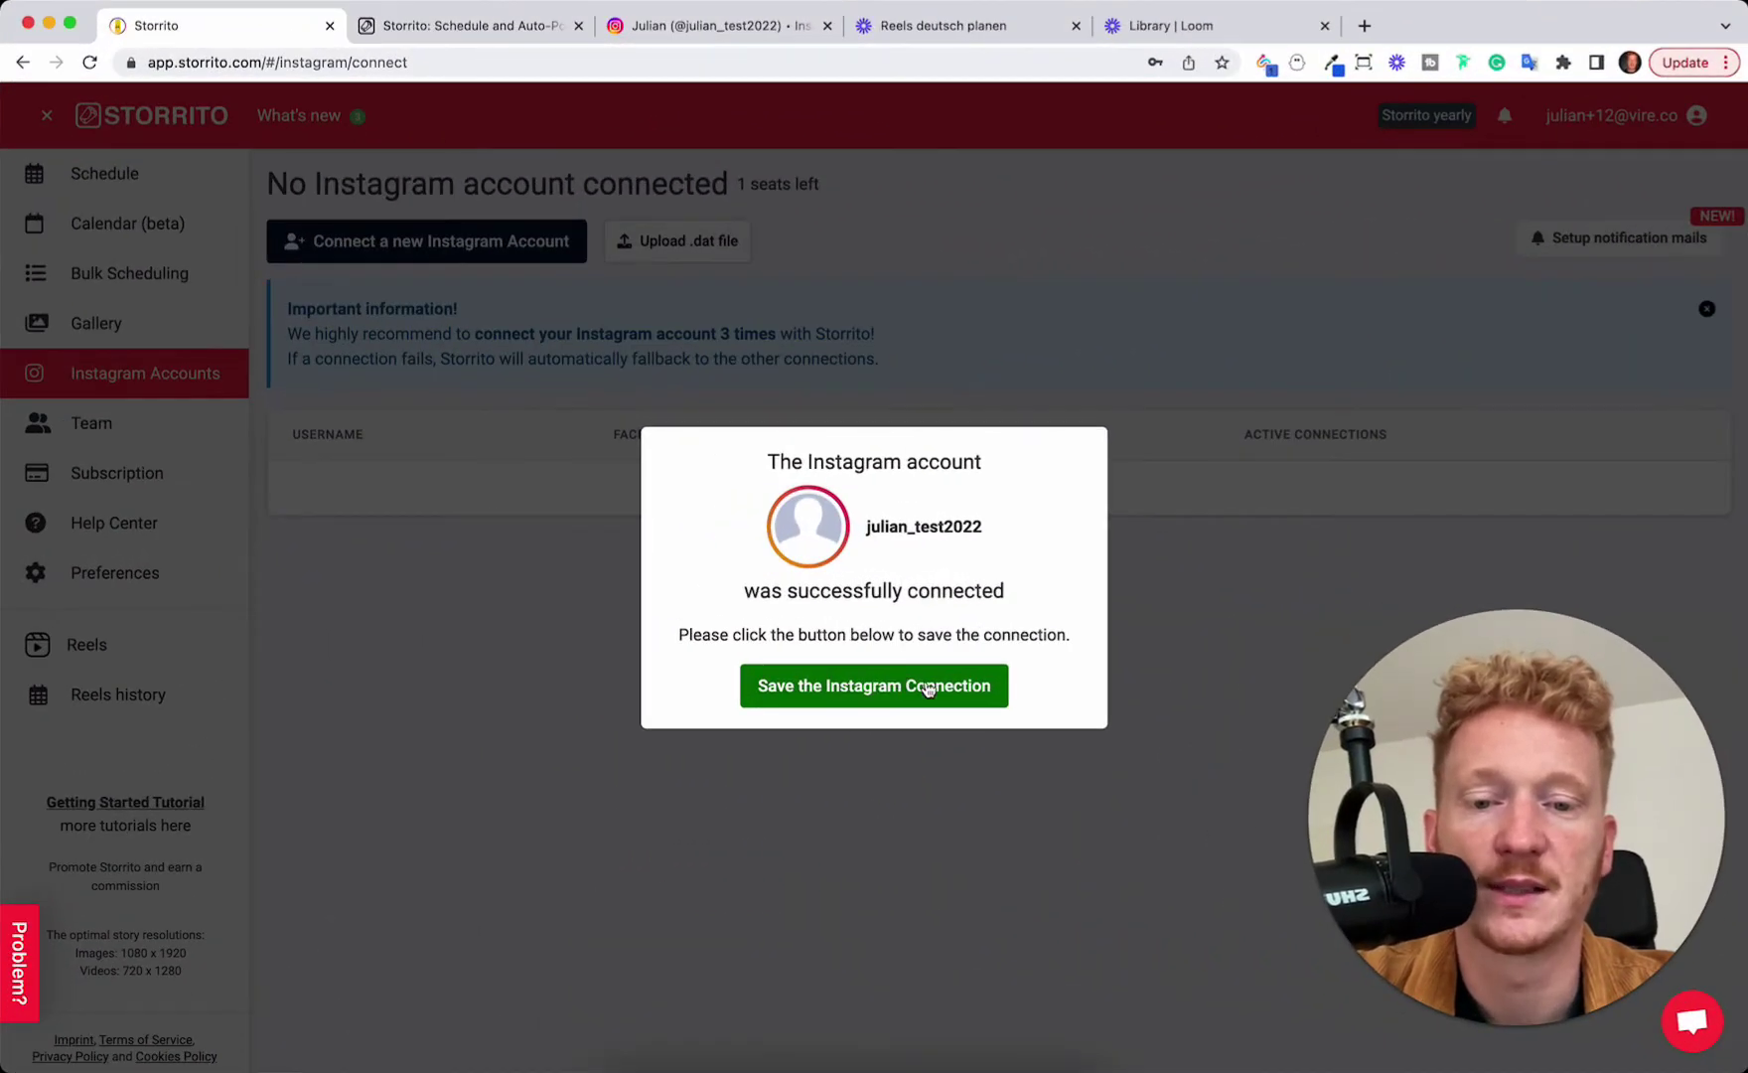
Save the Instagram connection, confirm device verification and dismiss the add-more prompt.
click(926, 689)
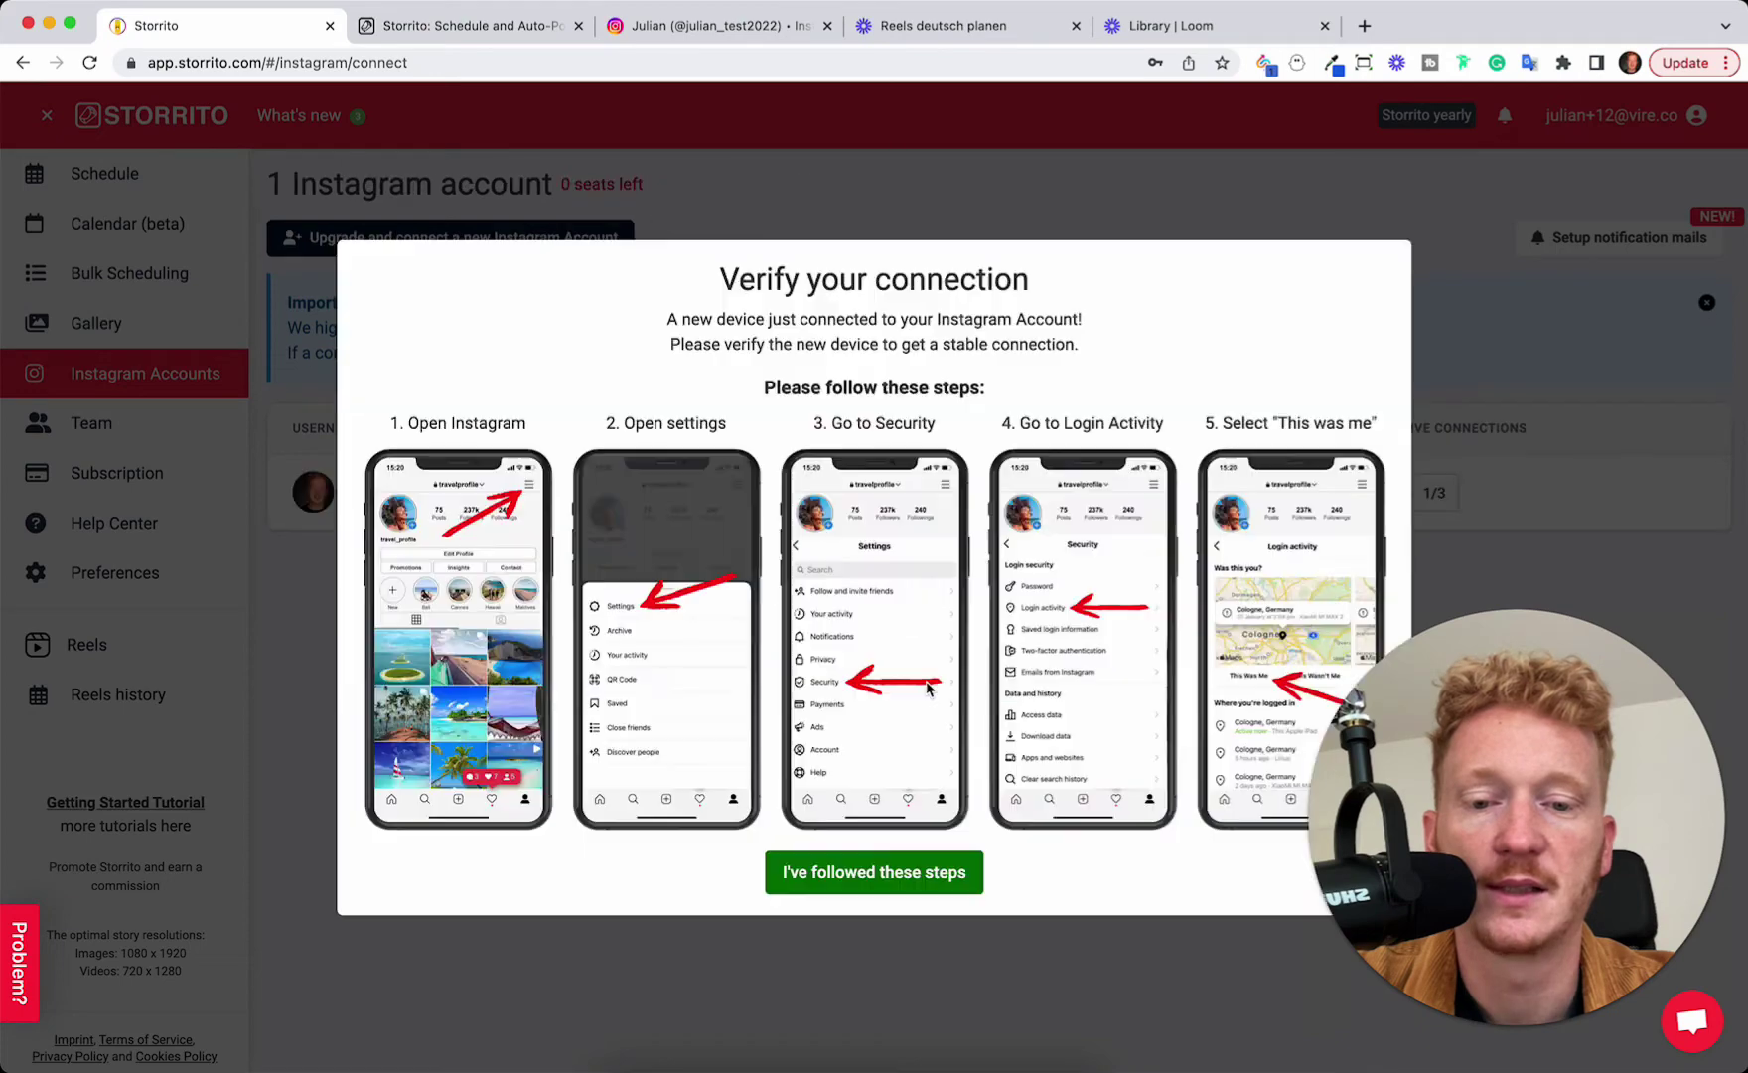
click(889, 882)
click(1141, 714)
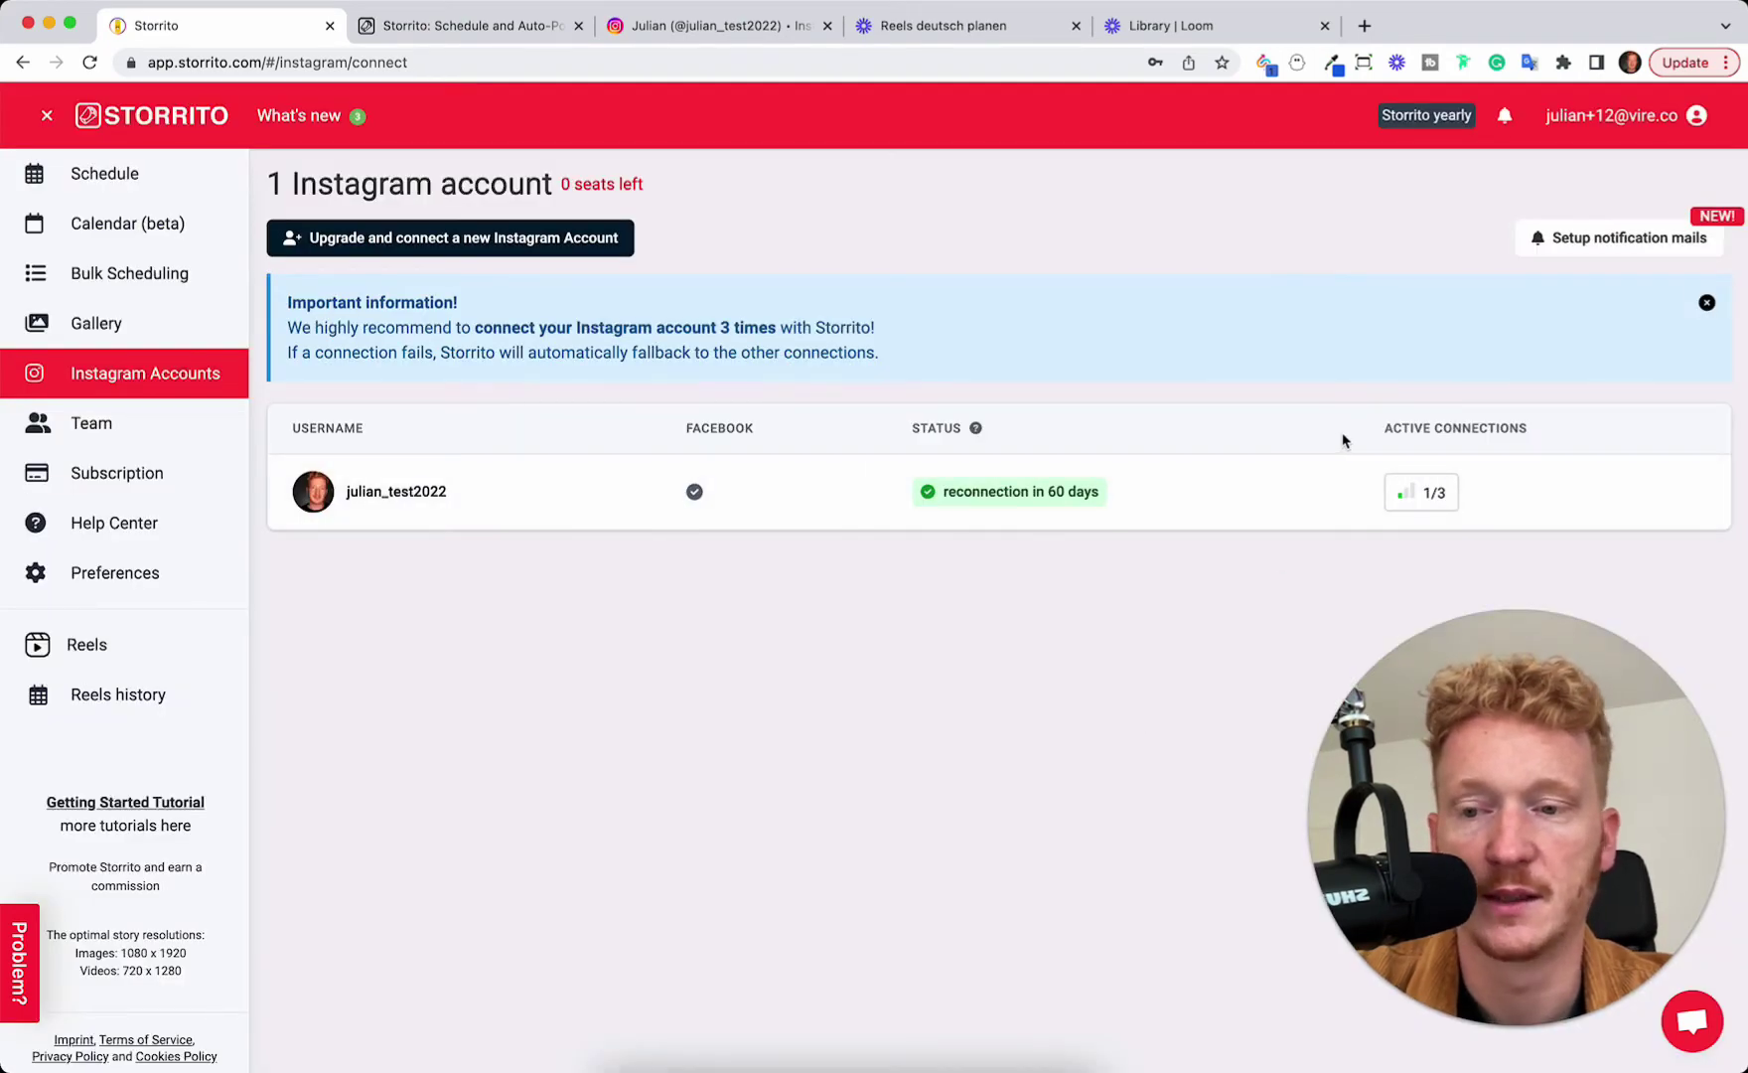
click(153, 668)
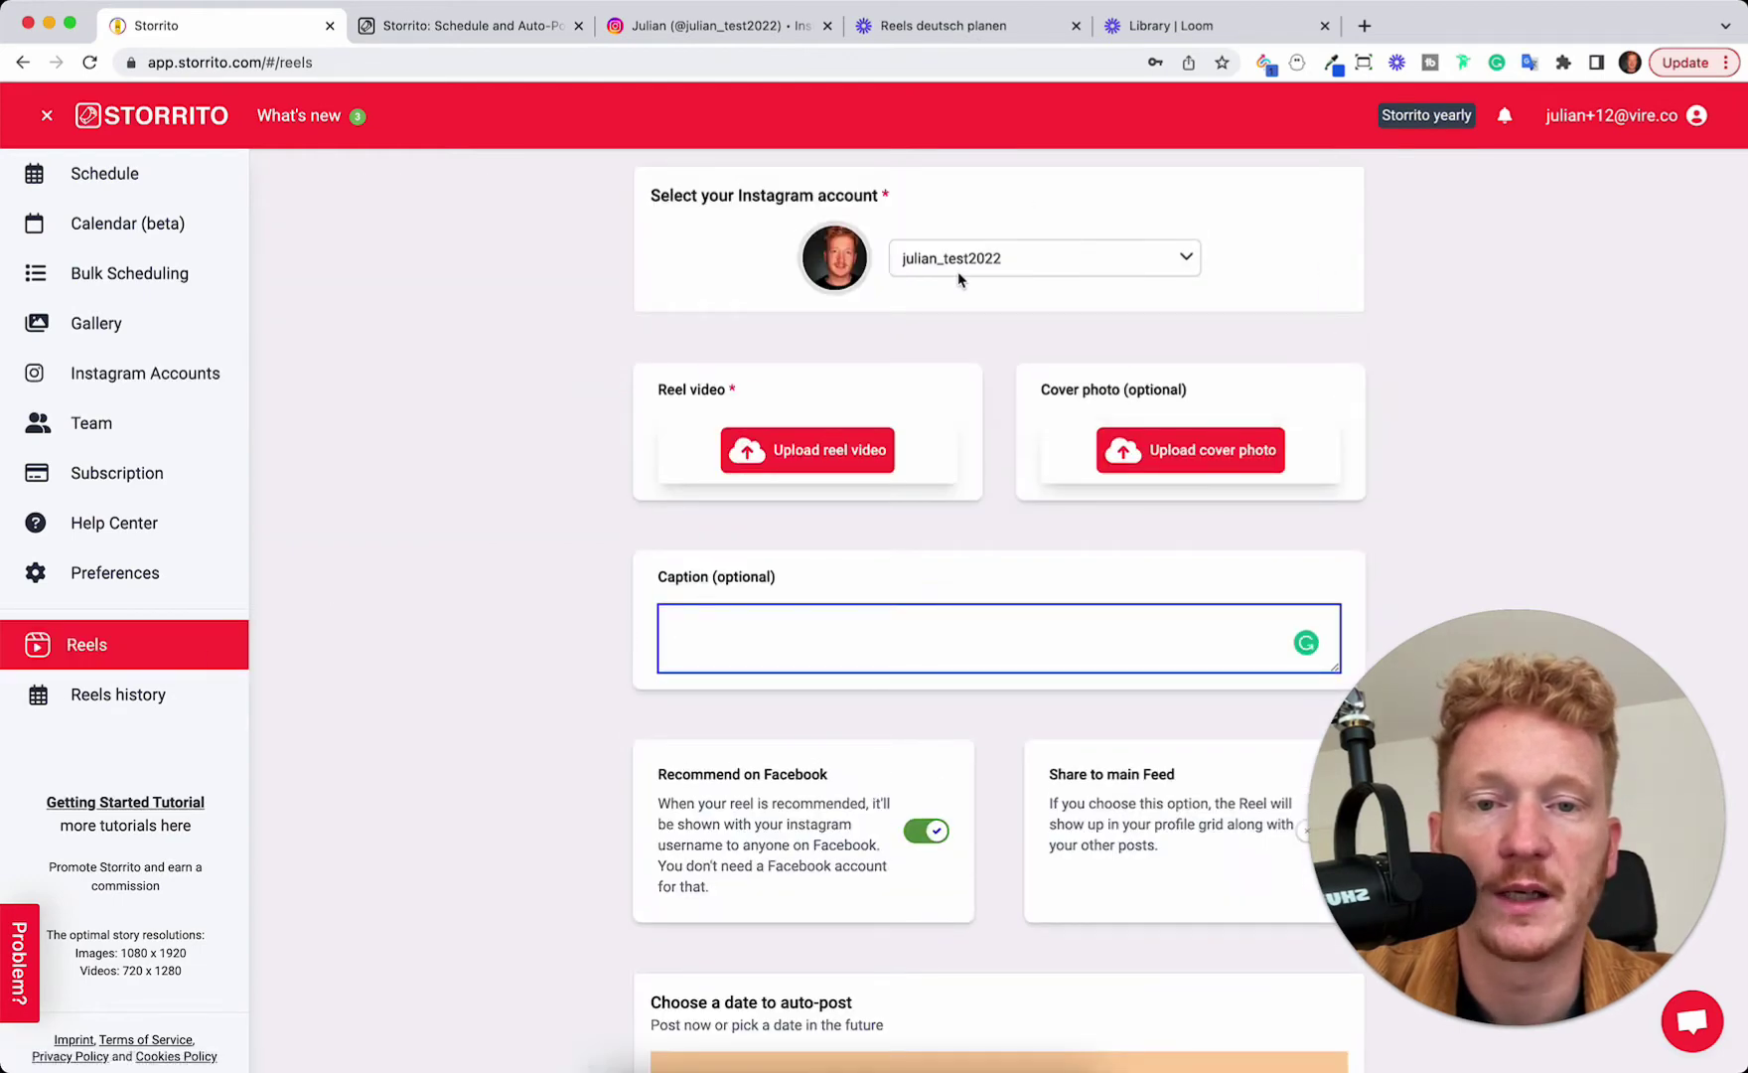
Choose the reconnected Instagram account in the reel's posting account dropdown.
click(960, 272)
click(1299, 216)
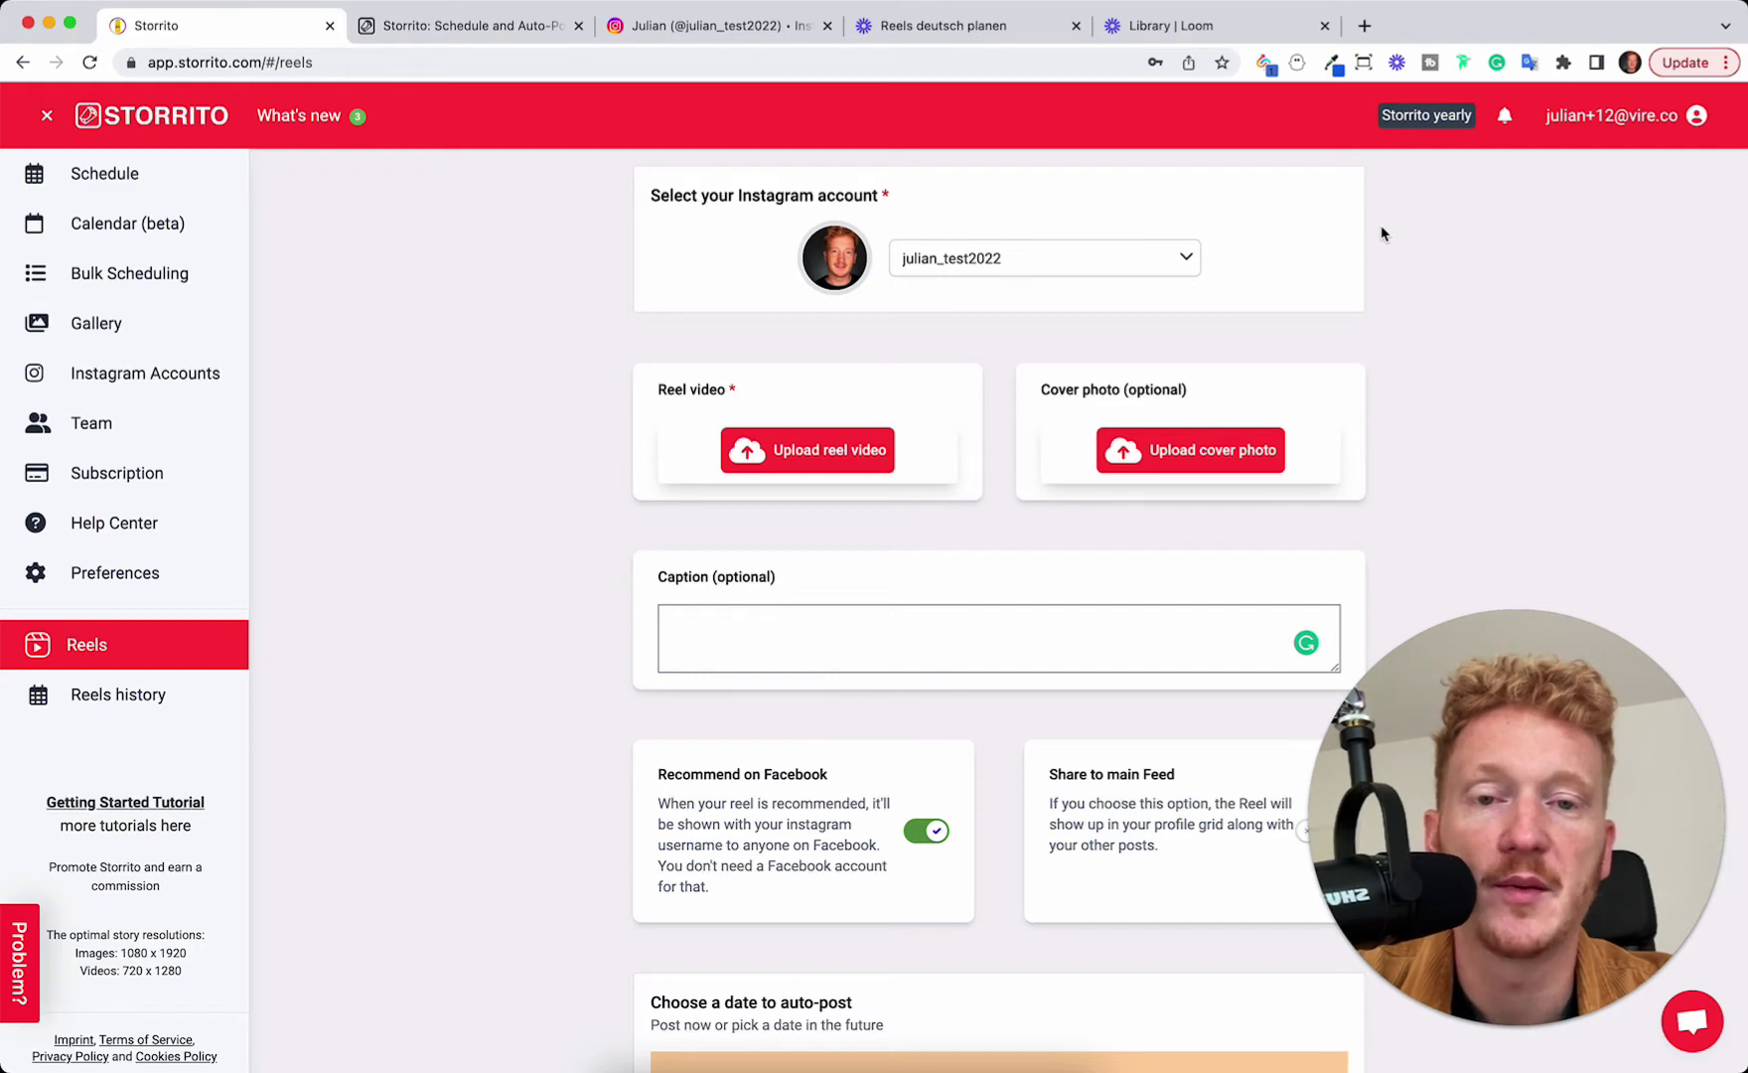
click(1149, 269)
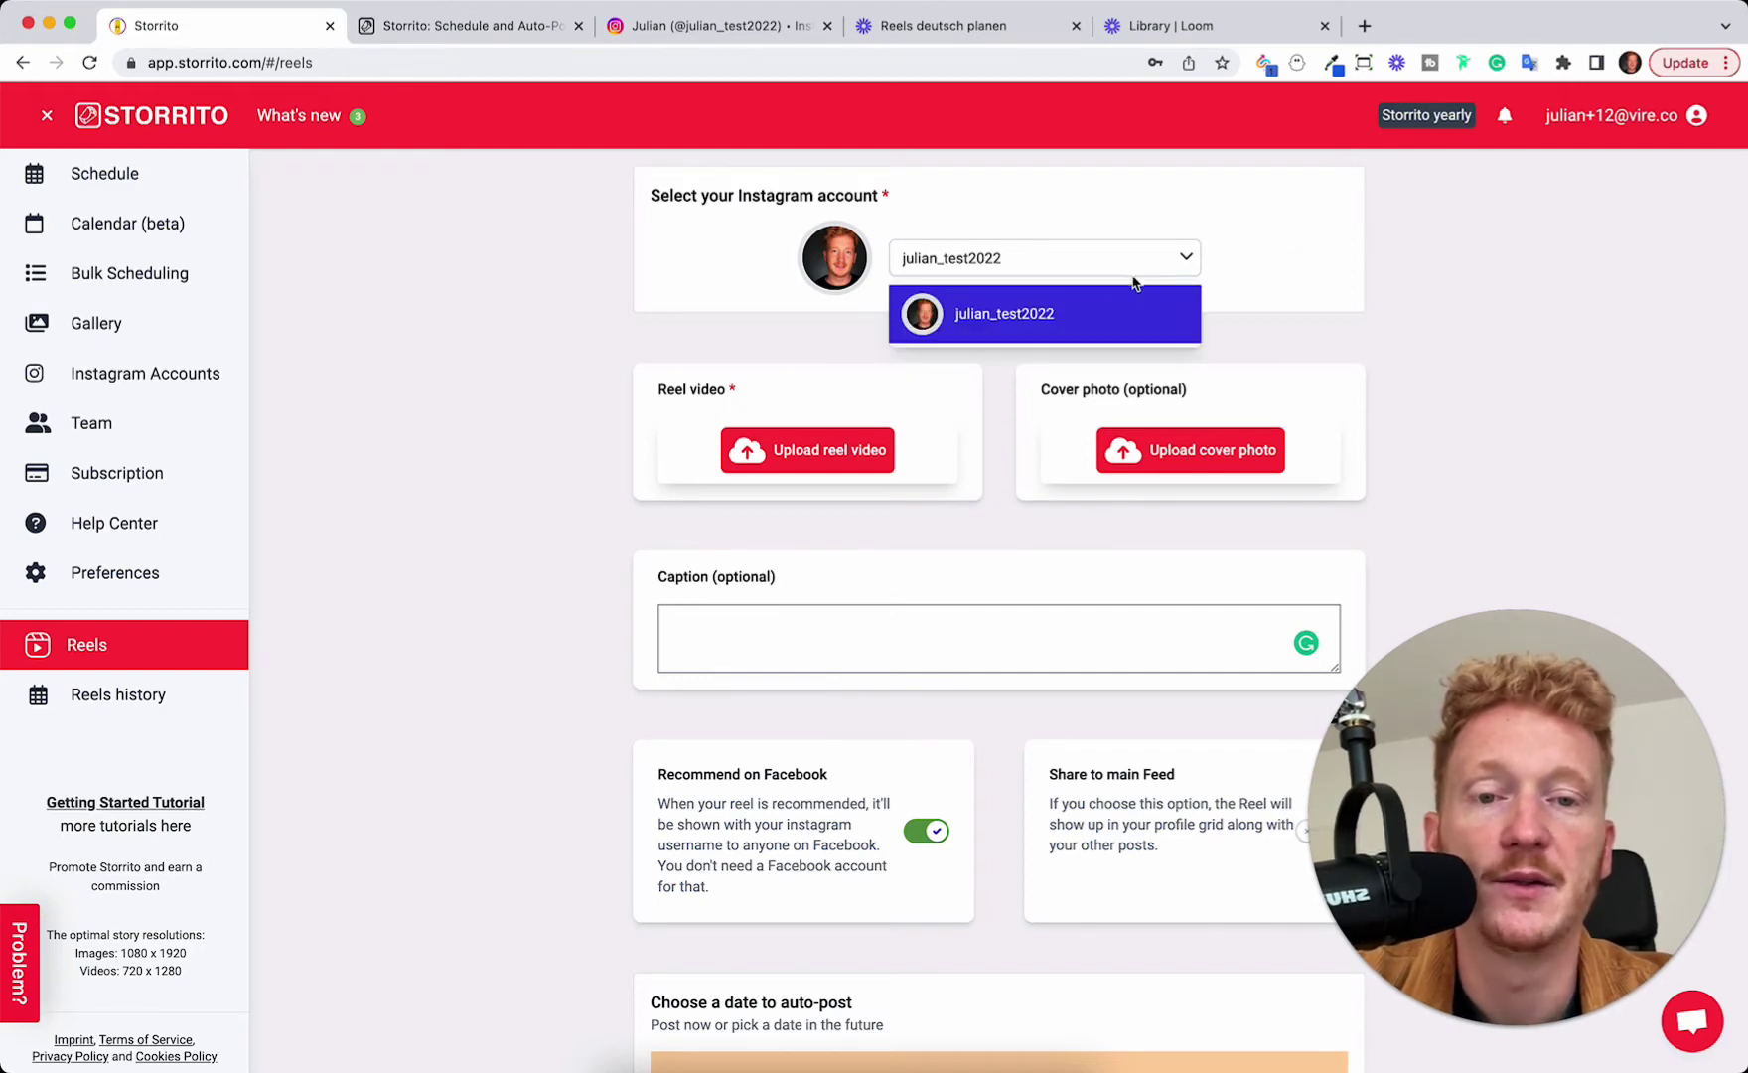
click(1081, 315)
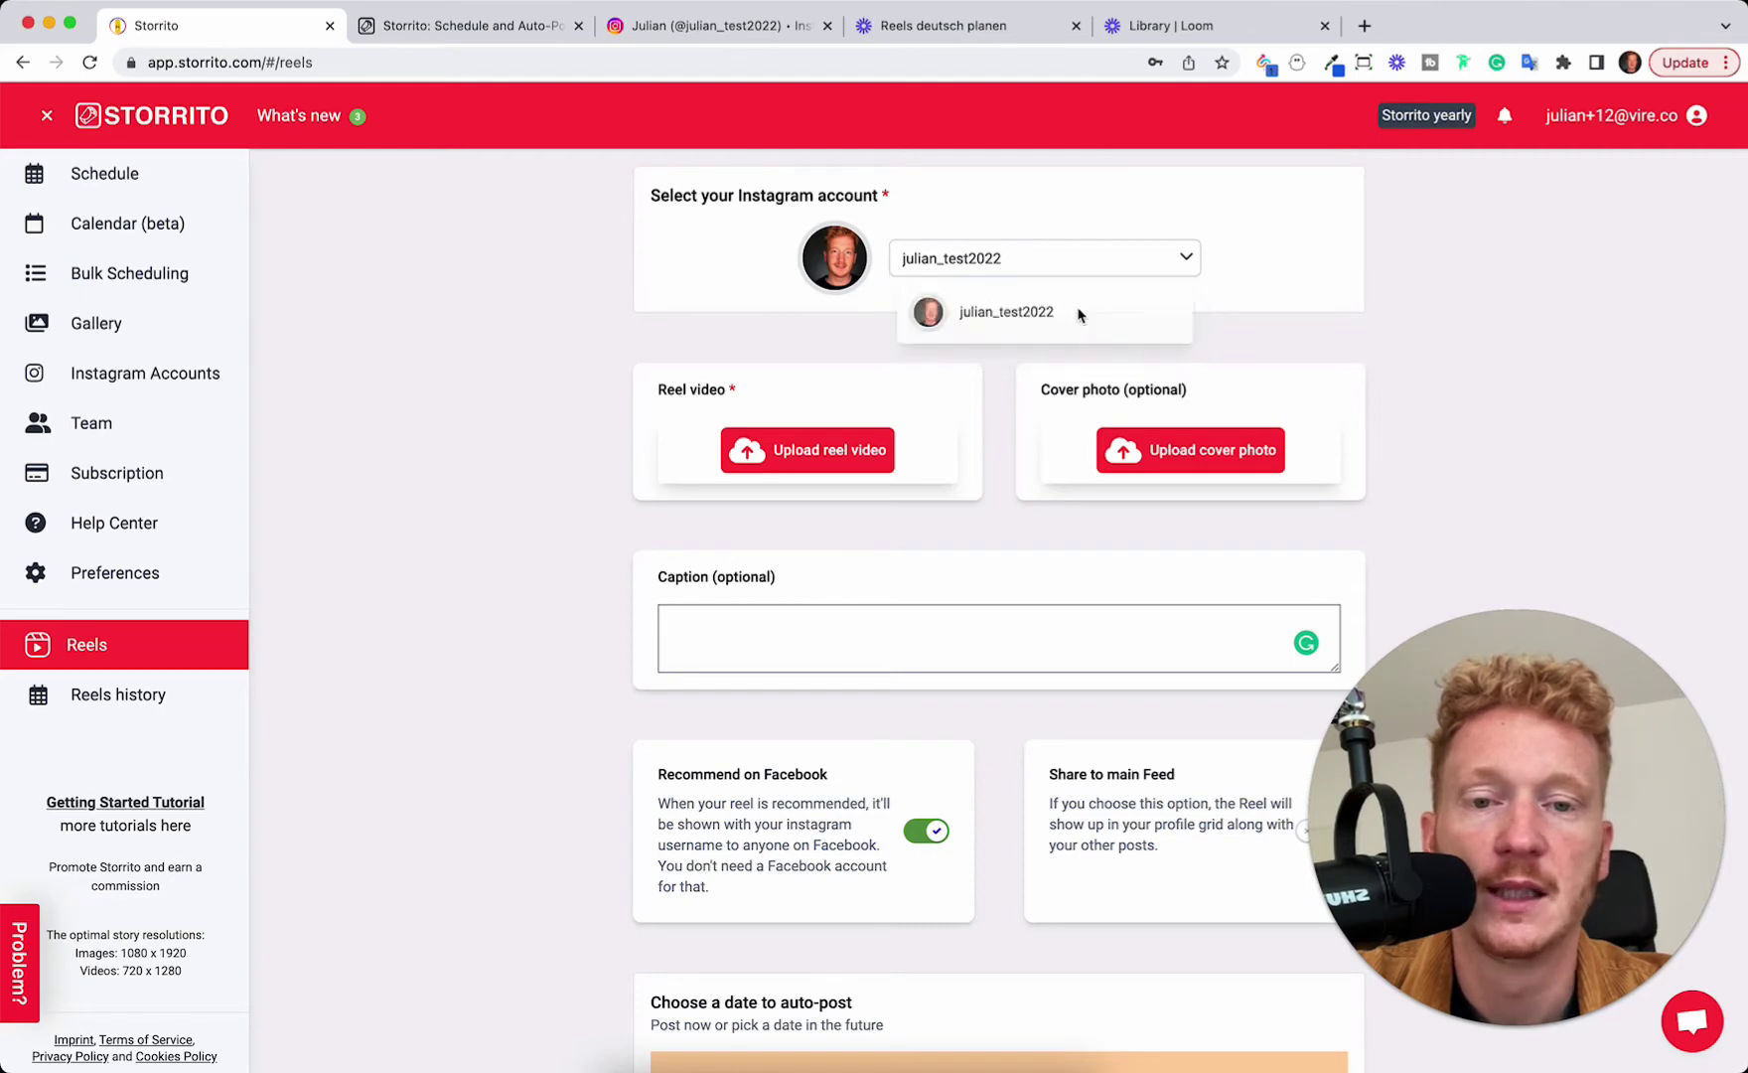
Upload the Minimalist New Arrival .mp4 as the reel video.
click(849, 452)
click(747, 435)
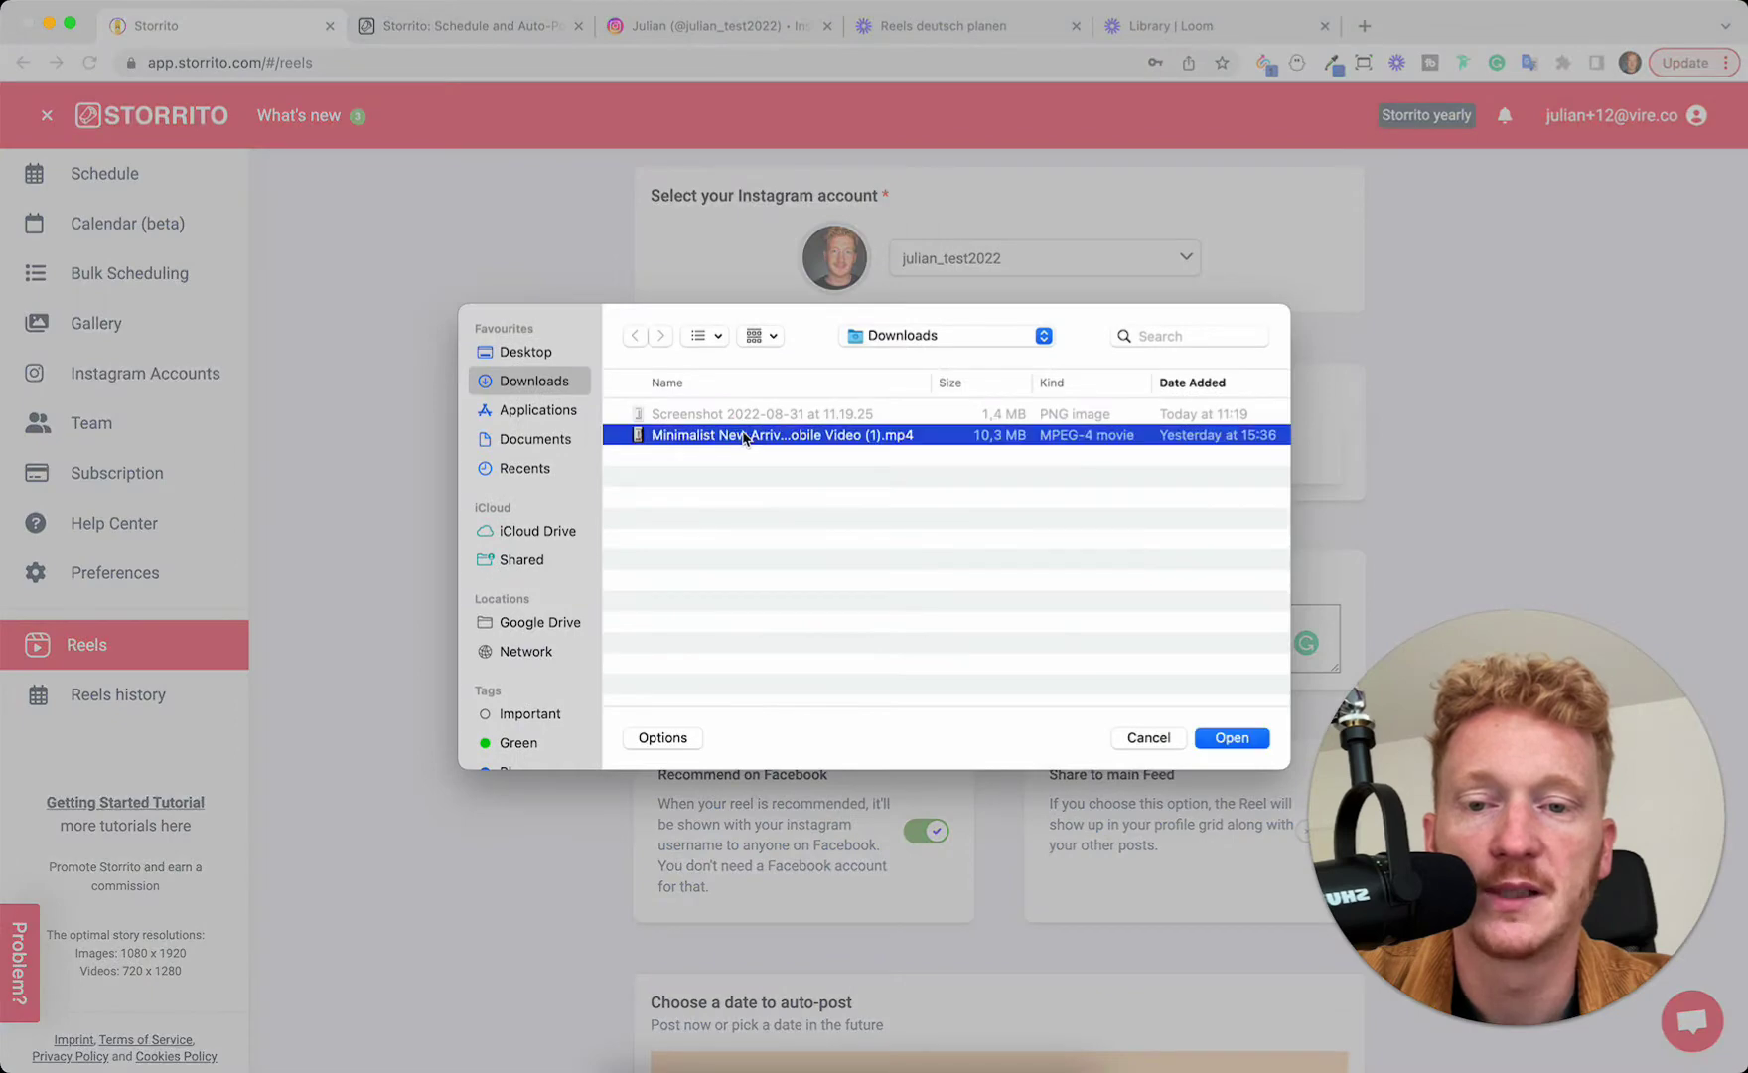
click(1231, 738)
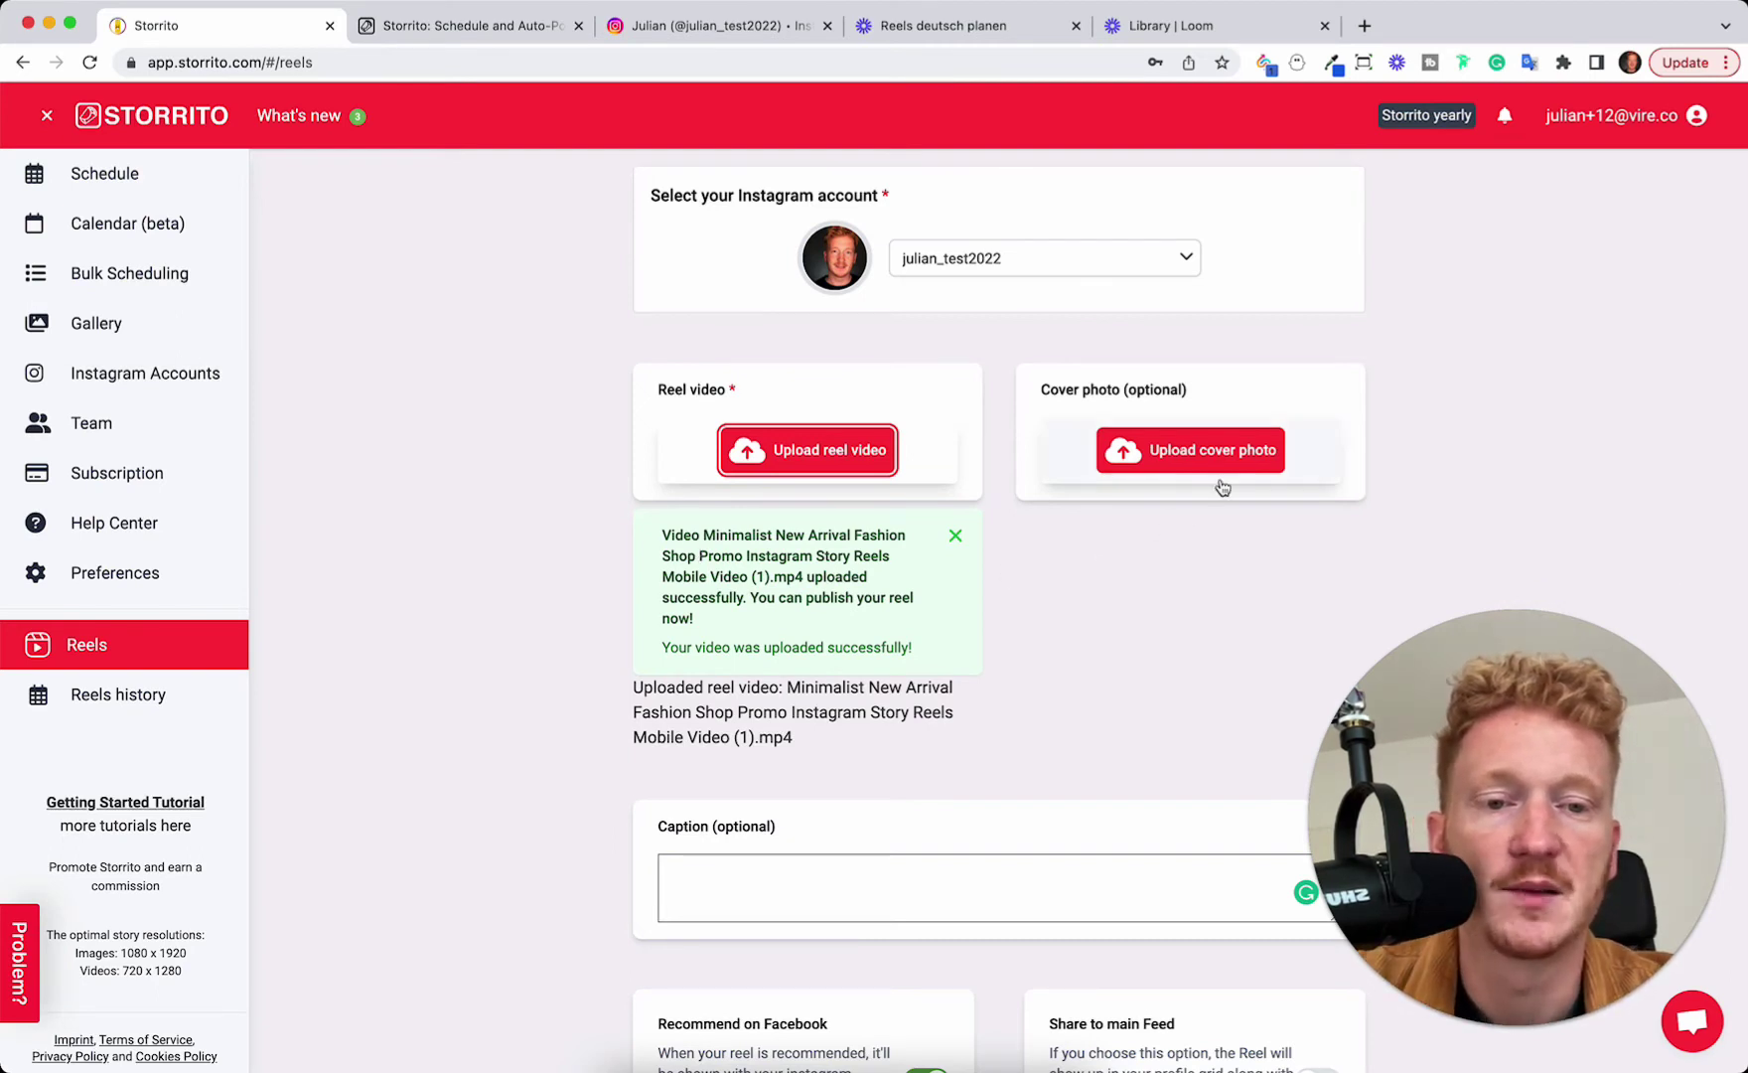
Attach Screenshot 2022-08-31 at 11.19.25.png as the reel's cover photo.
click(1244, 459)
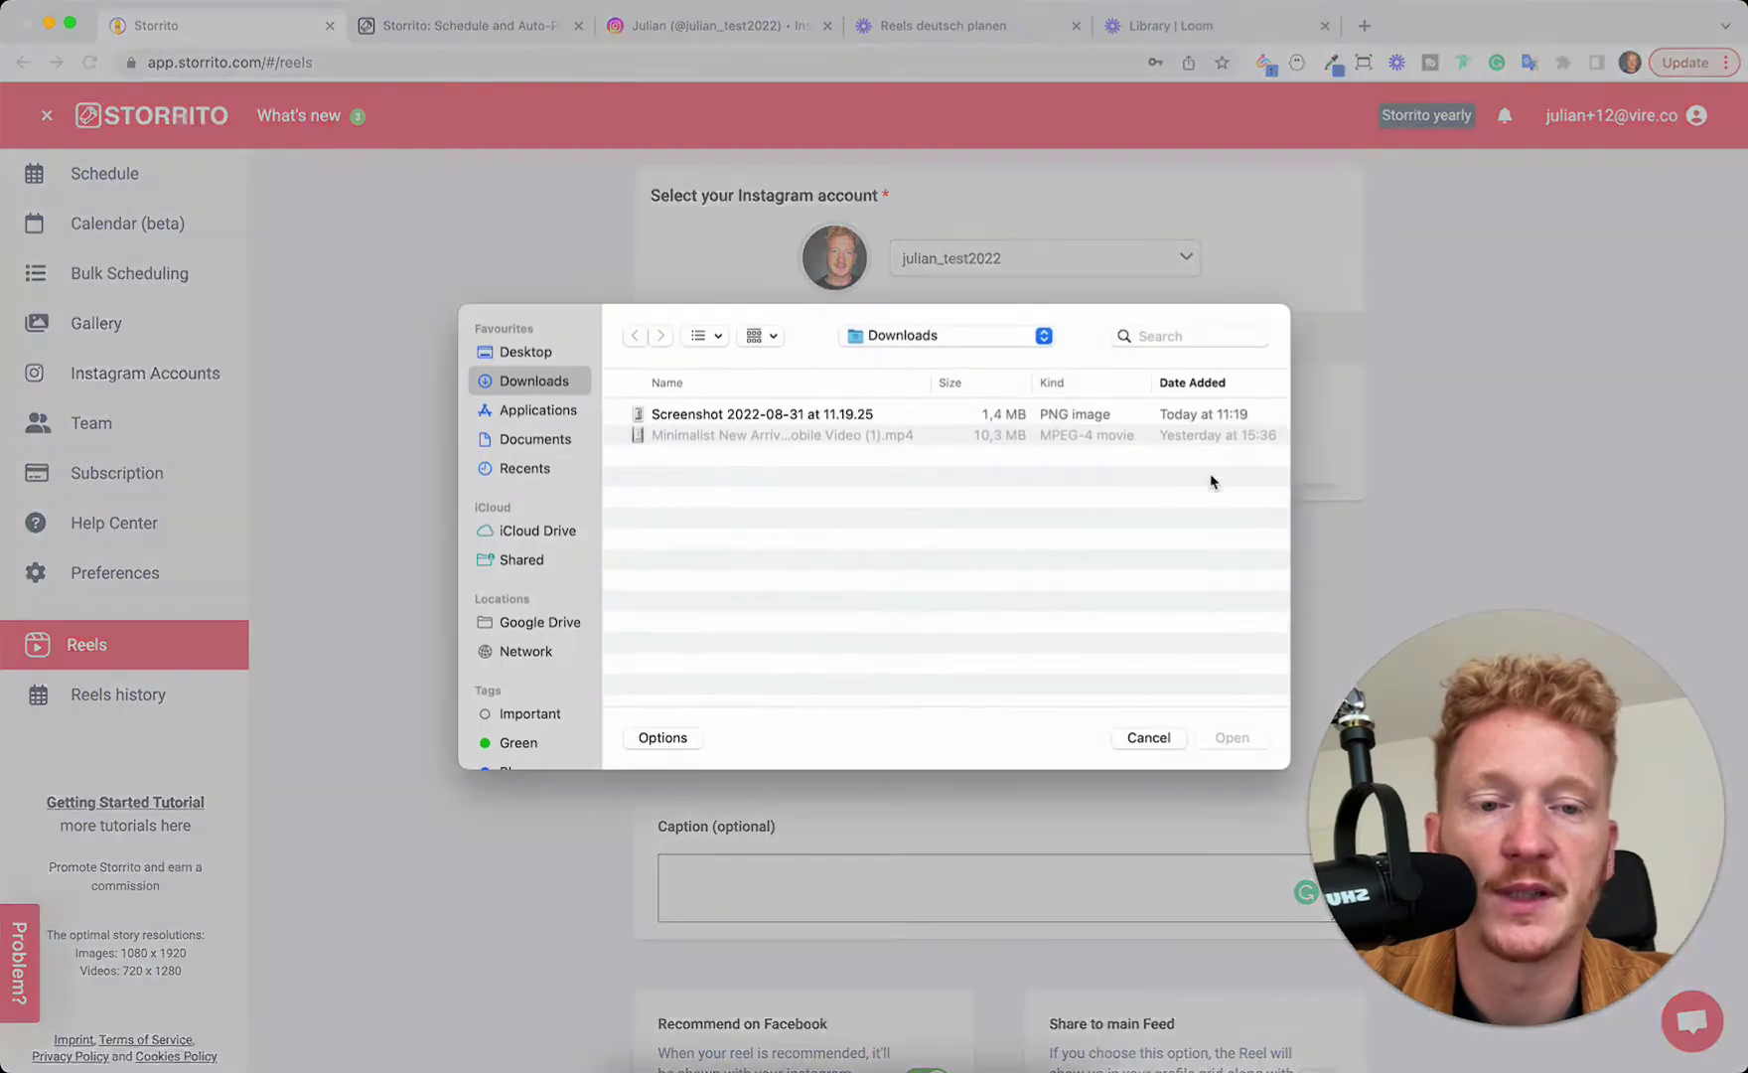
click(766, 416)
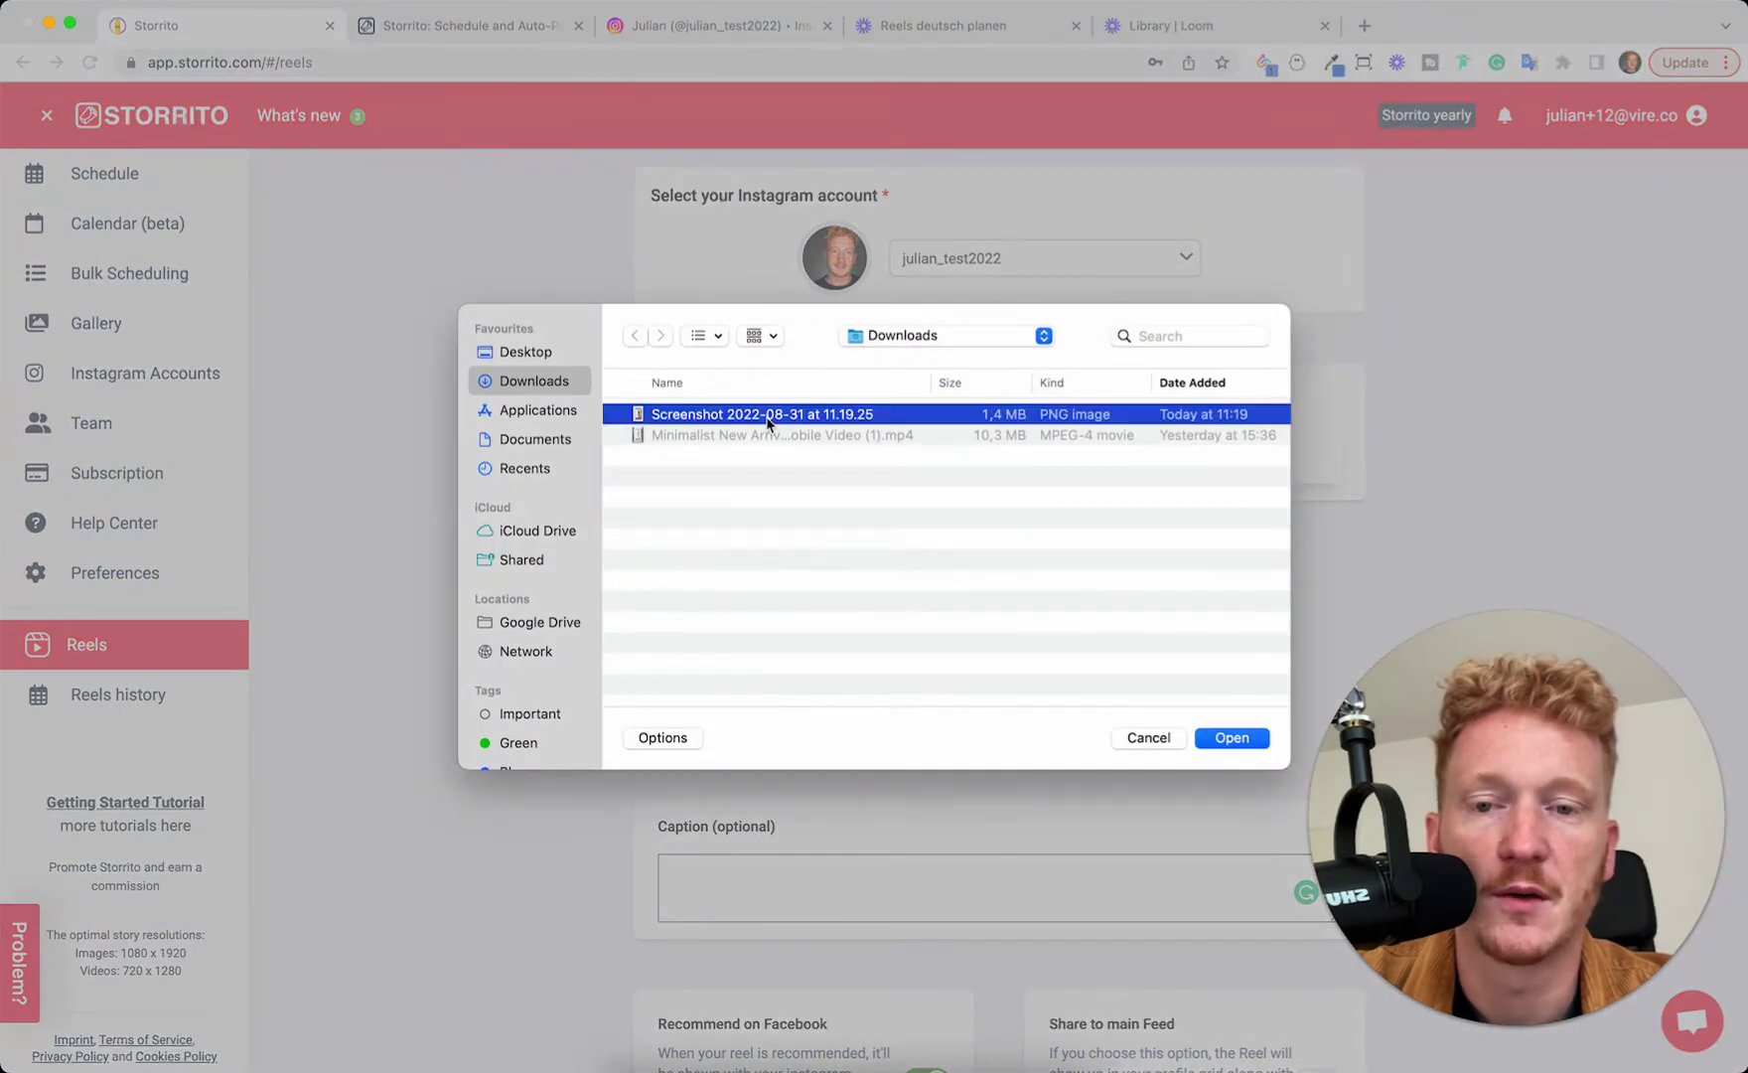
click(1247, 743)
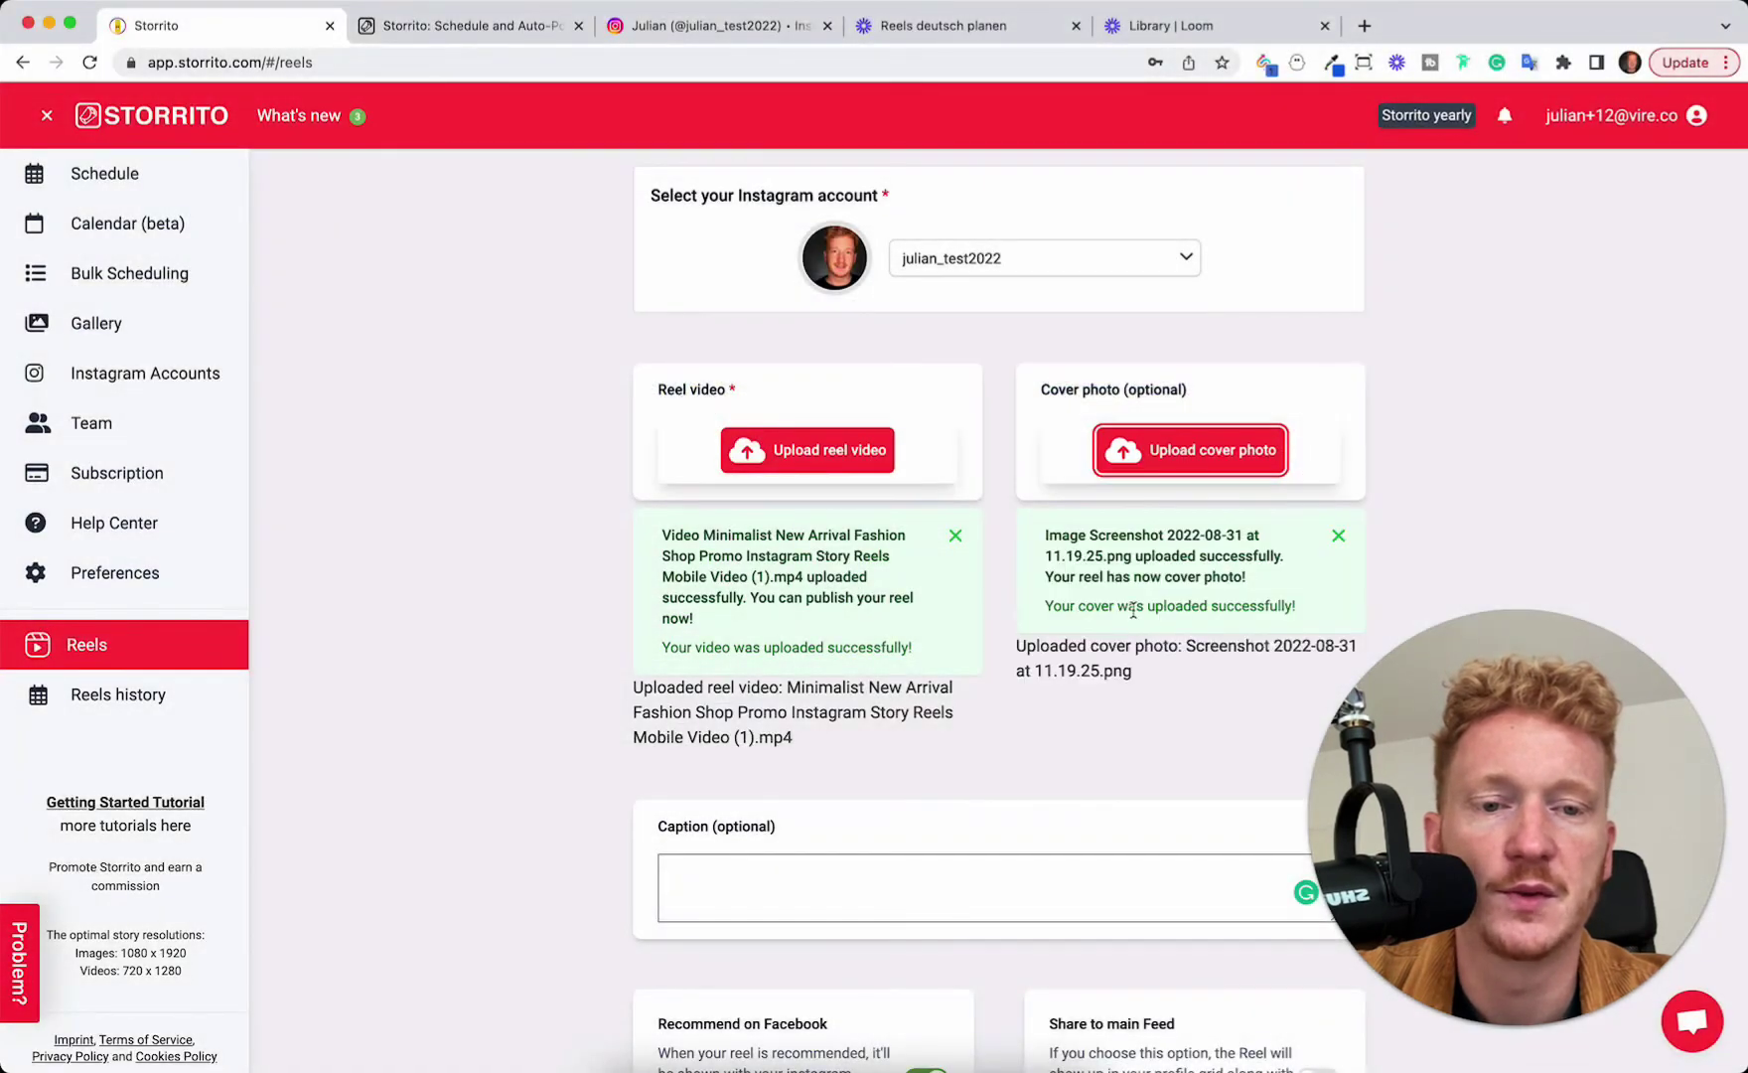
Write the caption 'Enter your caption - #handbags #bags #fashion' in an enlarged caption box.
scroll(1138, 594, down, 5)
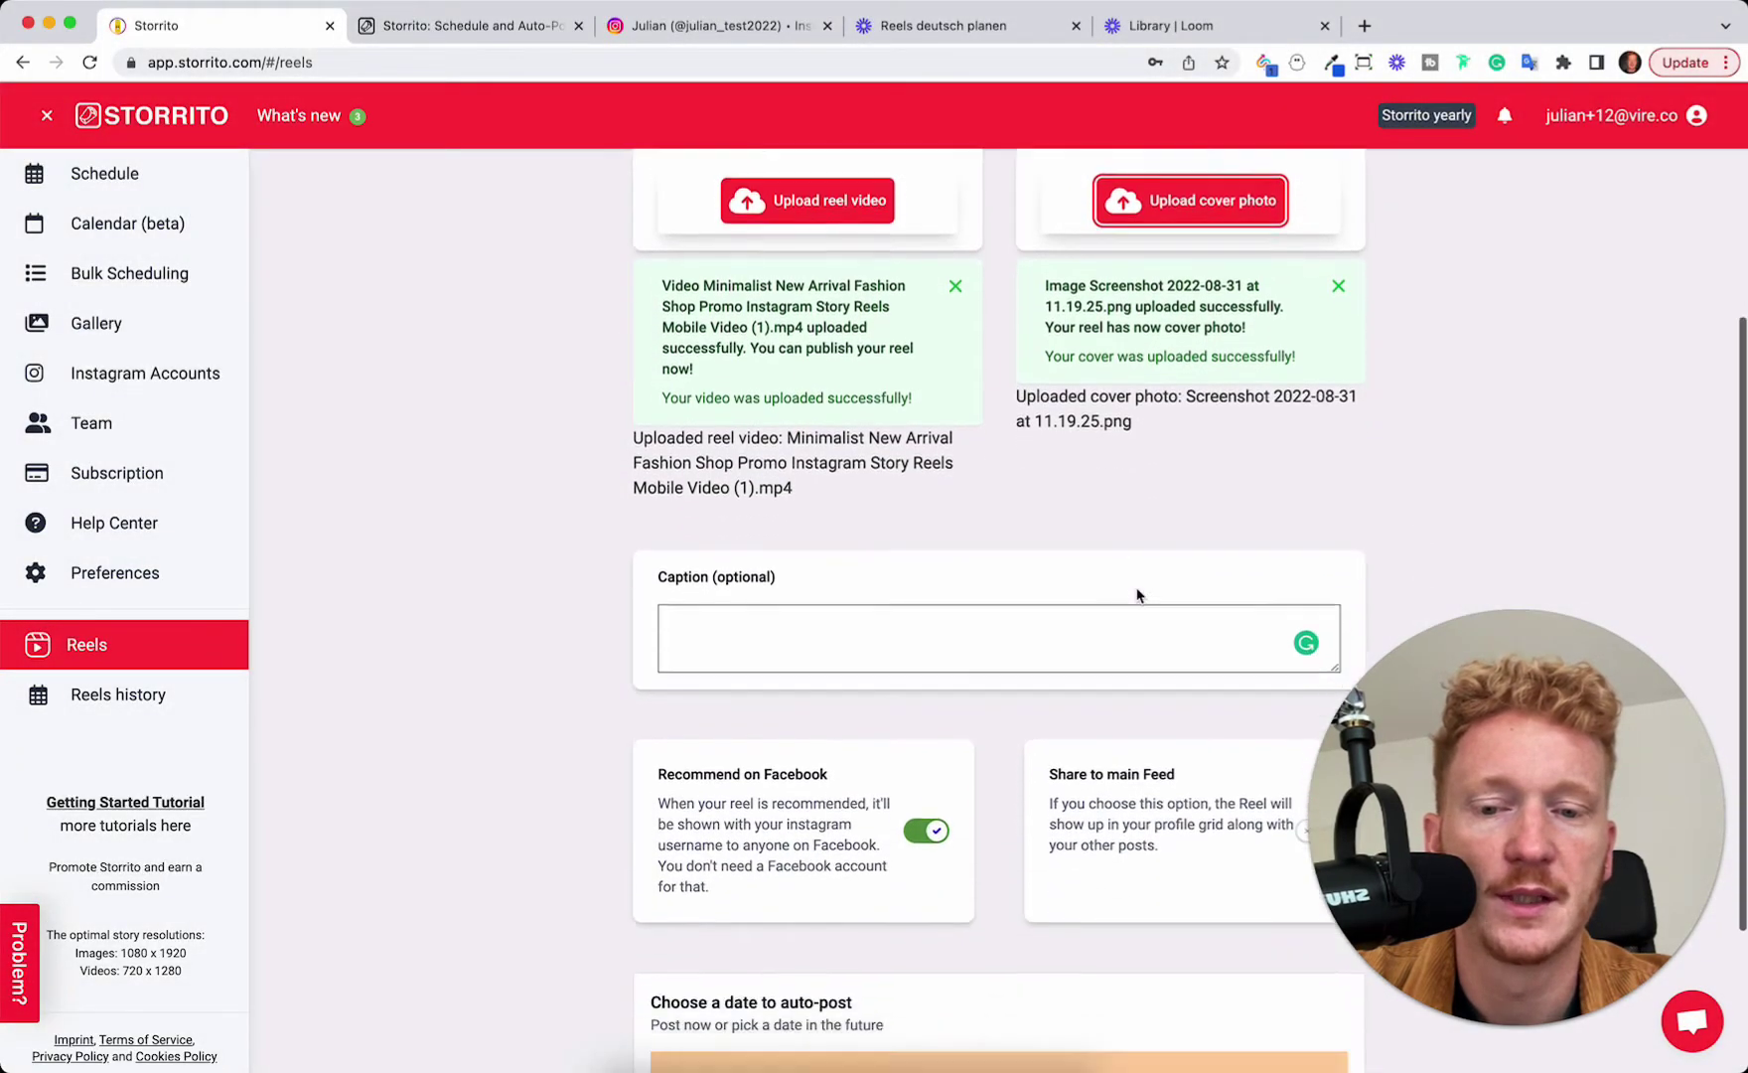
drag(1338, 479, 1349, 612)
click(1104, 543)
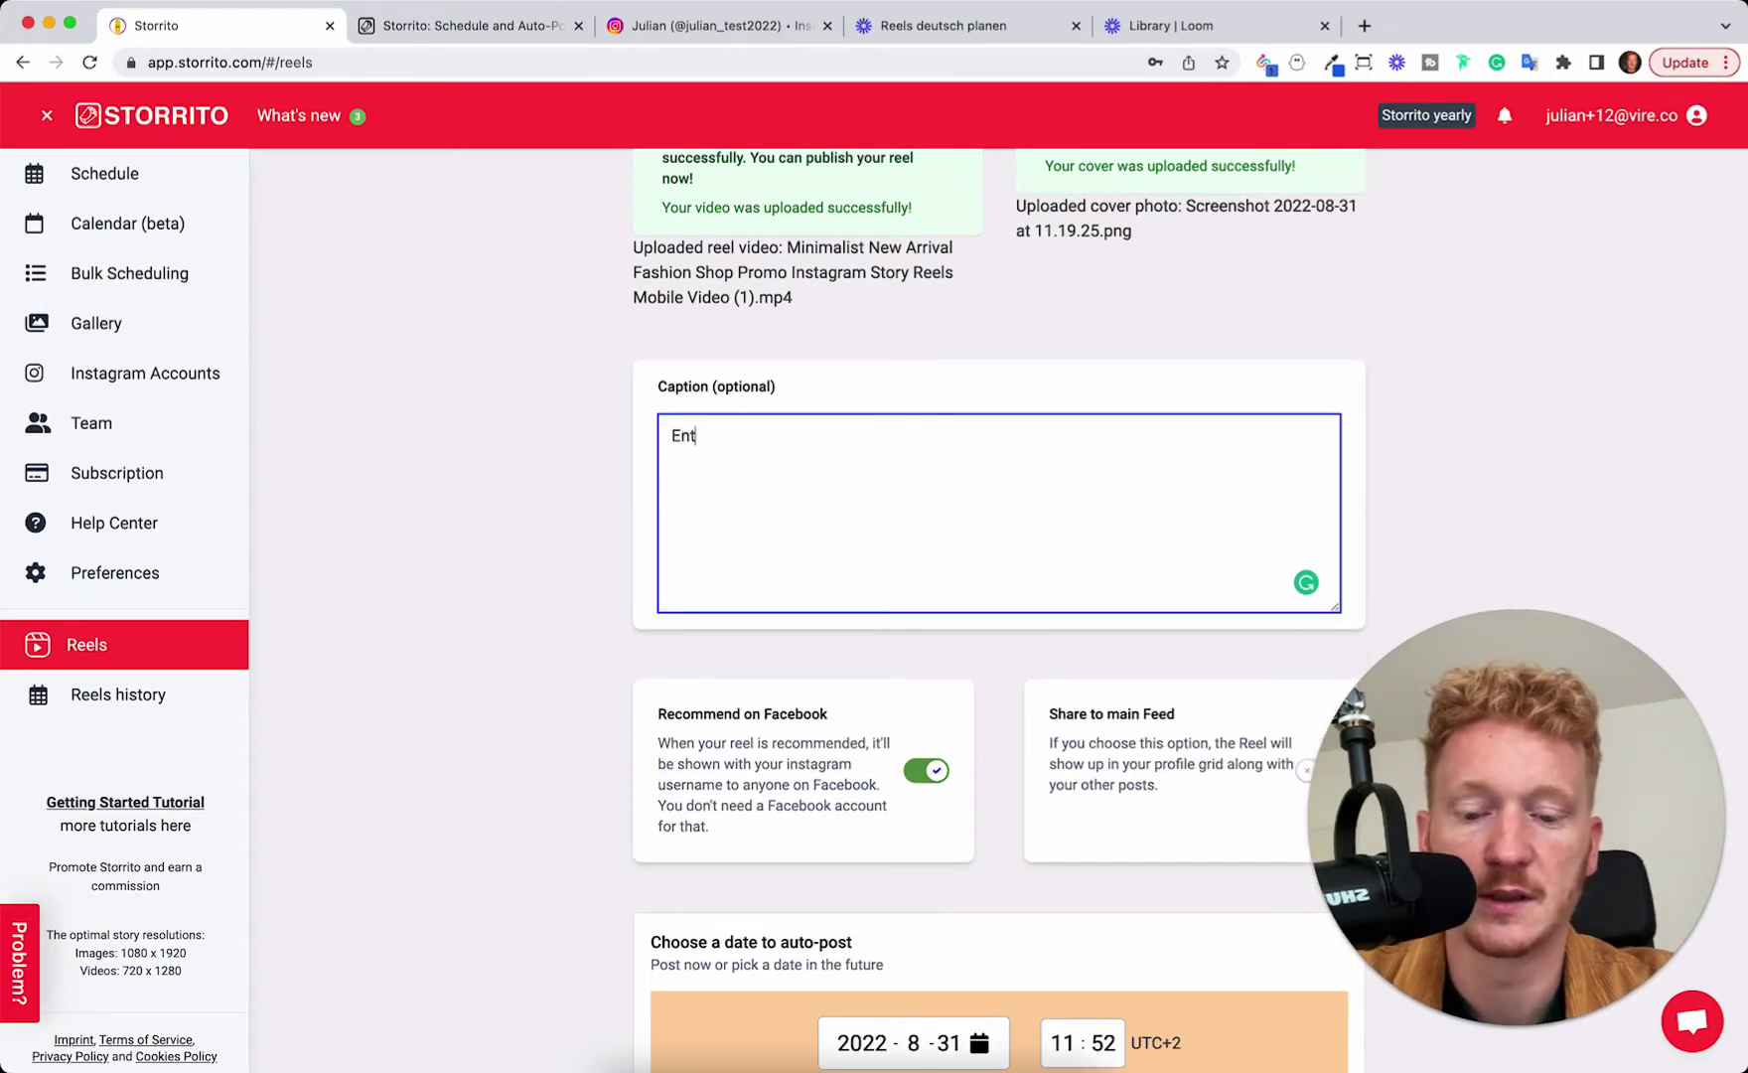
text(Enter your caption )
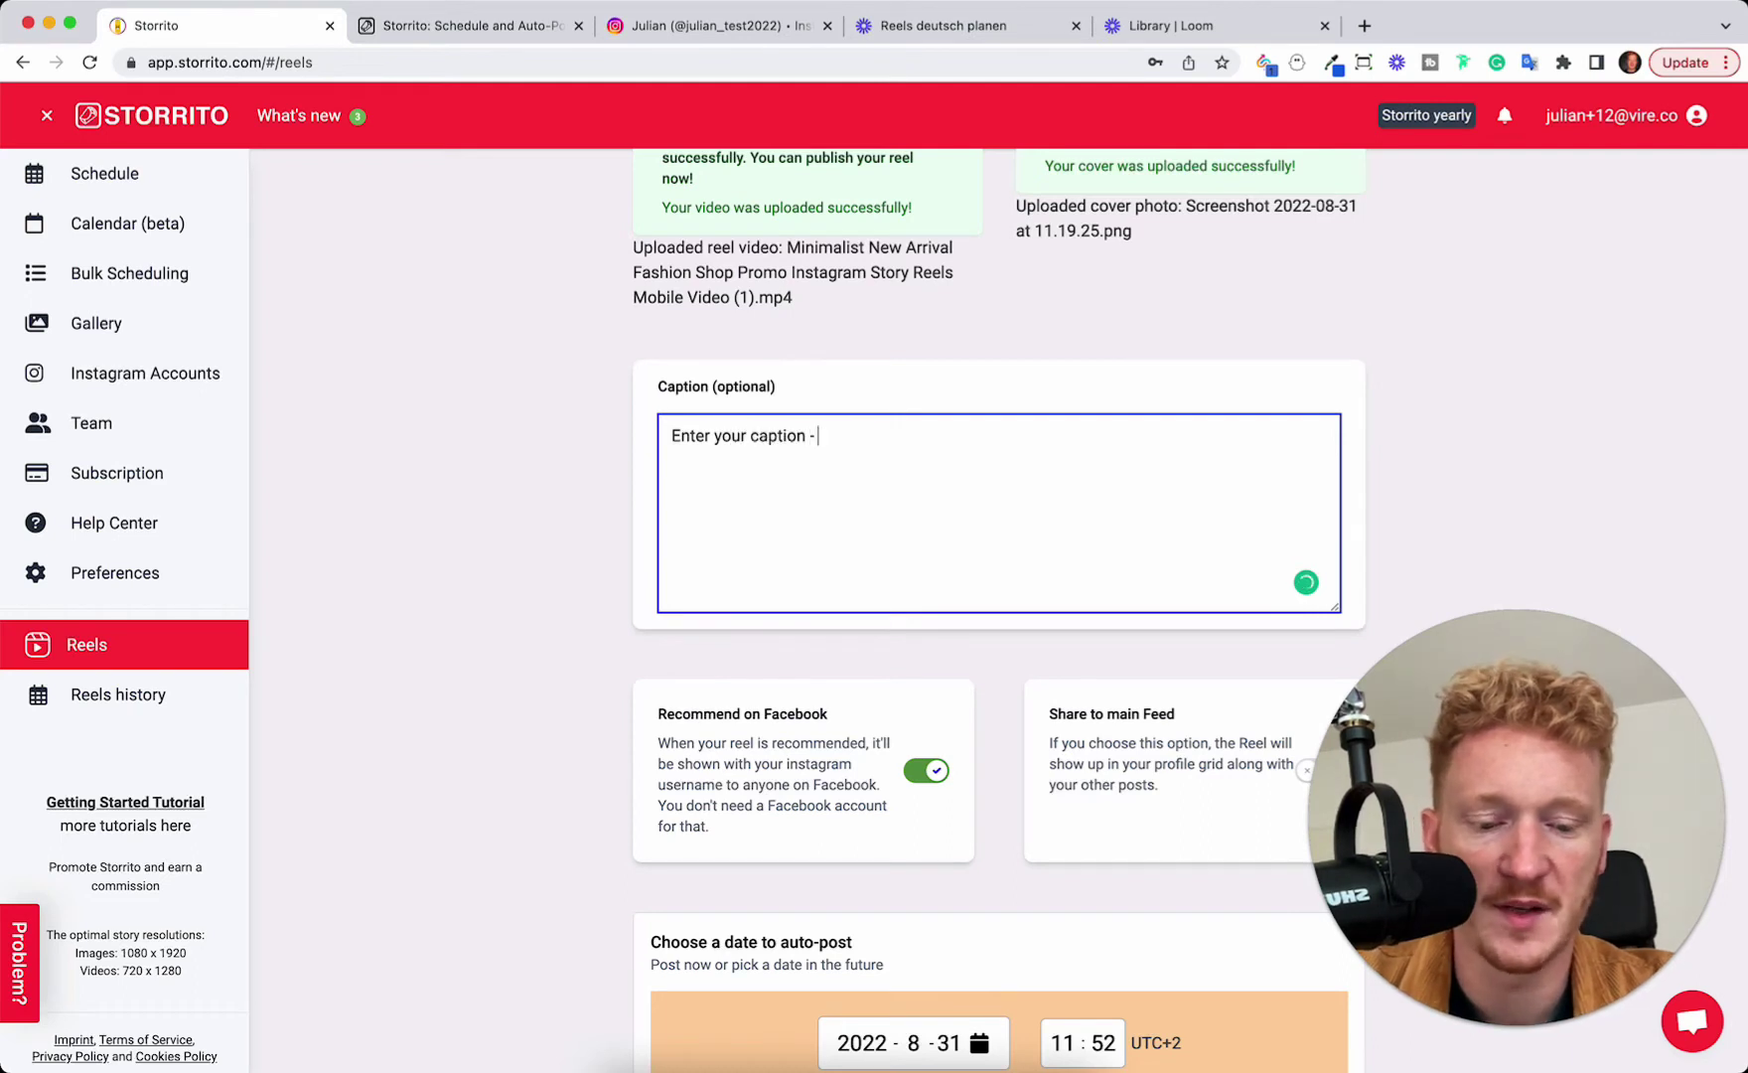
text(- #handbags # bags)
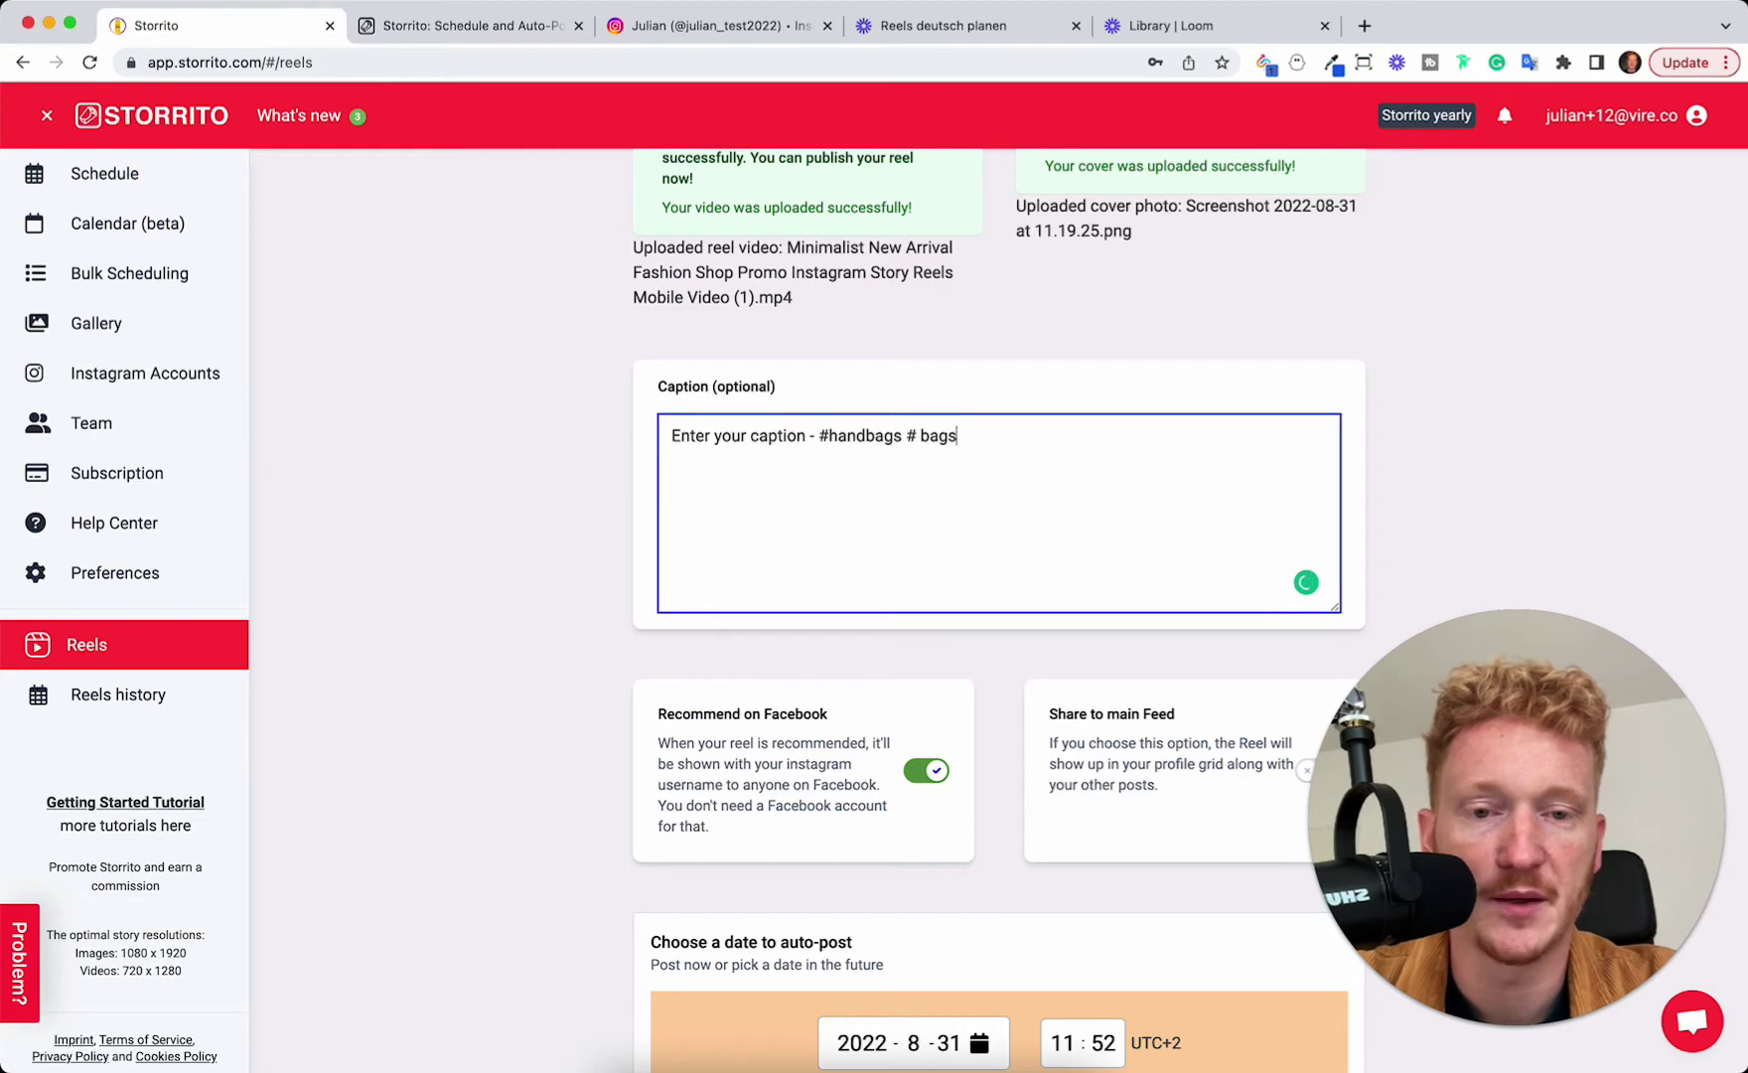
key(BackSpace)
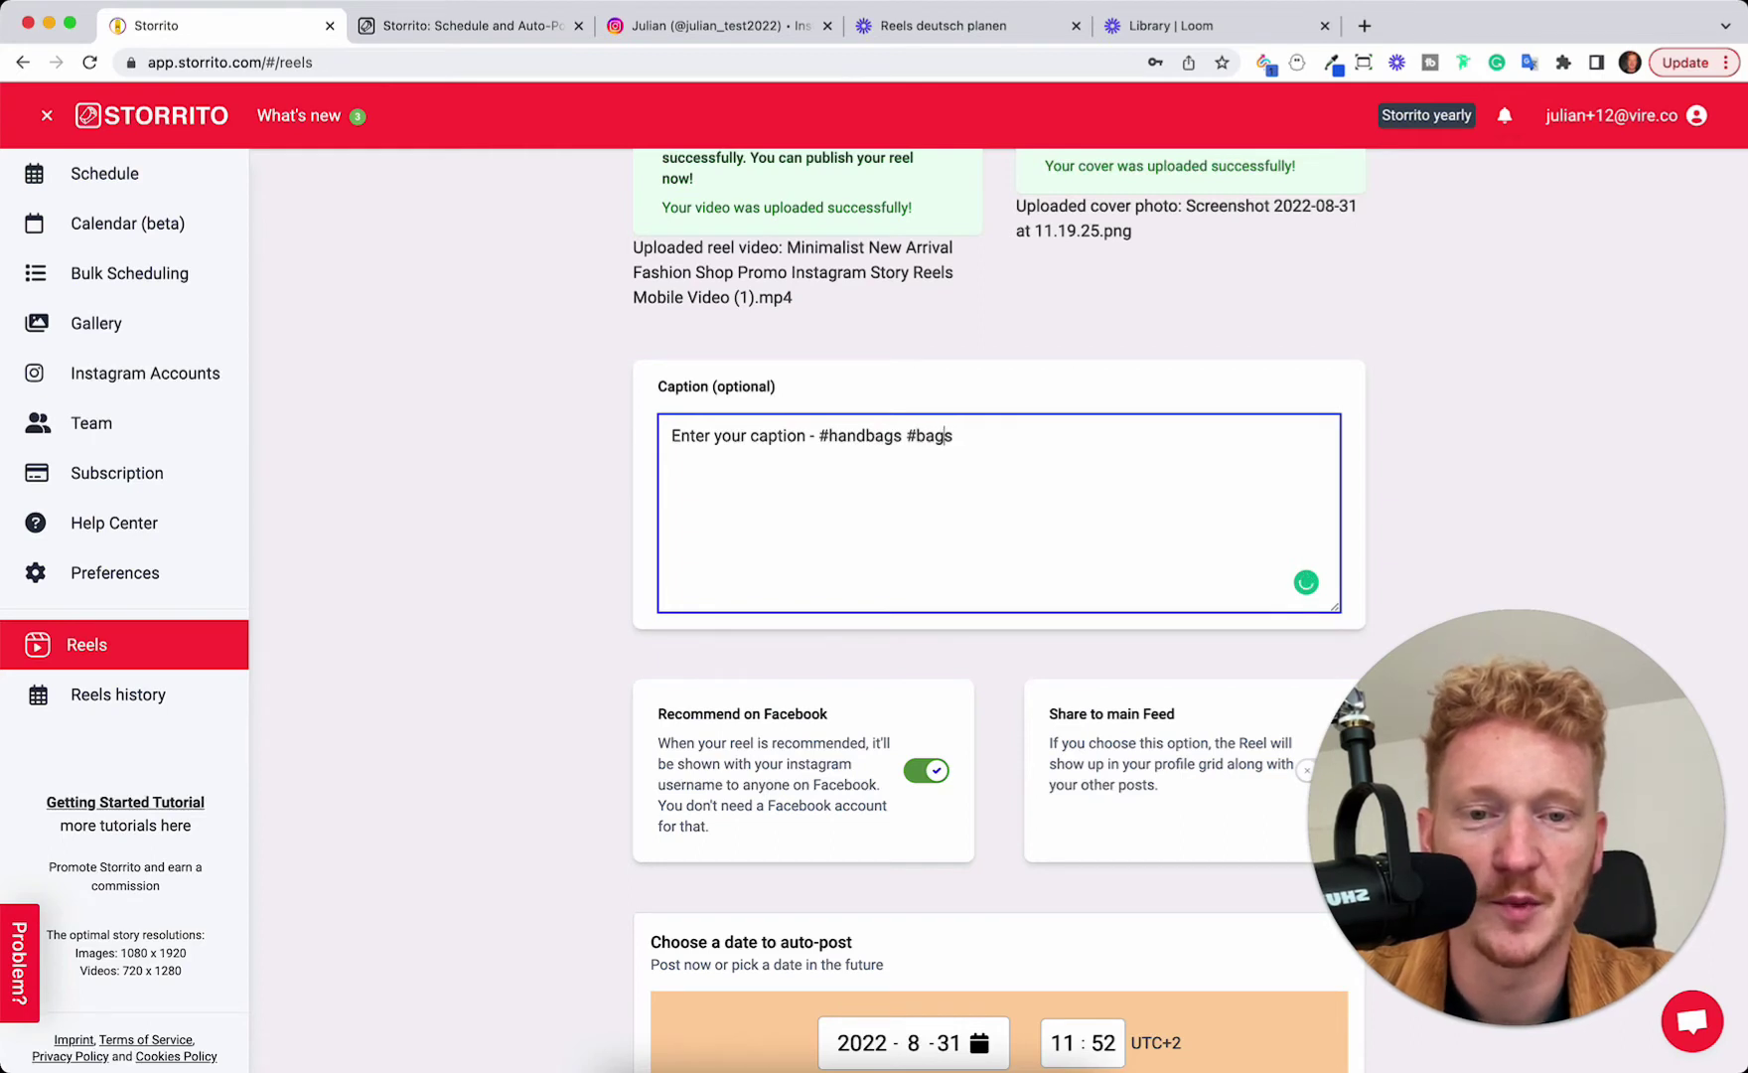
text(#fashion)
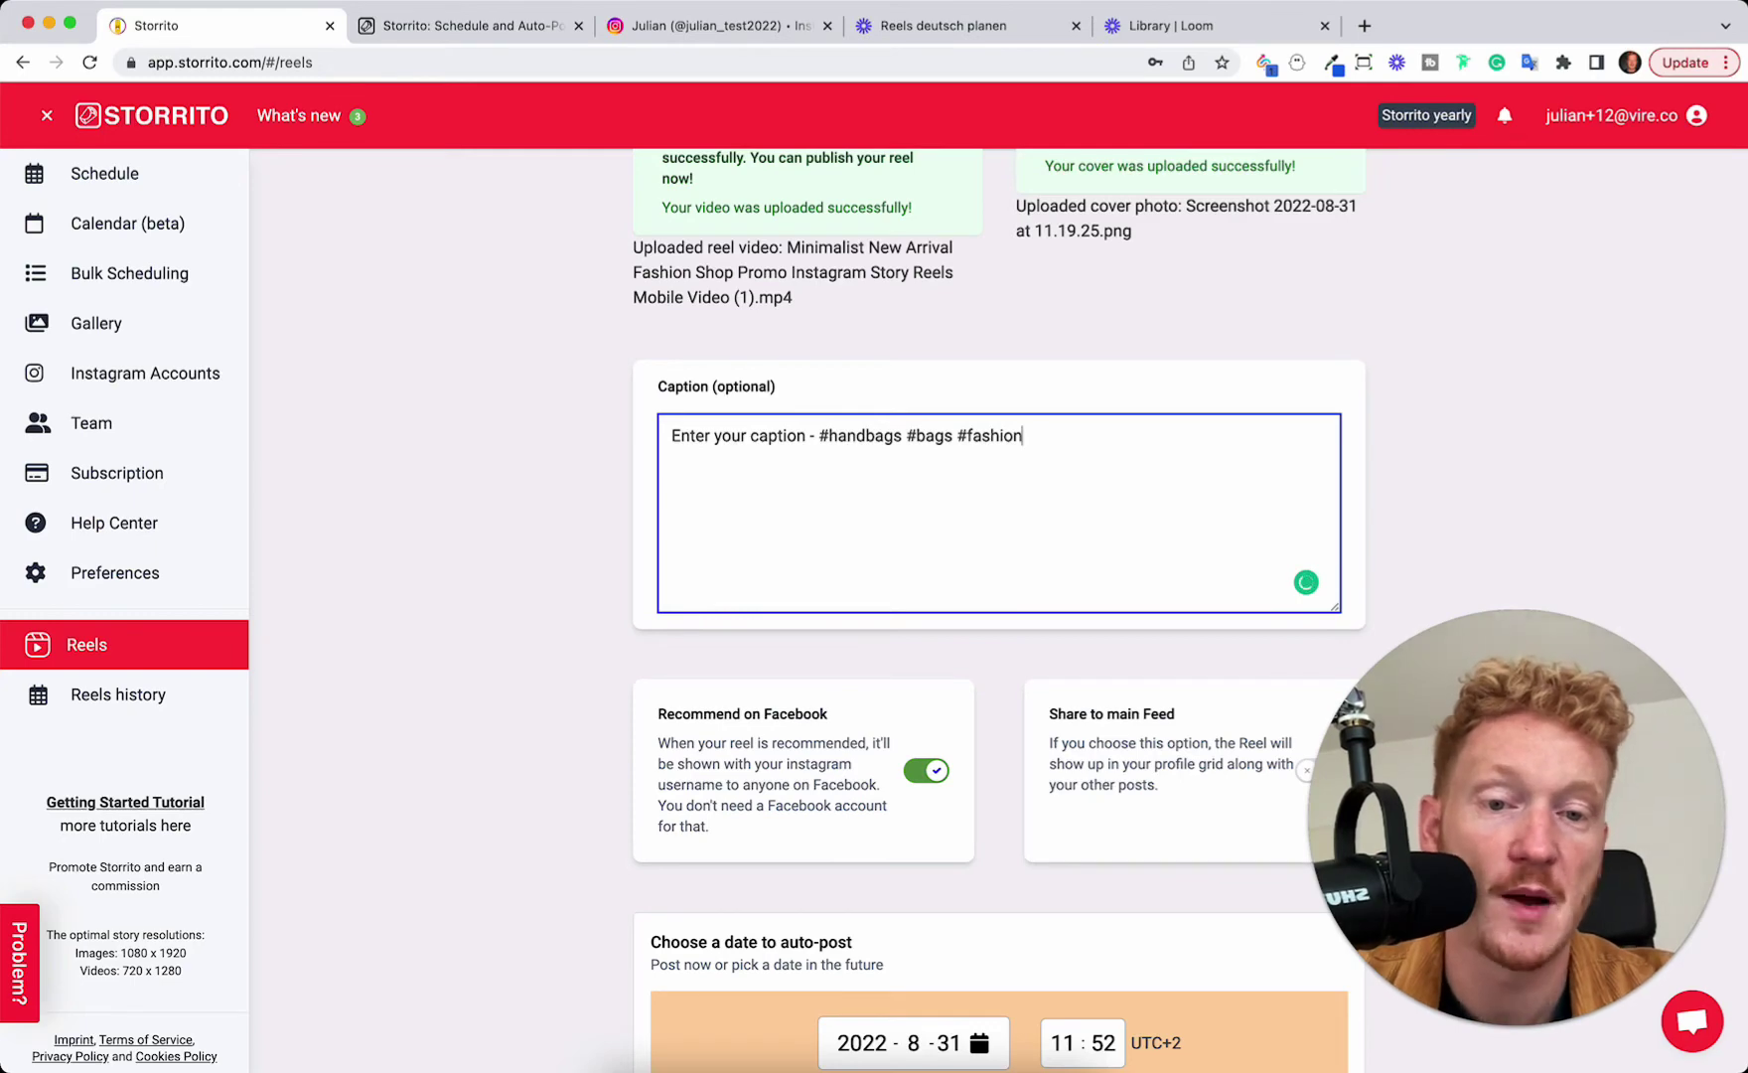
scroll(1241, 467, down, 3)
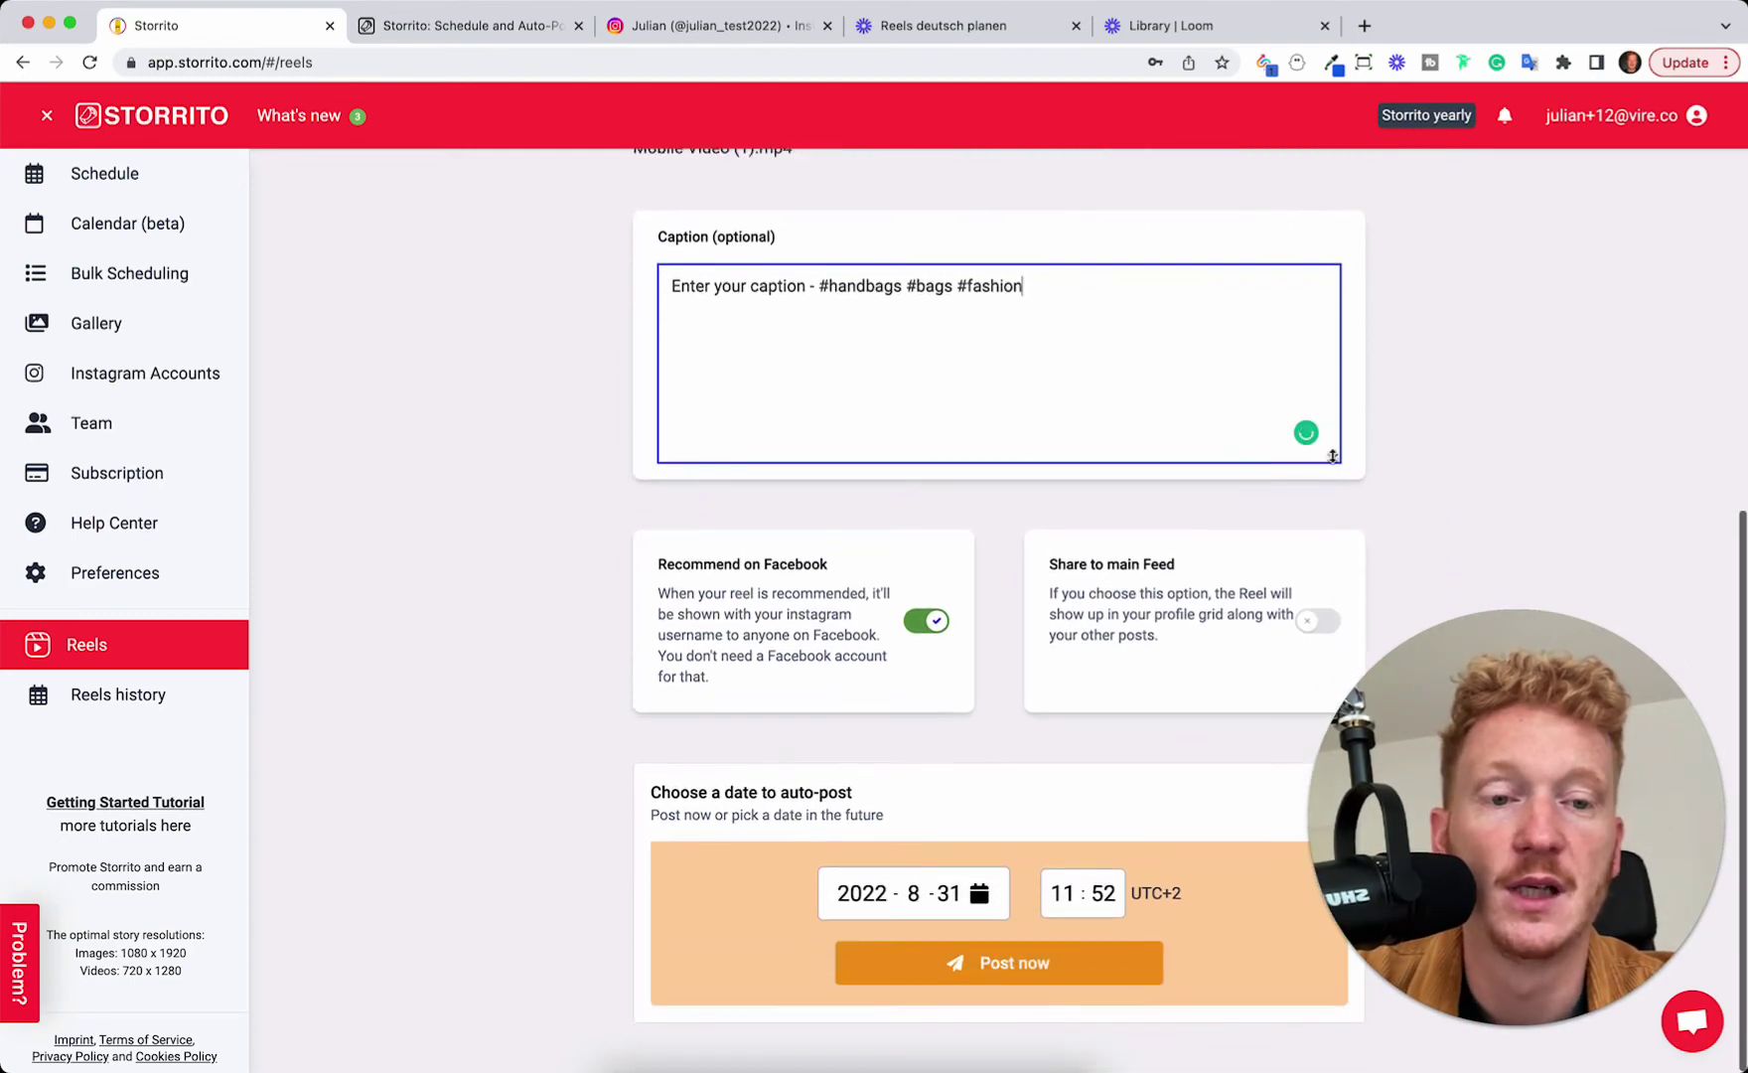
Switch on the Share to main Feed toggle for the reel.
mouse_move(1338, 462)
mouse_down()
mouse_move(1339, 500)
mouse_move(1319, 312)
mouse_move(1319, 496)
mouse_move(1313, 482)
mouse_up()
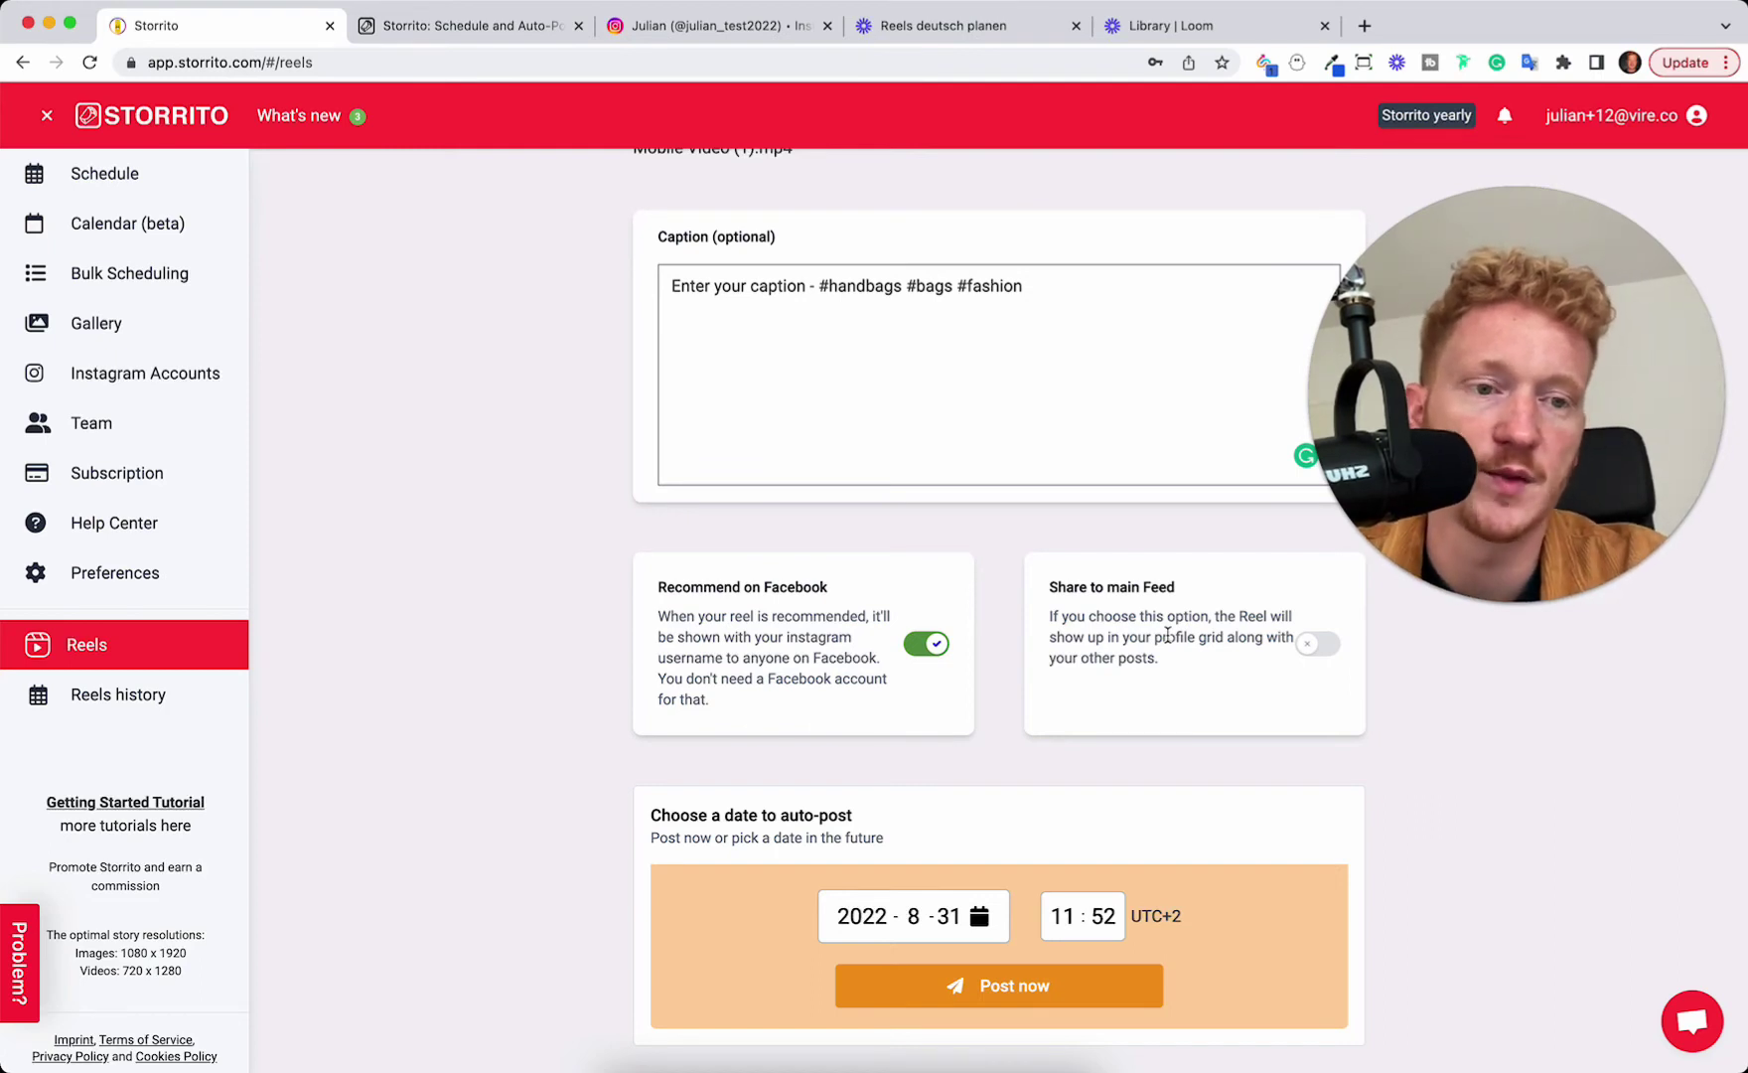
click(1318, 647)
scroll(1268, 747, down, 1)
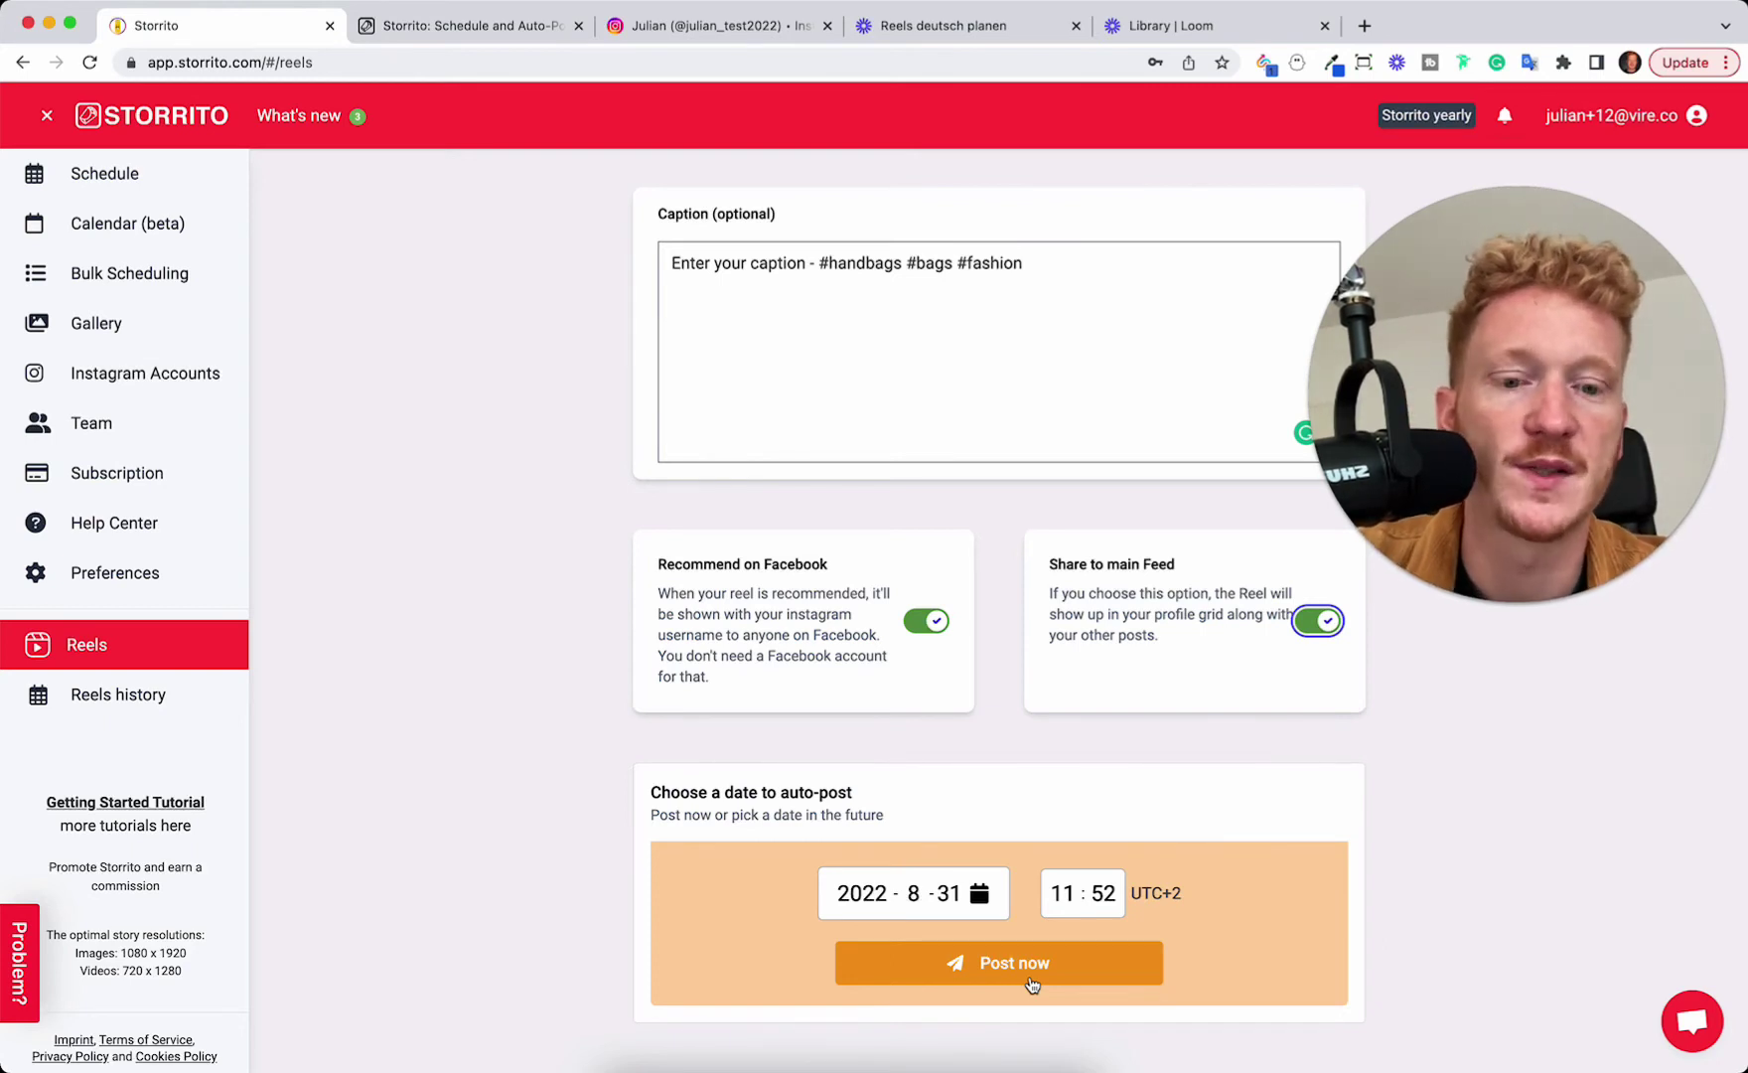
Set the auto-post date to 2022-9-3 and the time to 10:00.
click(976, 896)
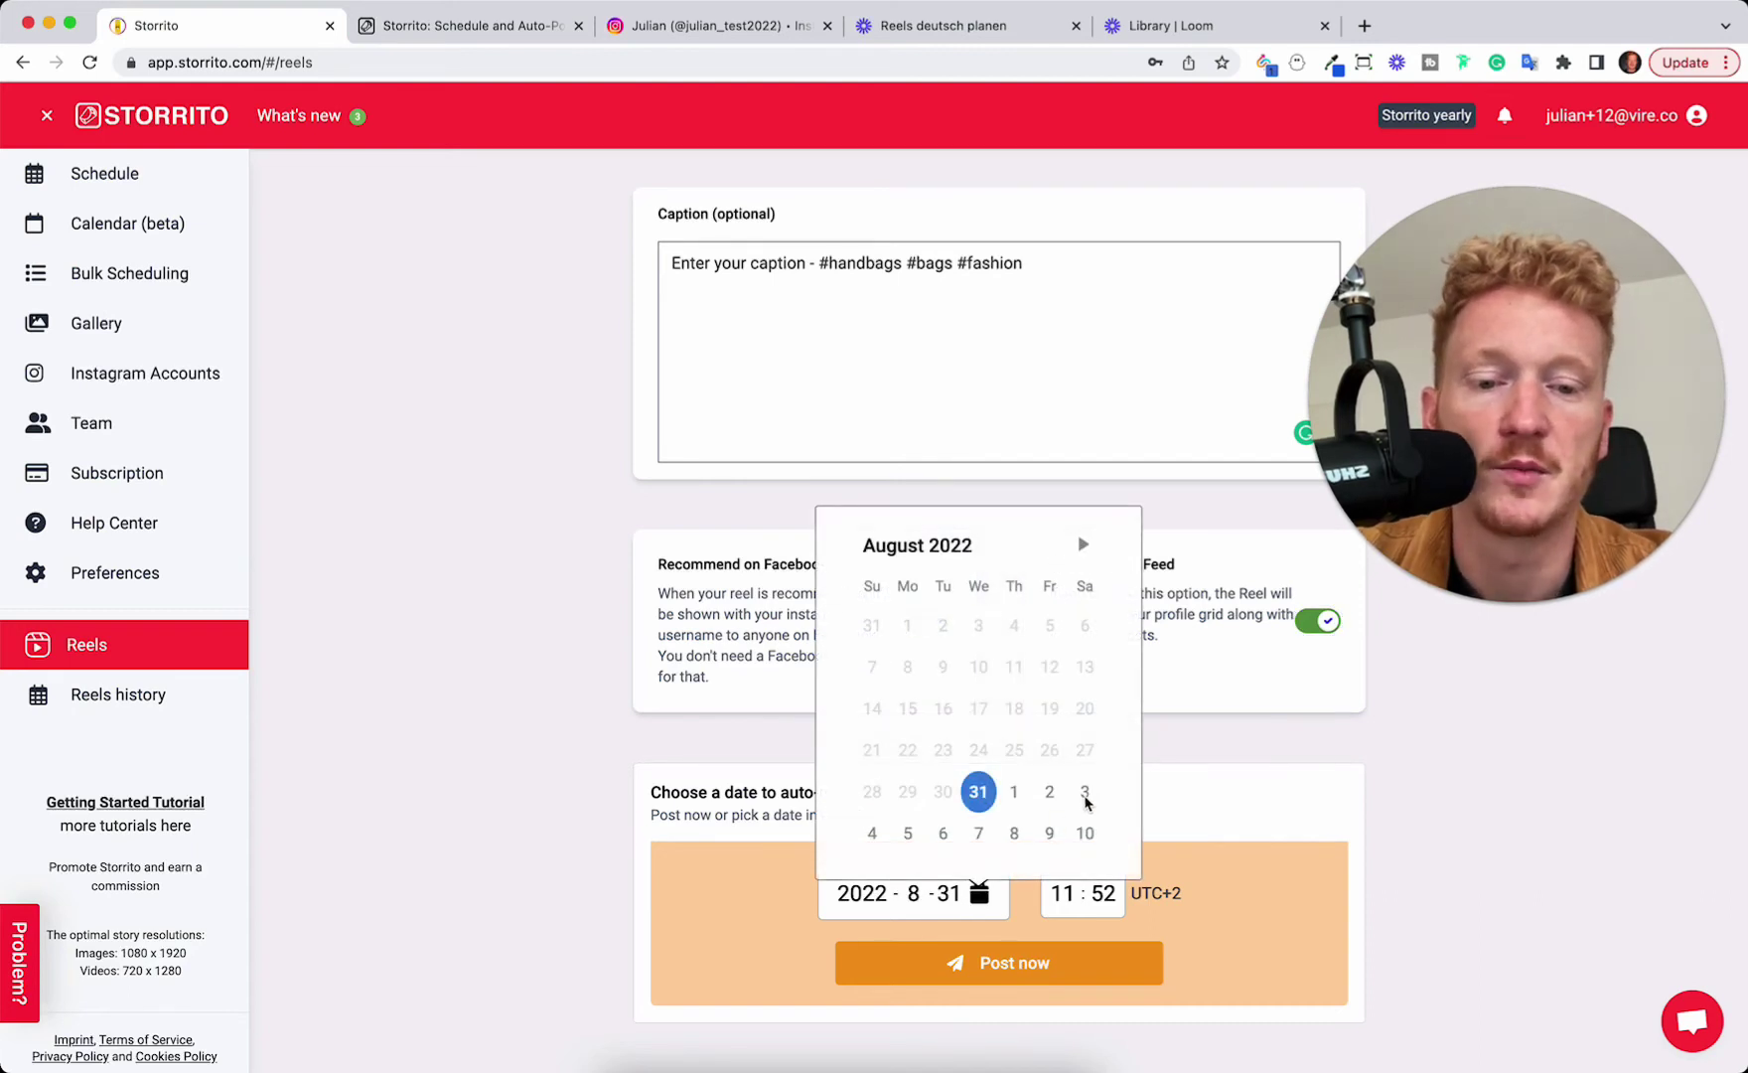
click(1085, 795)
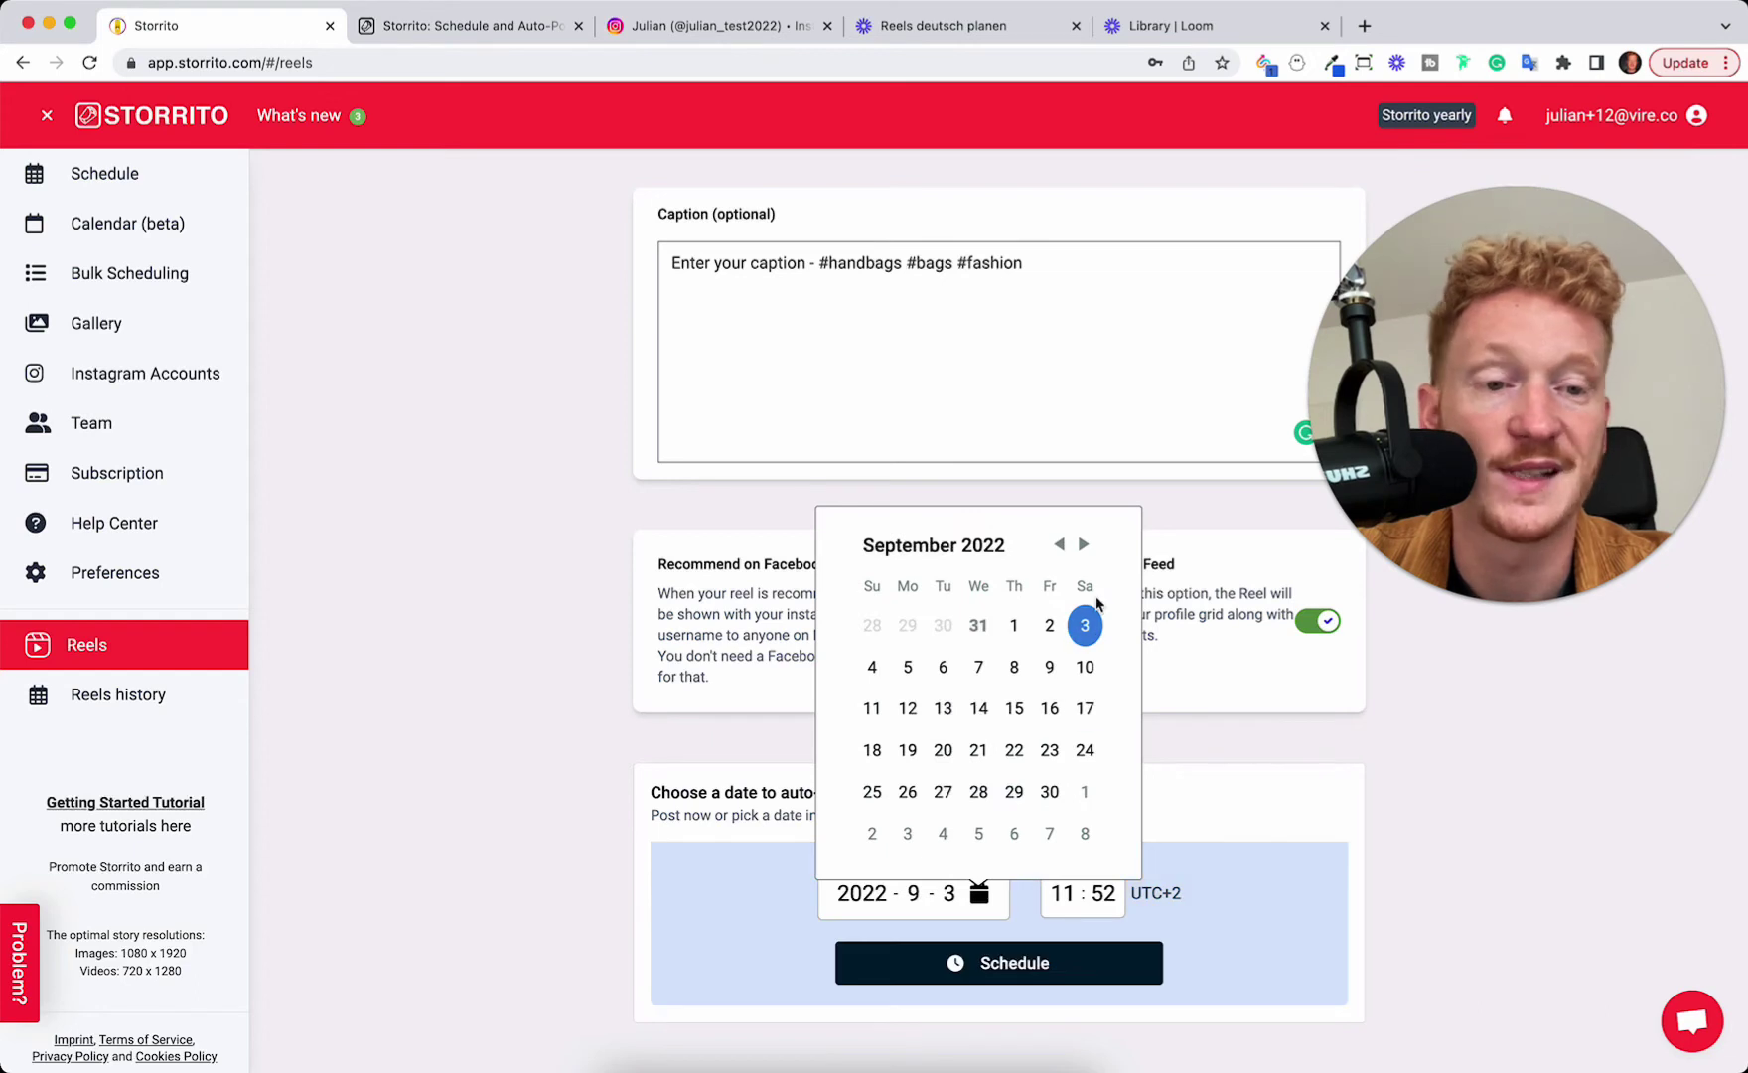
click(1227, 788)
click(1065, 892)
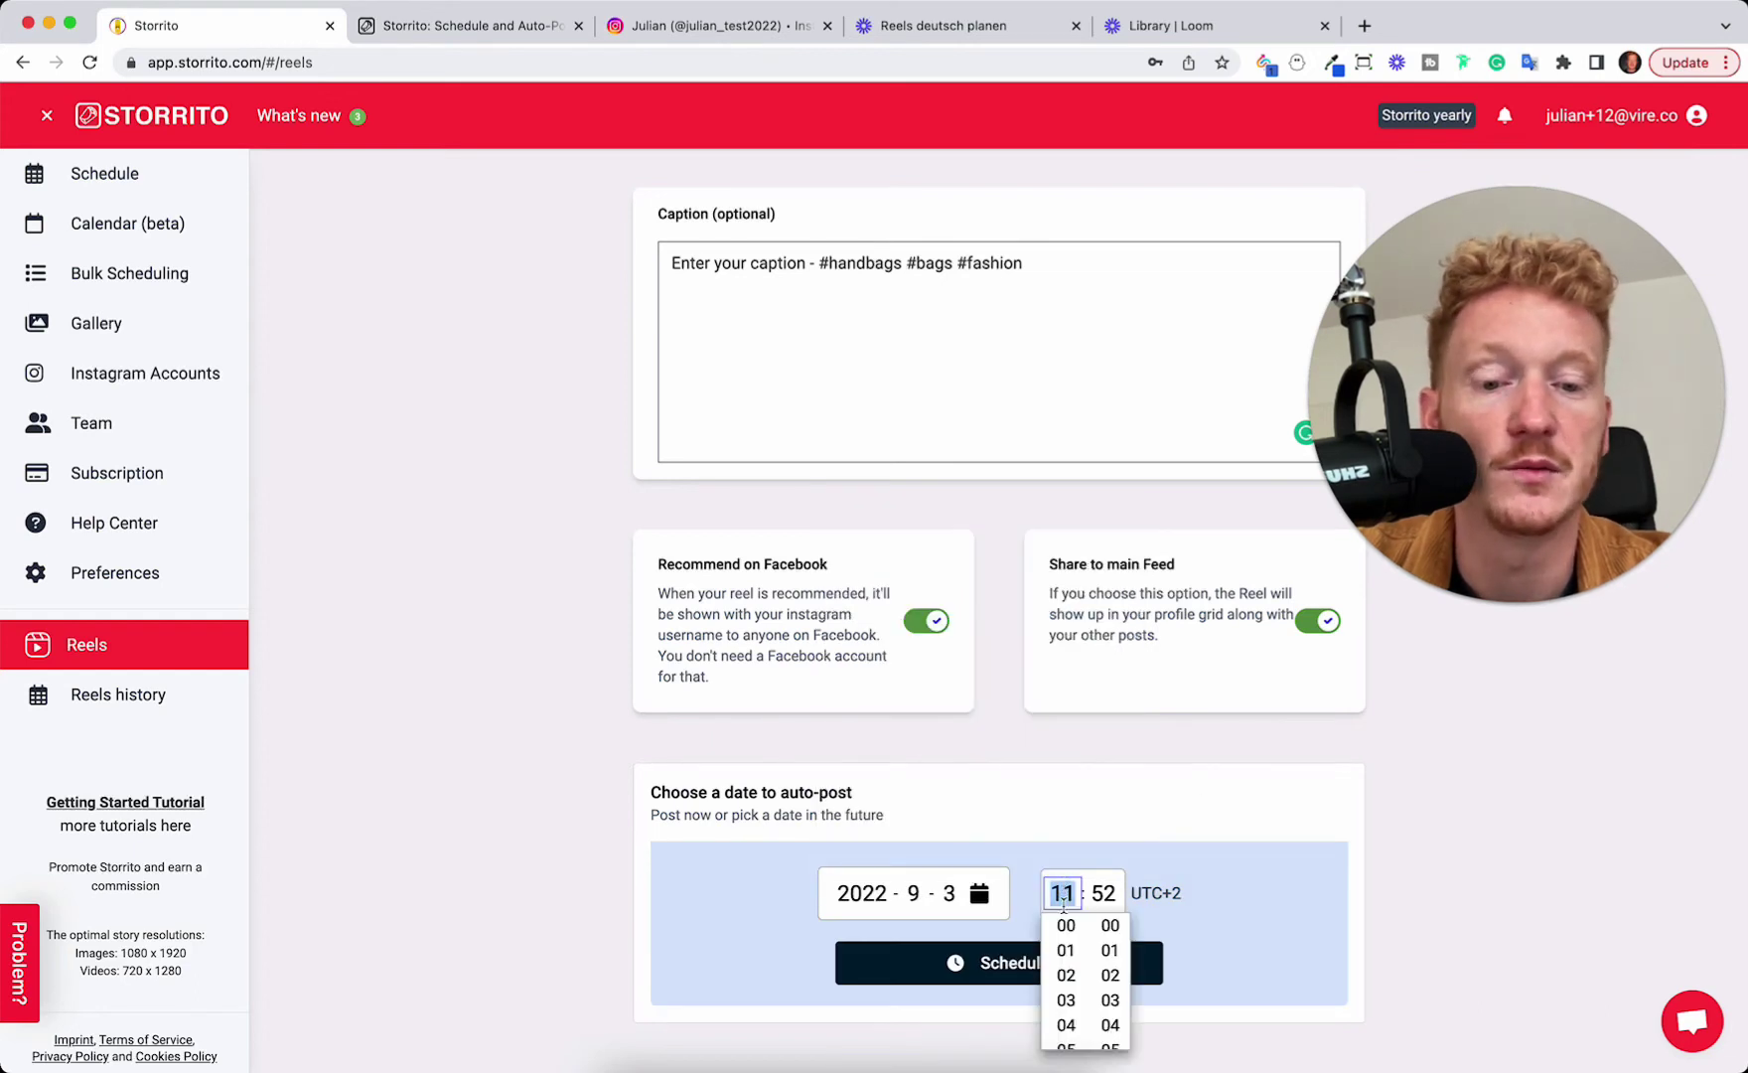
scroll(1065, 961, down, 3)
click(1066, 1022)
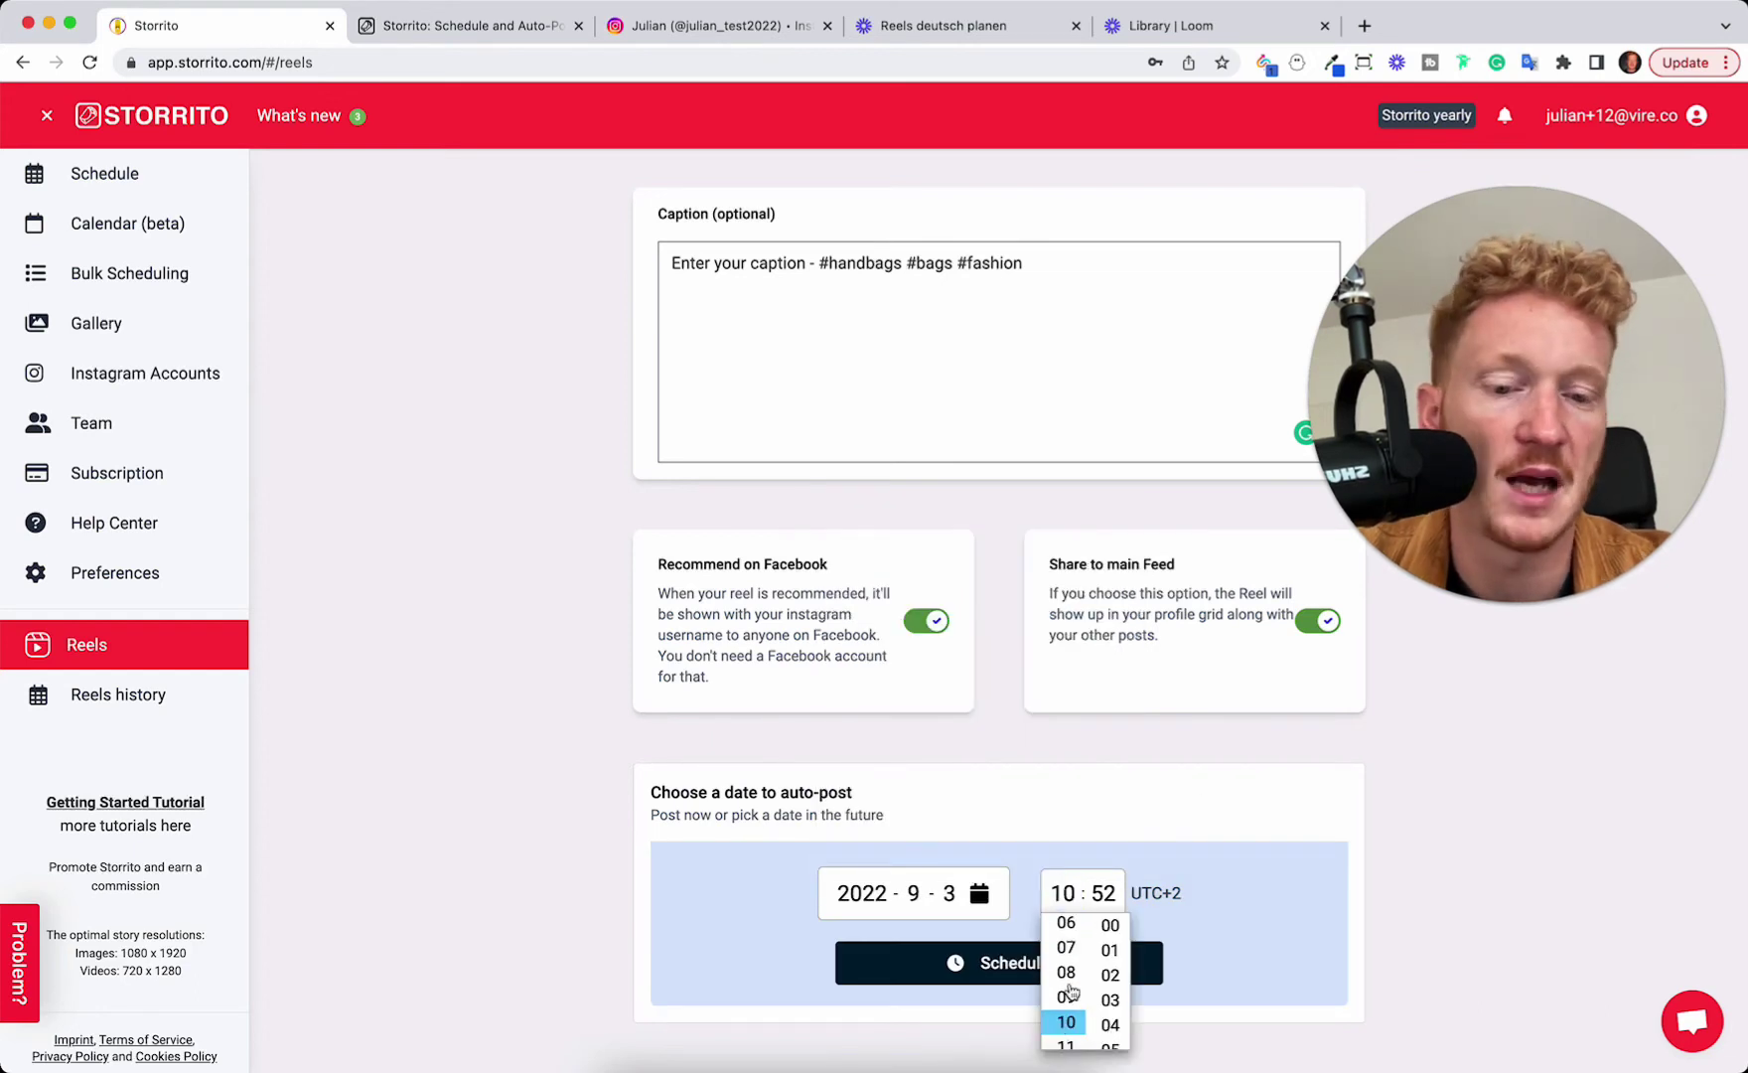
click(1111, 926)
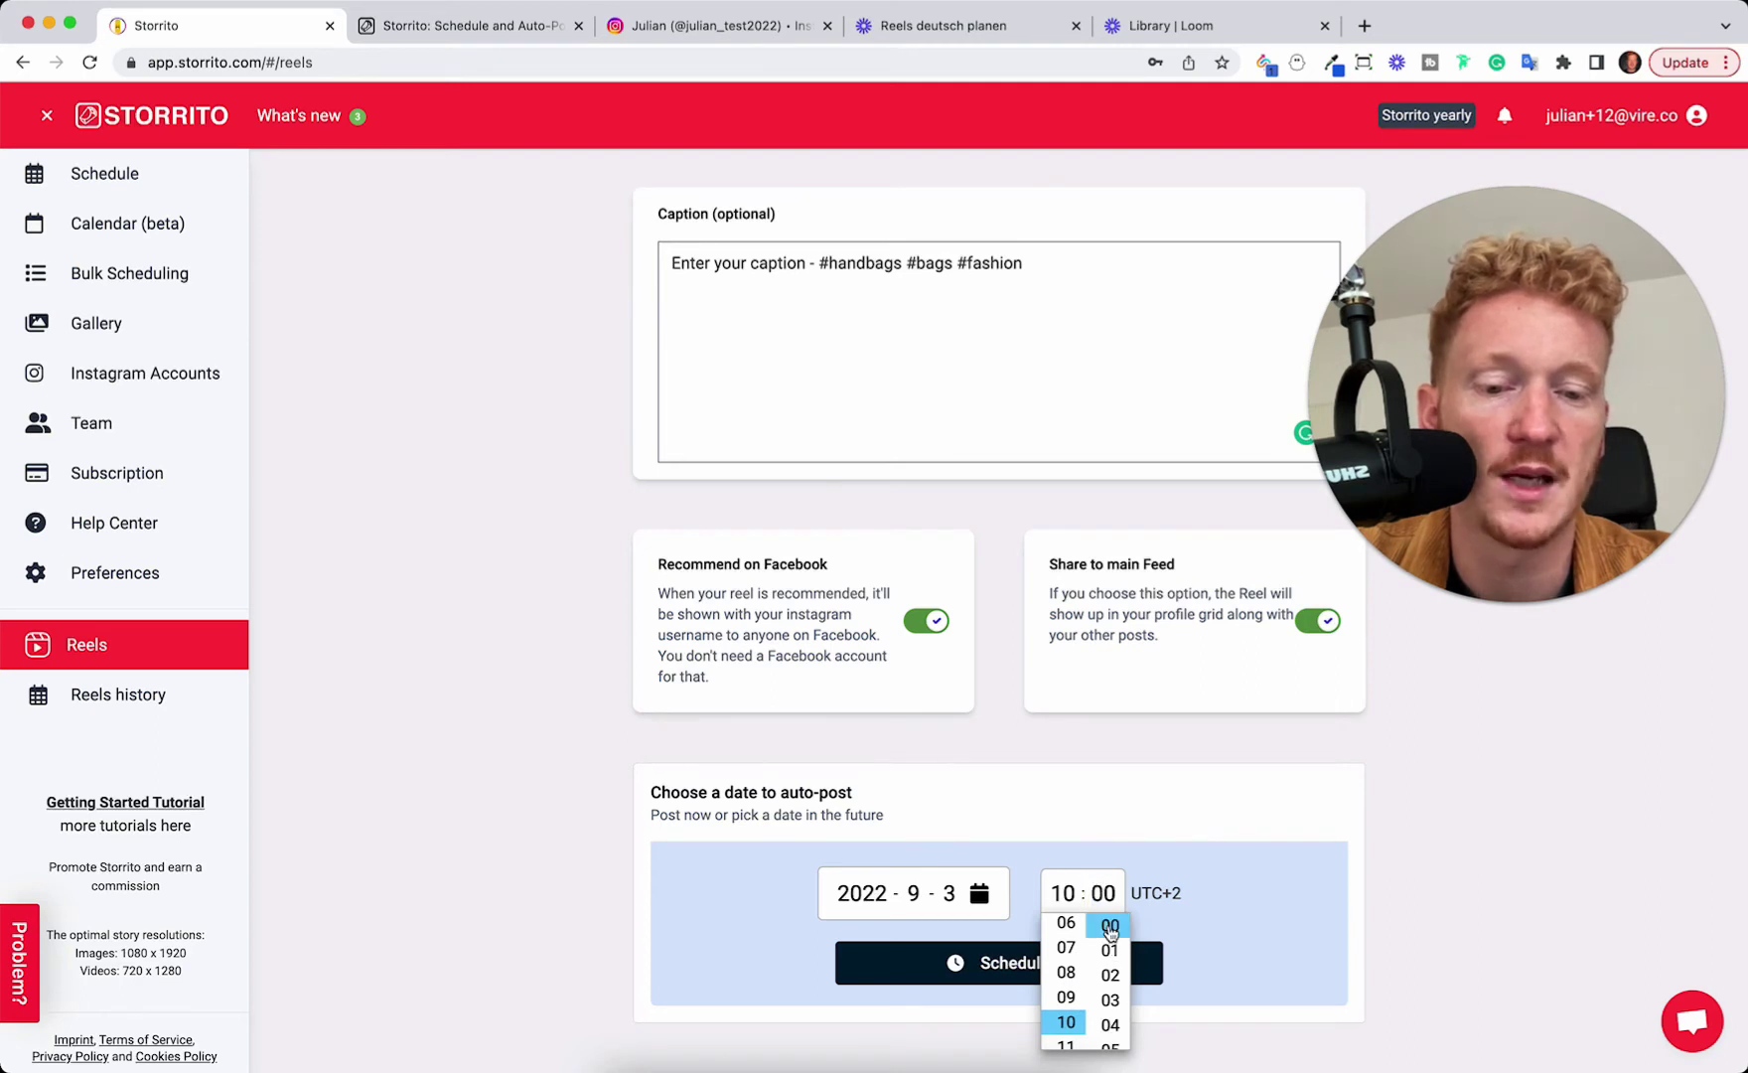
click(1204, 802)
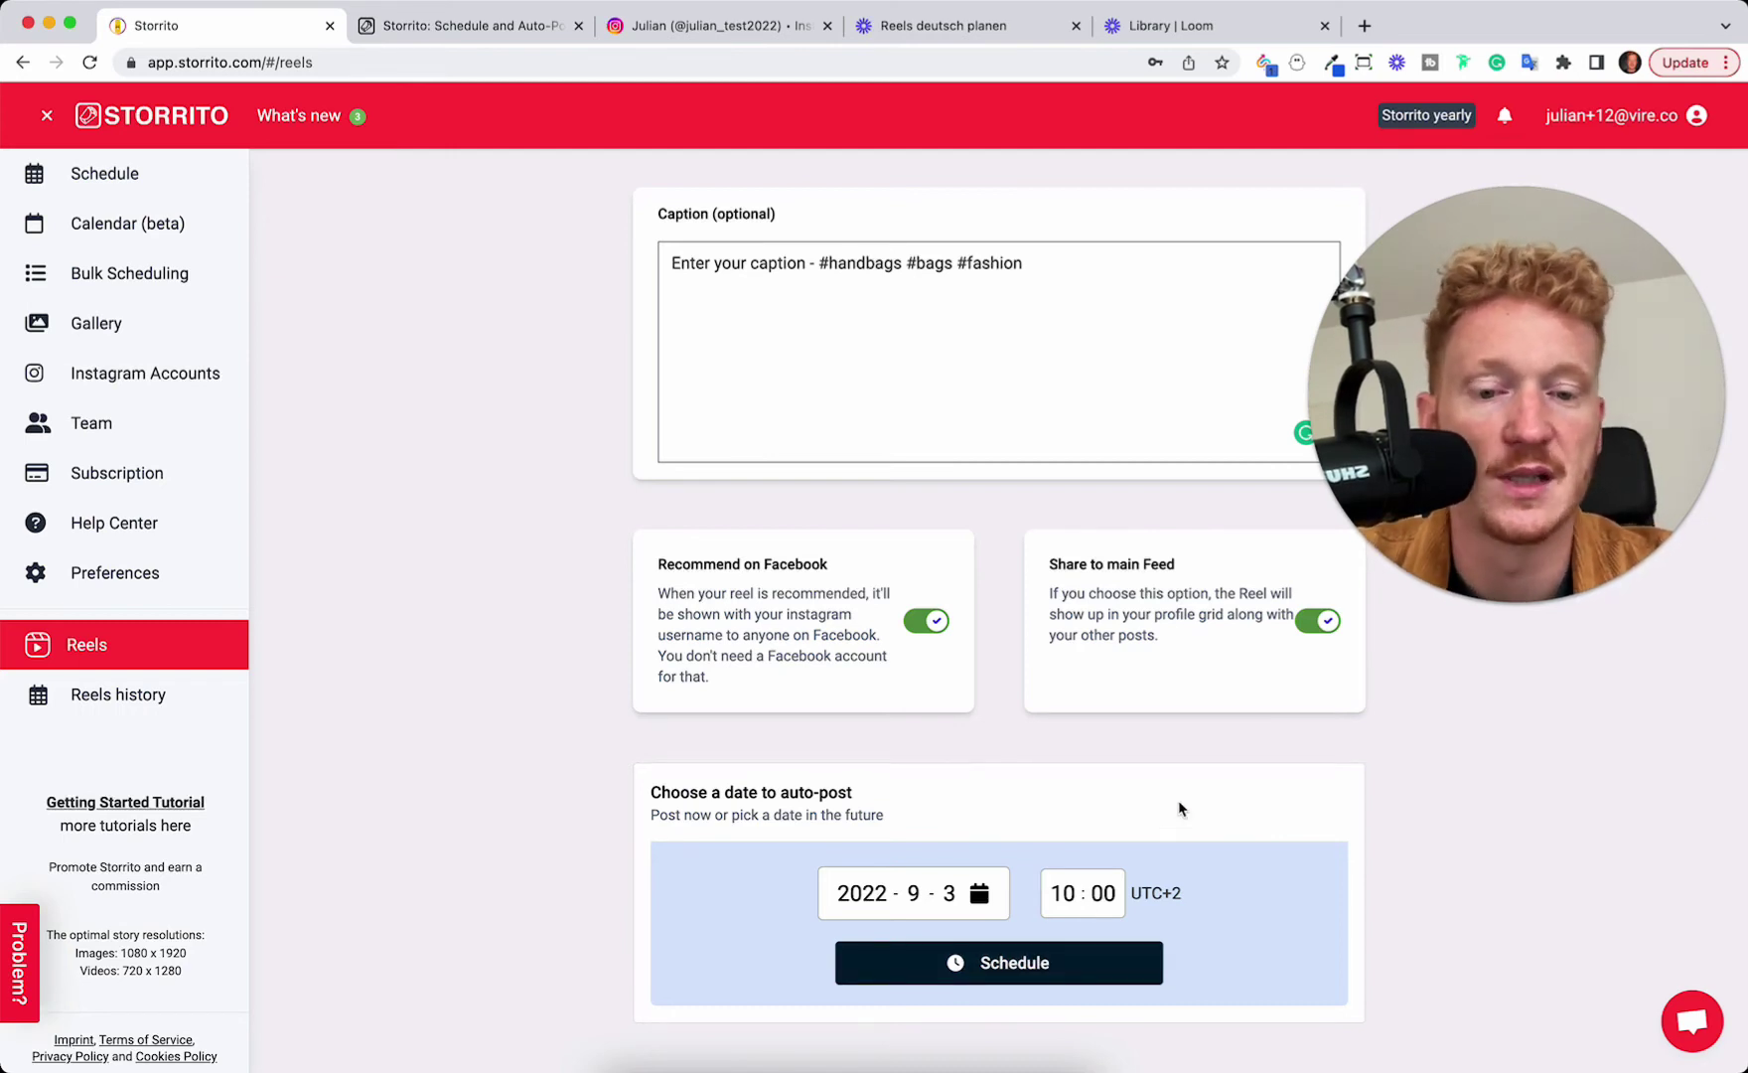
Reset the auto-post to 31 August 2022 at 11:55 and post the reel now.
click(988, 903)
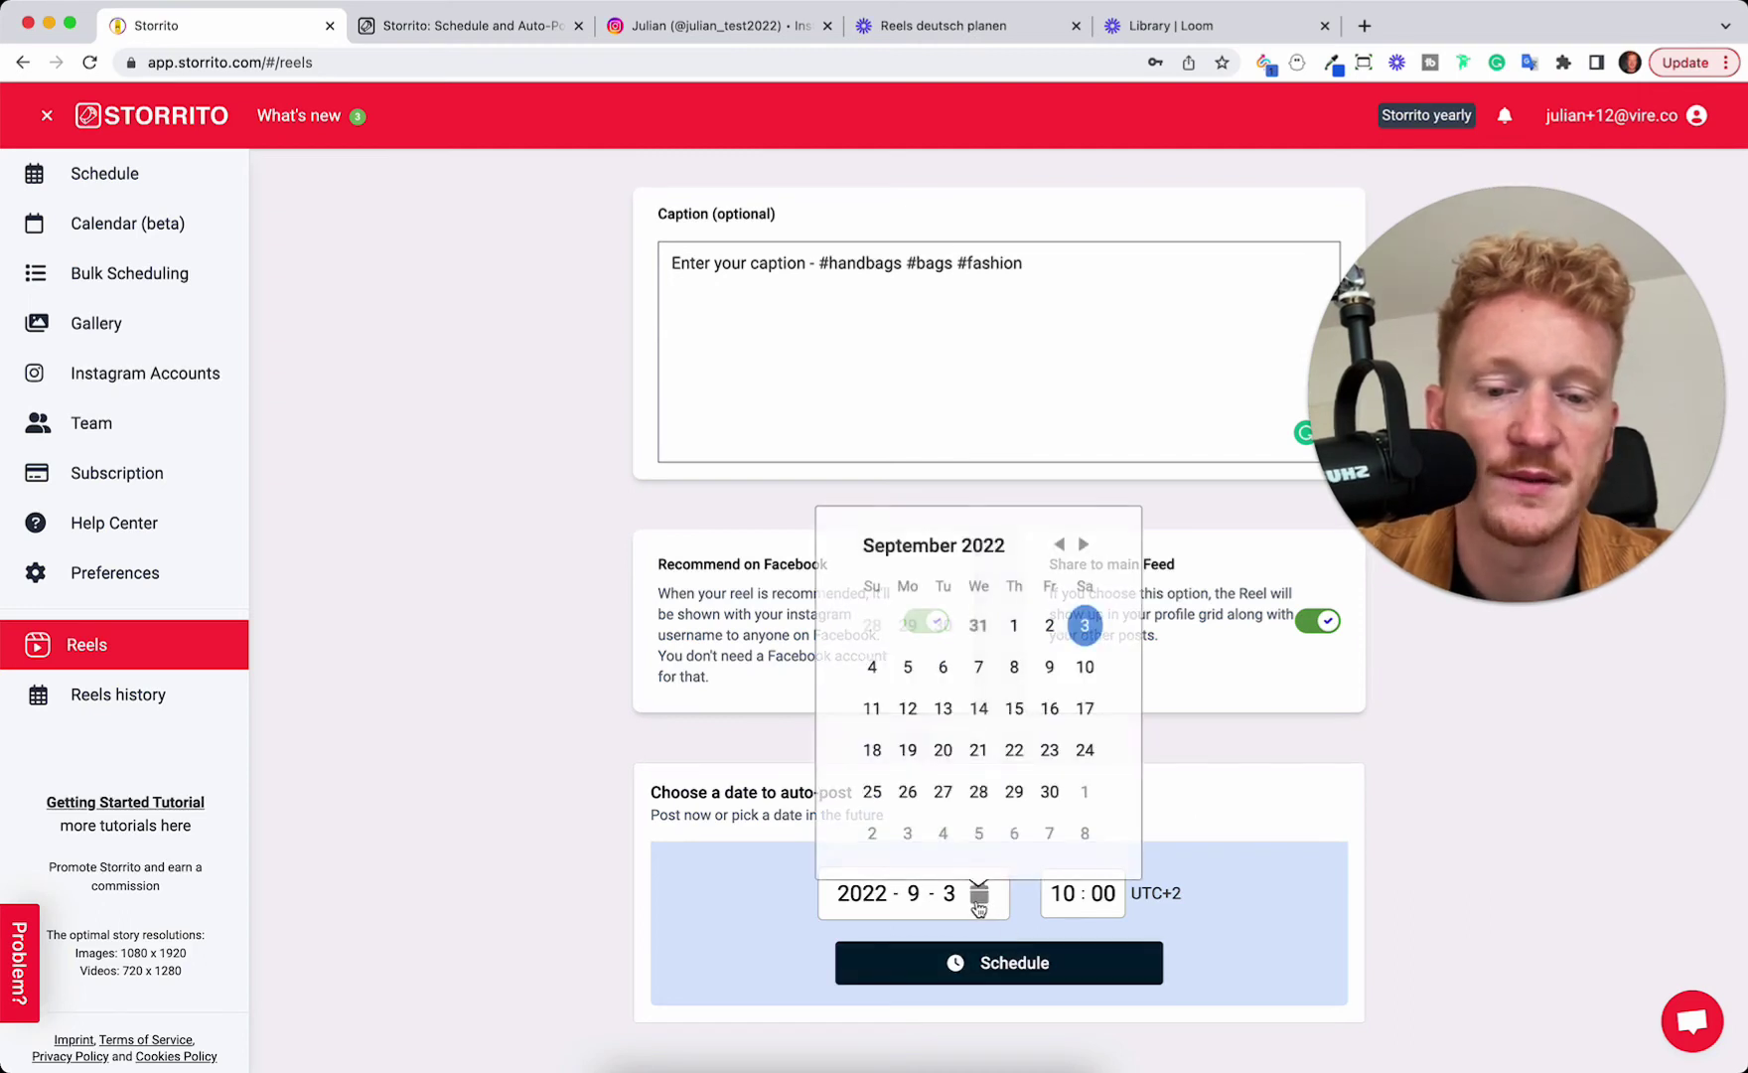
click(979, 625)
click(1069, 891)
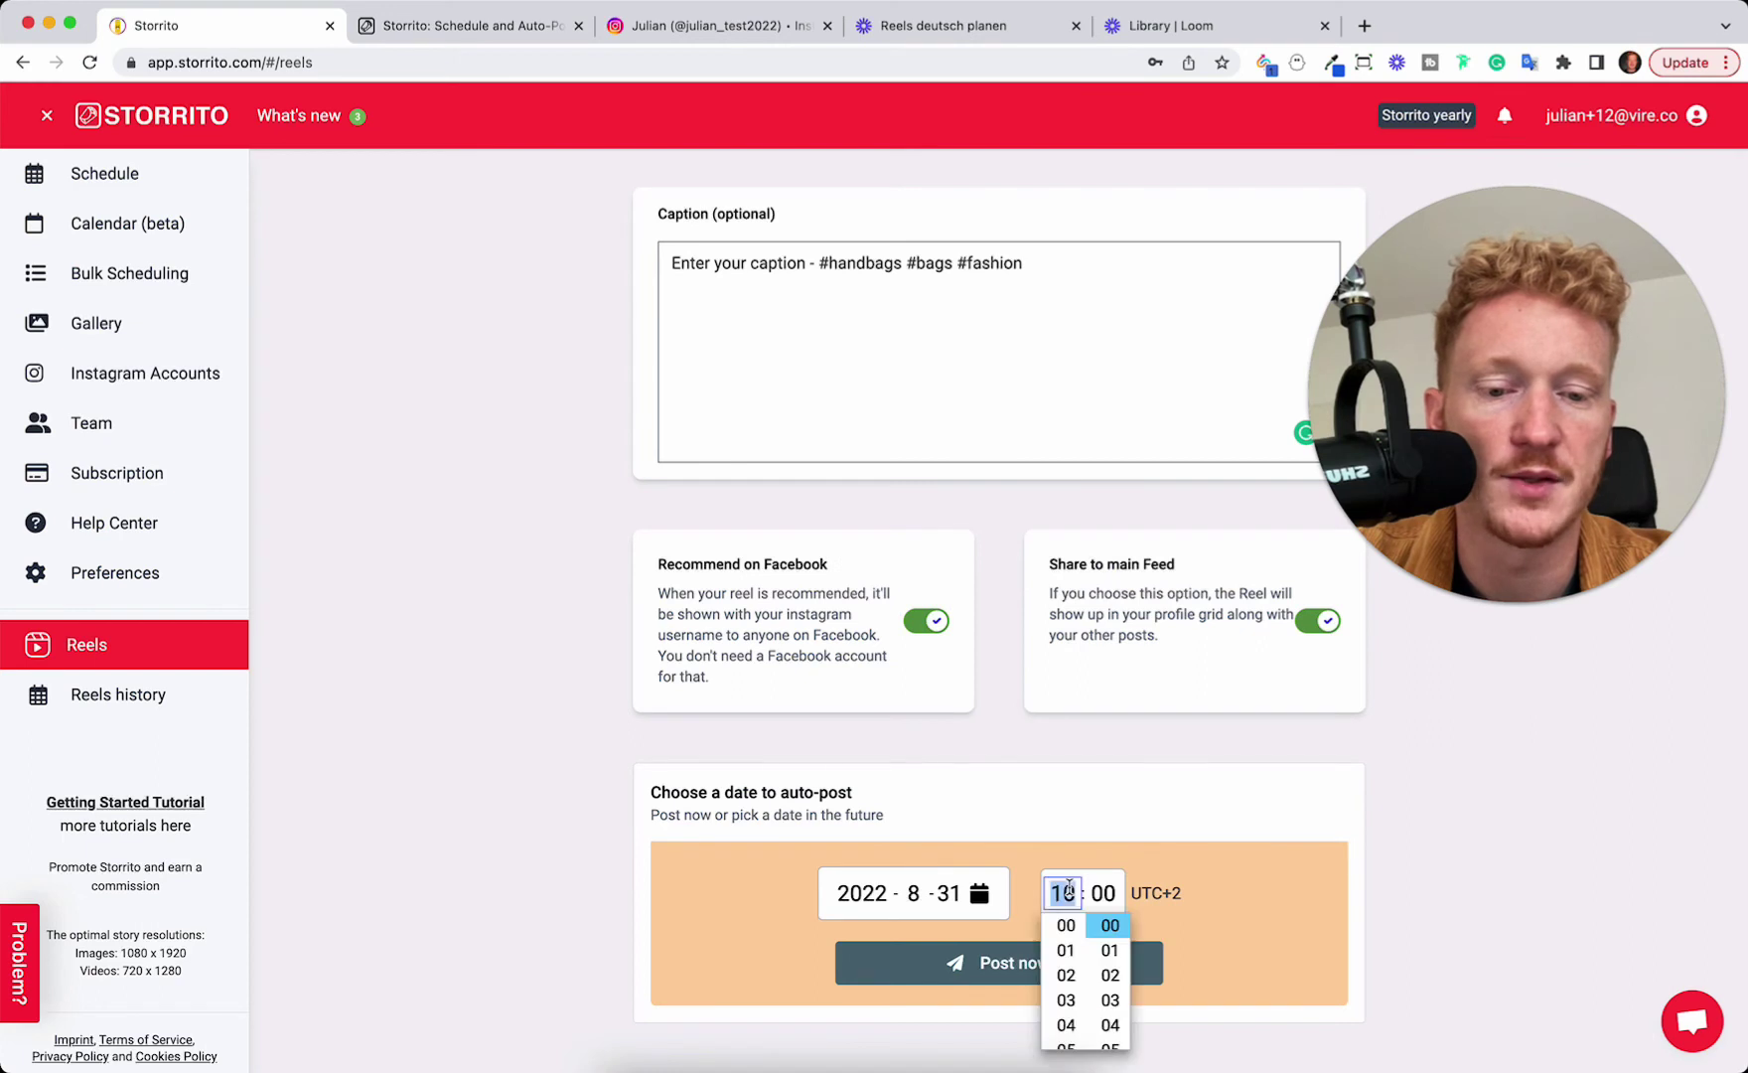
scroll(1067, 993, down, 3)
scroll(1066, 983, down, 2)
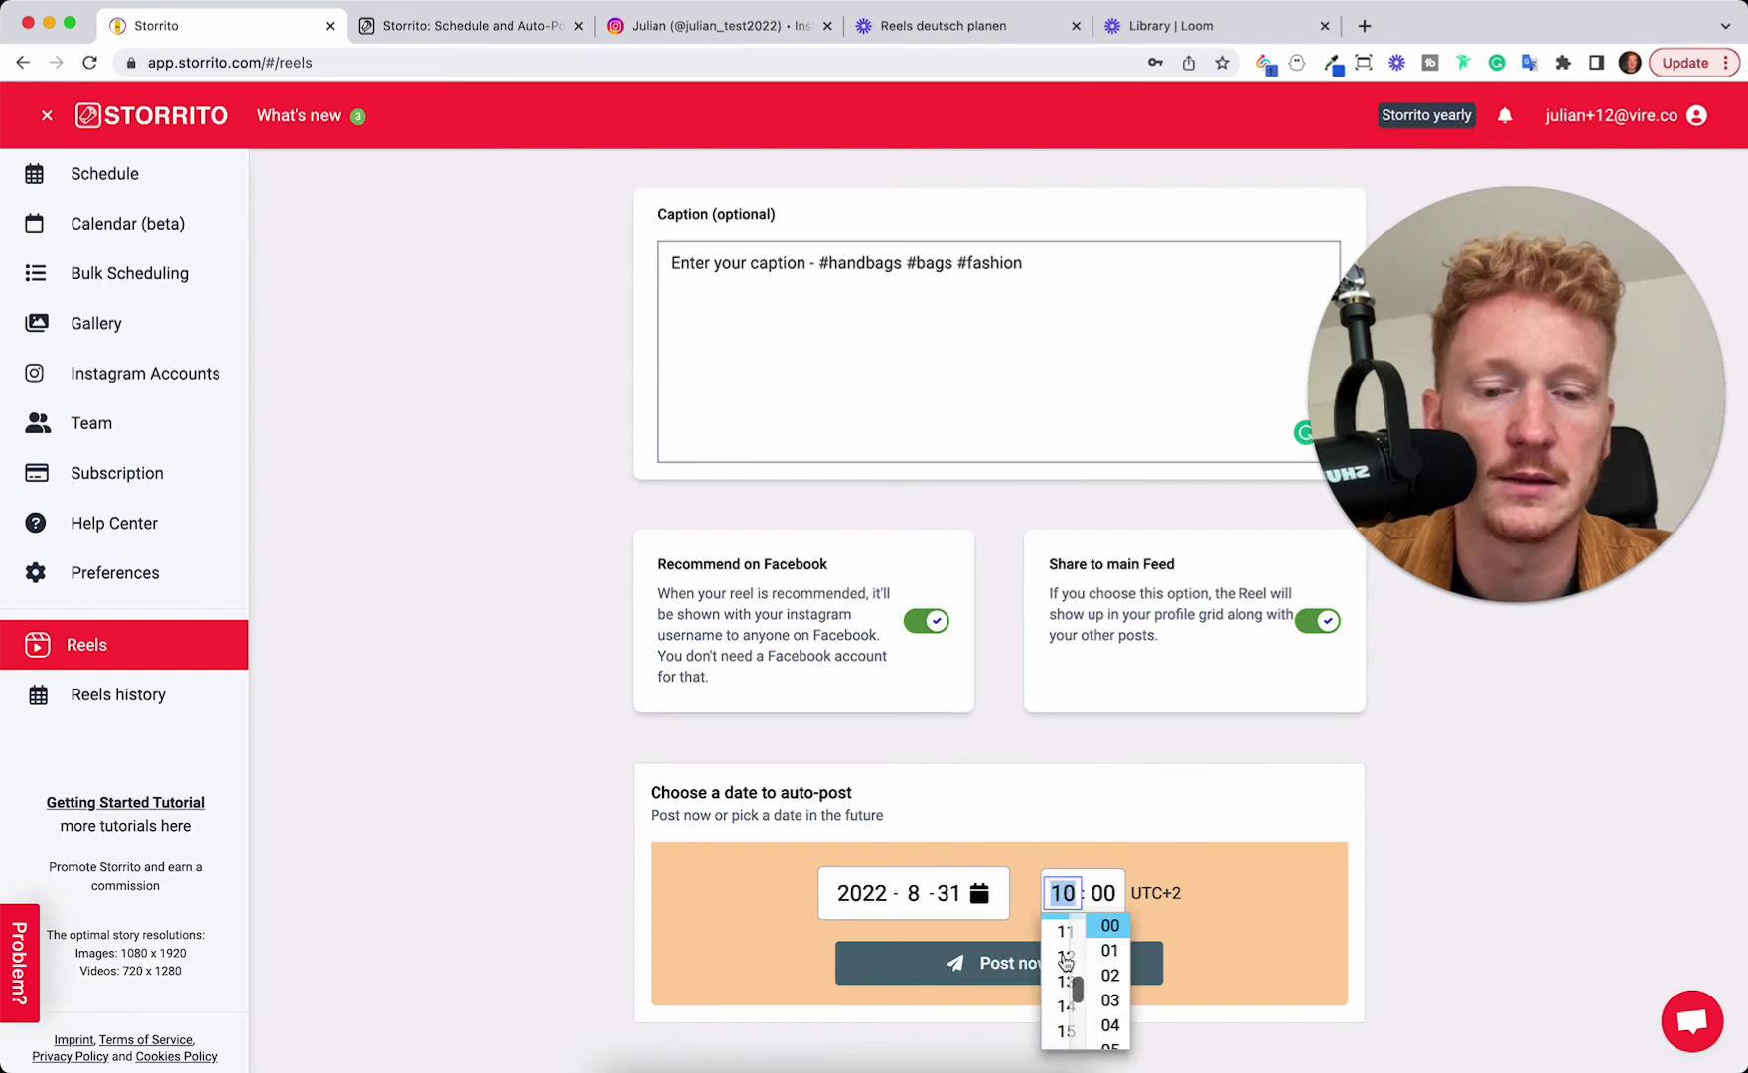
click(1066, 930)
scroll(1118, 996, down, 2)
scroll(1118, 996, down, 10)
click(1118, 992)
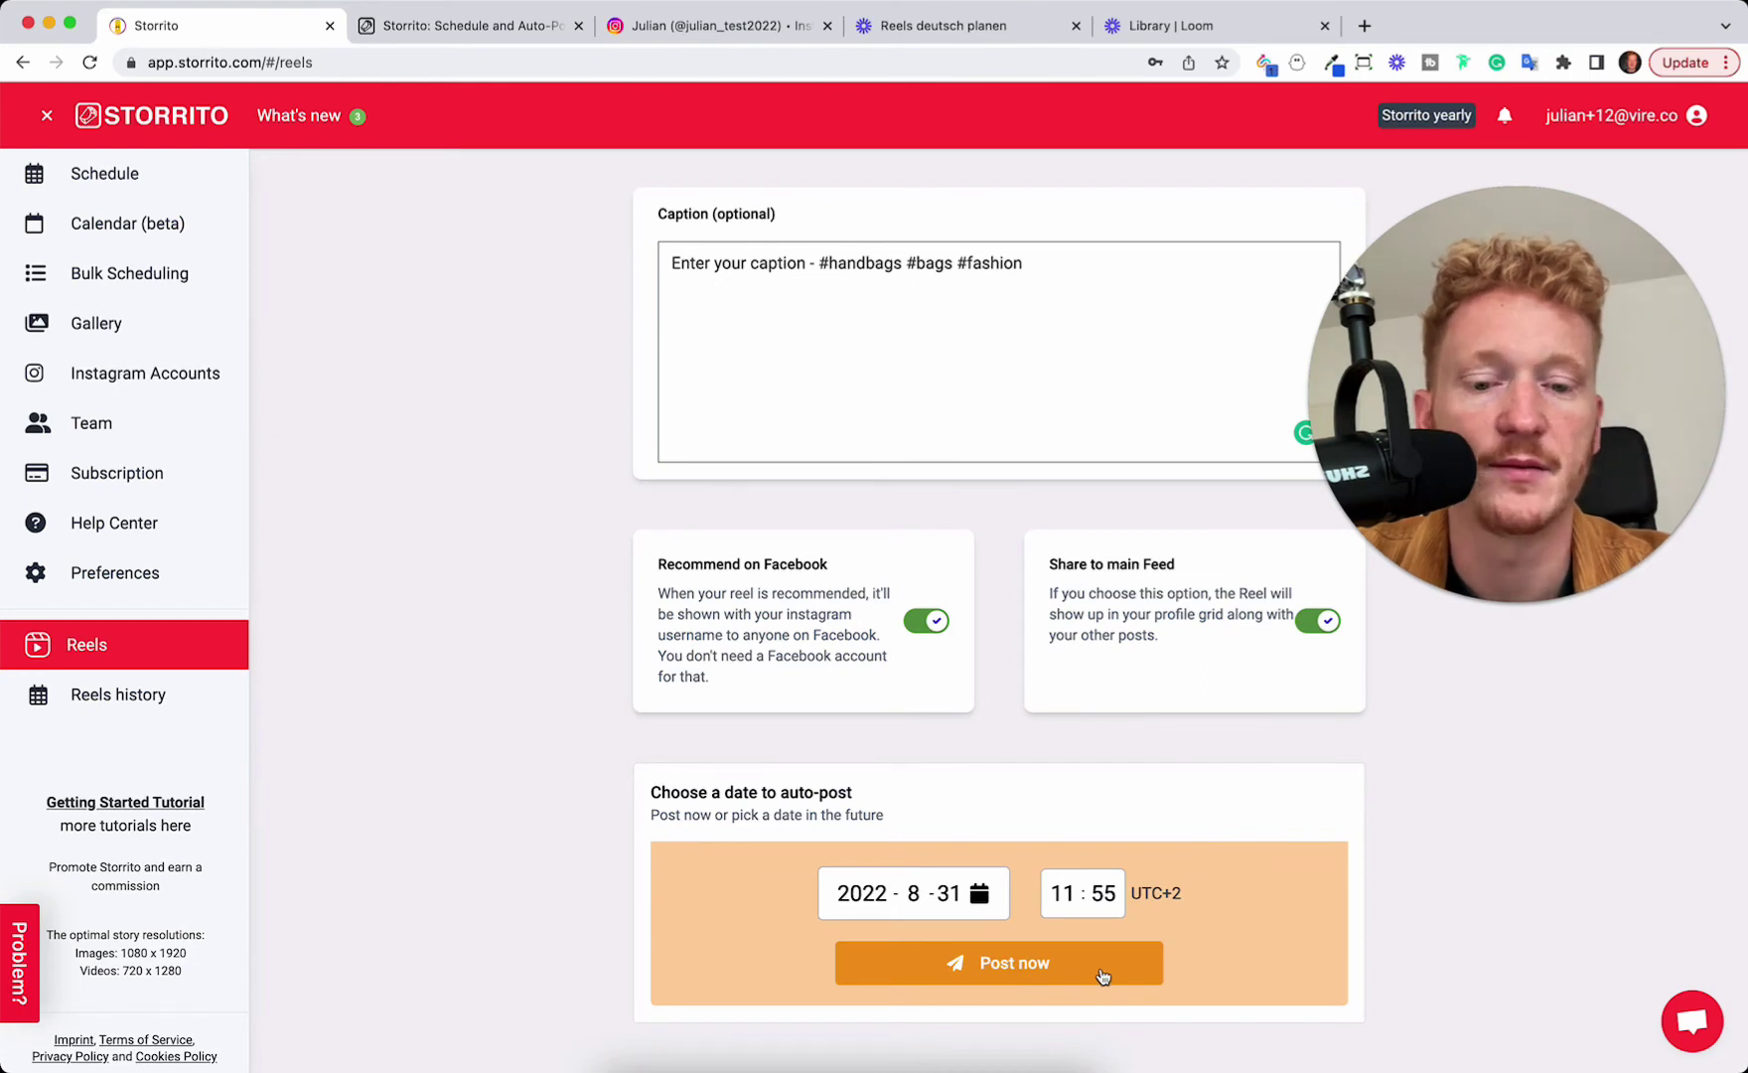
click(1102, 975)
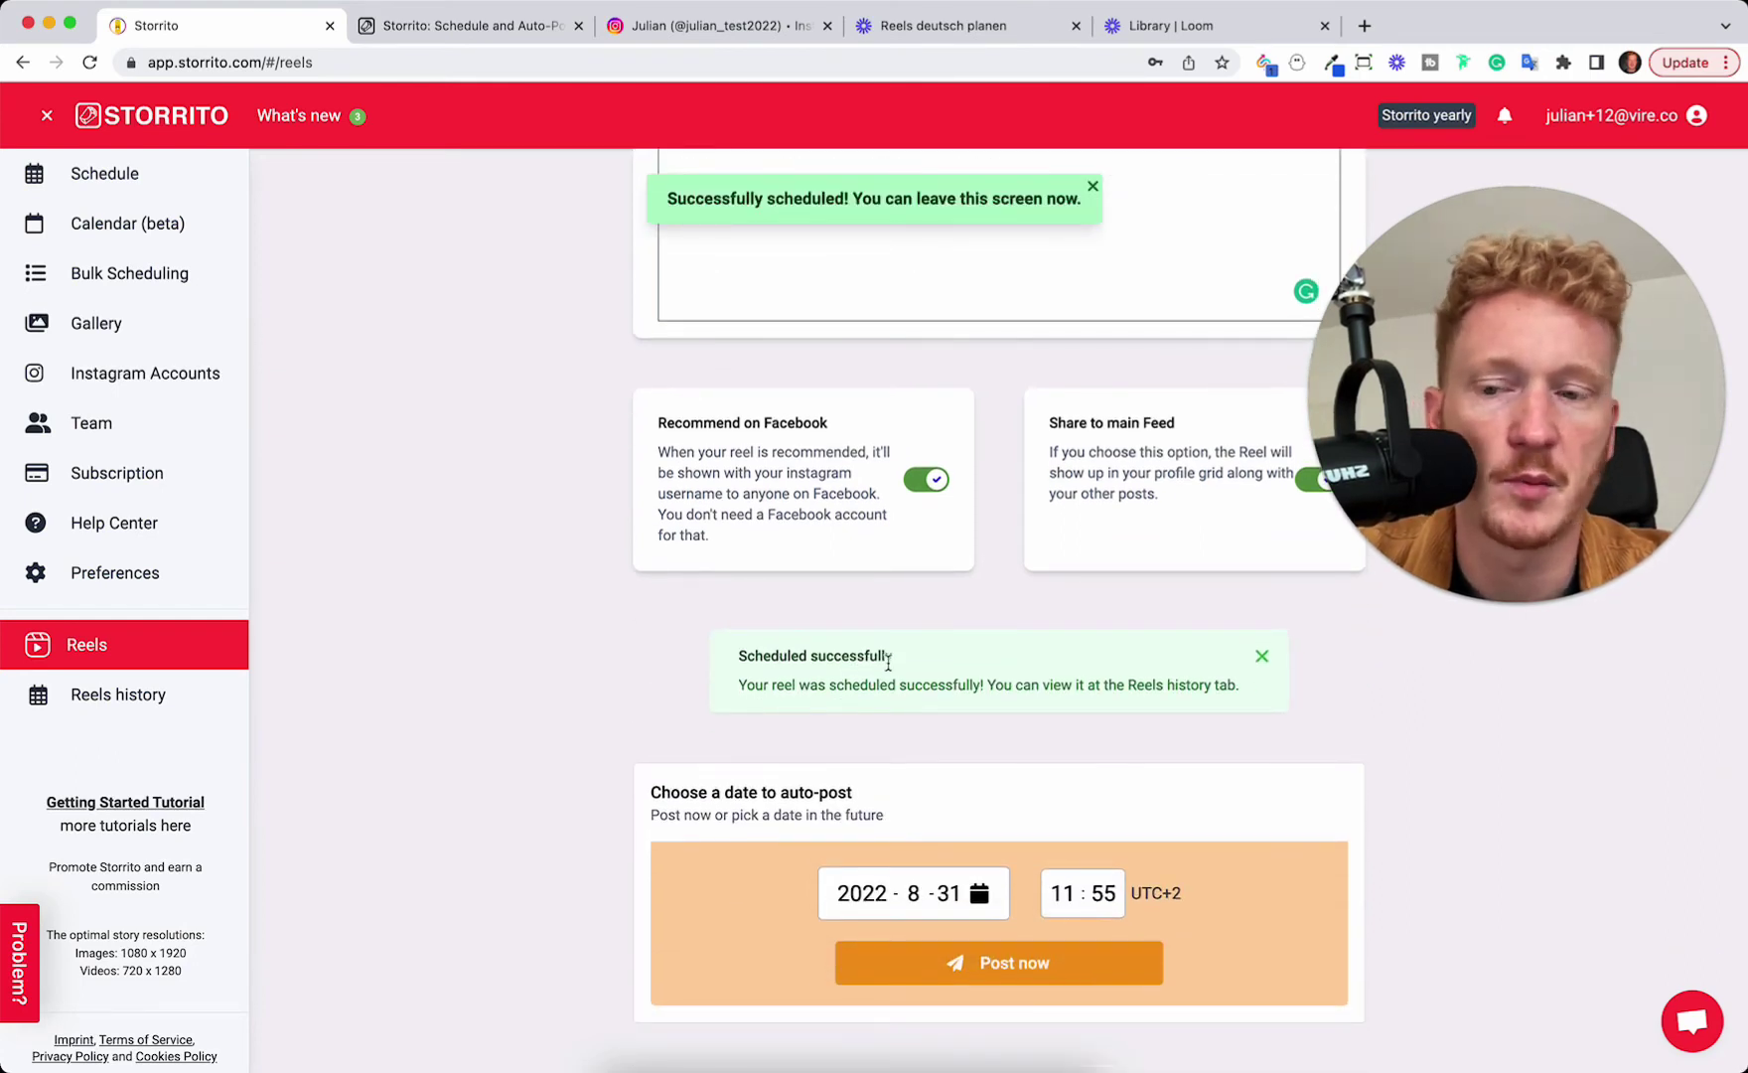
click(109, 699)
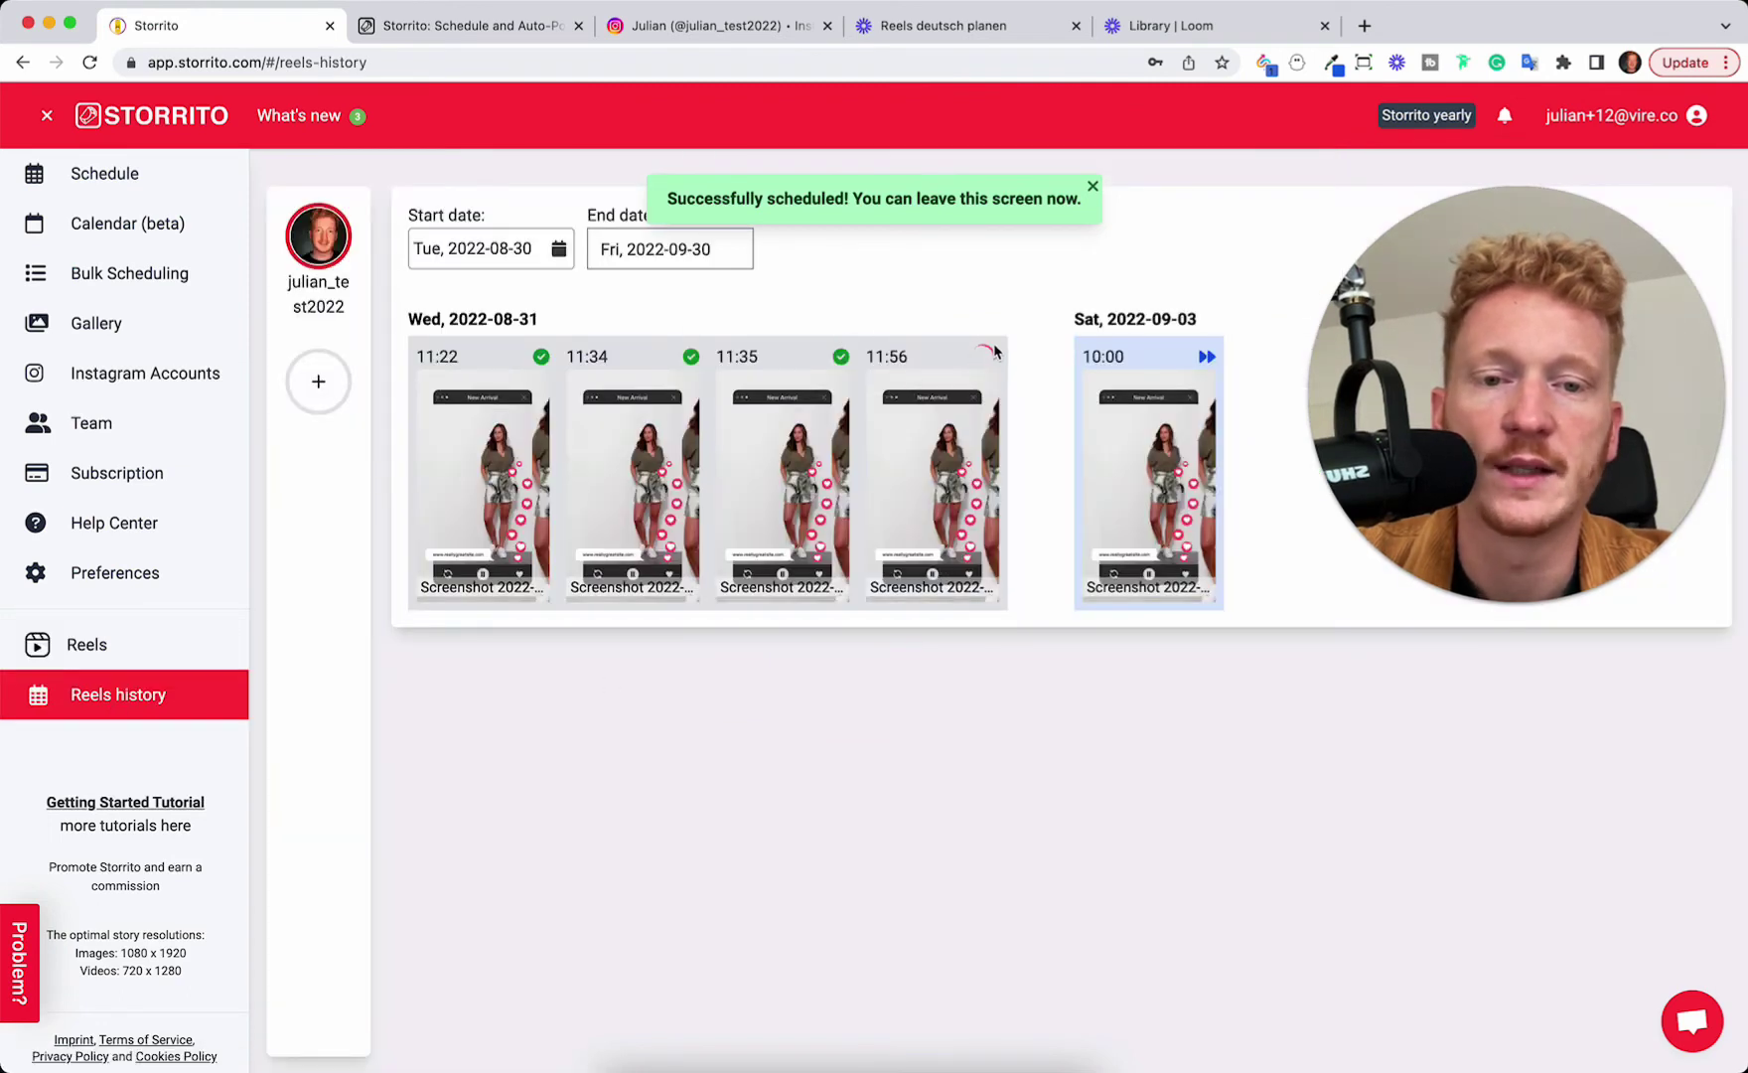
mouse_move(985, 355)
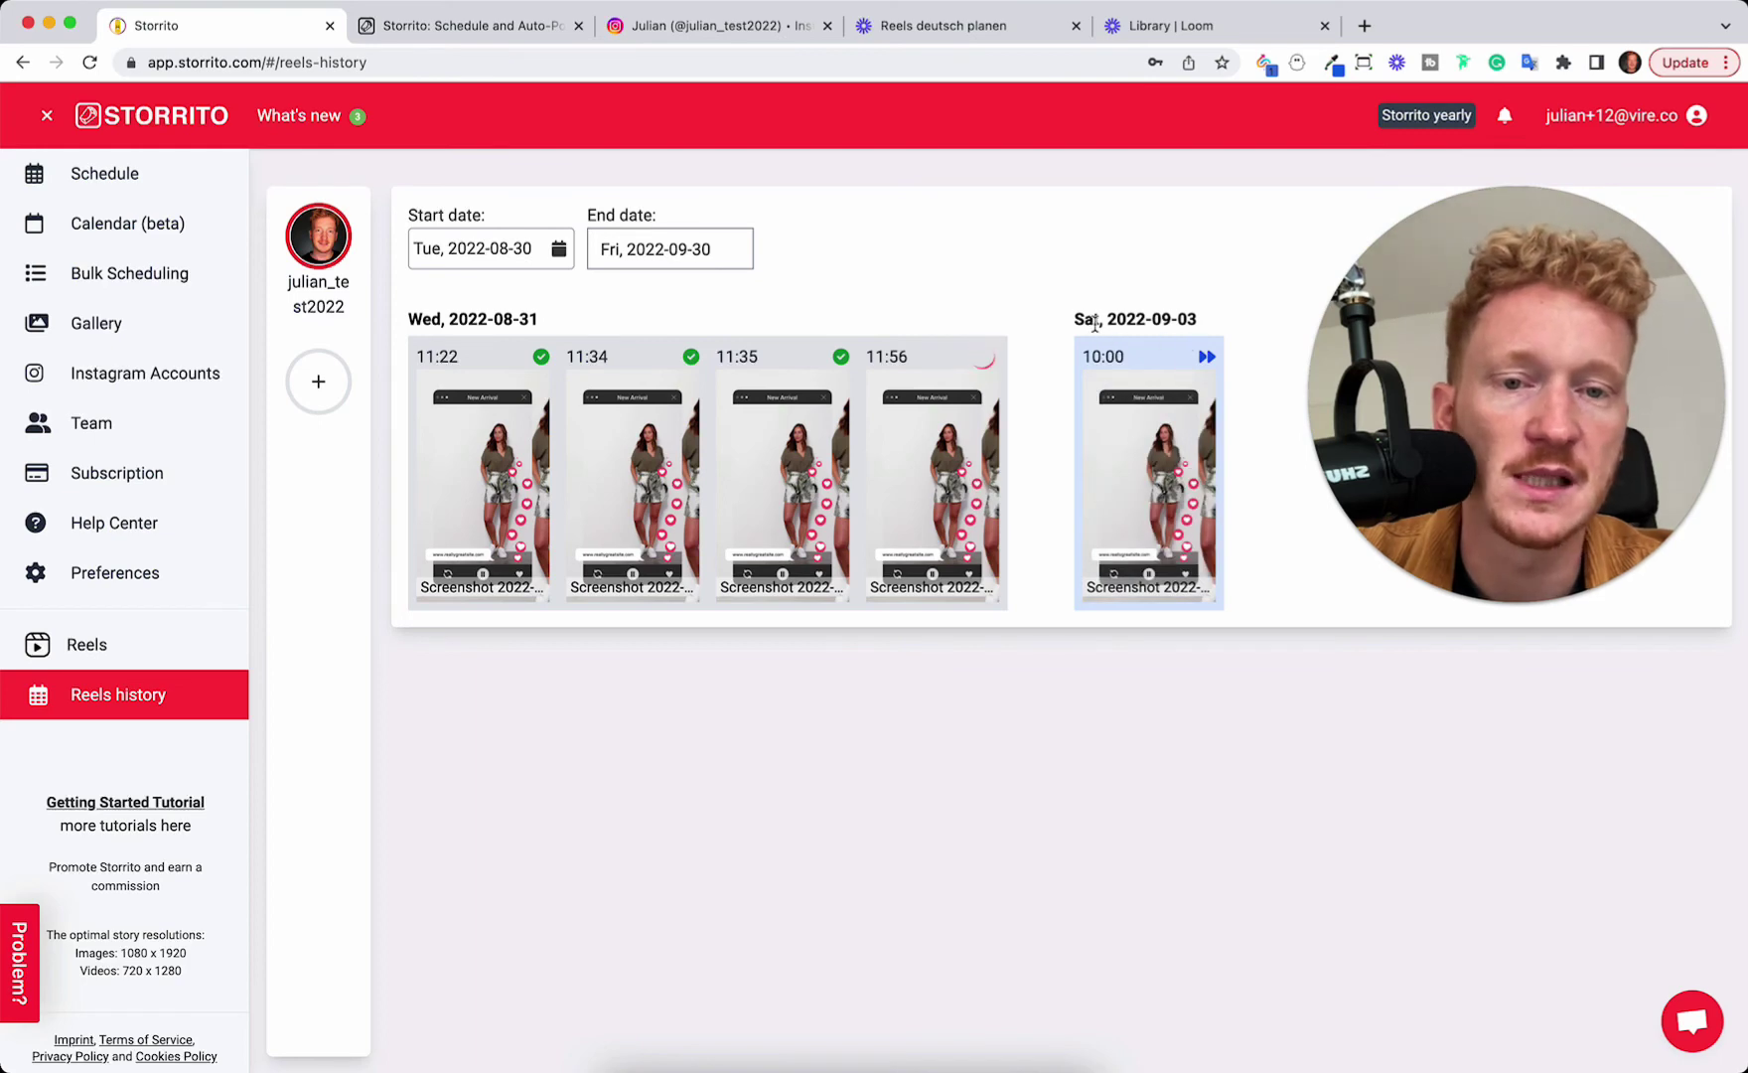
mouse_move(1116, 352)
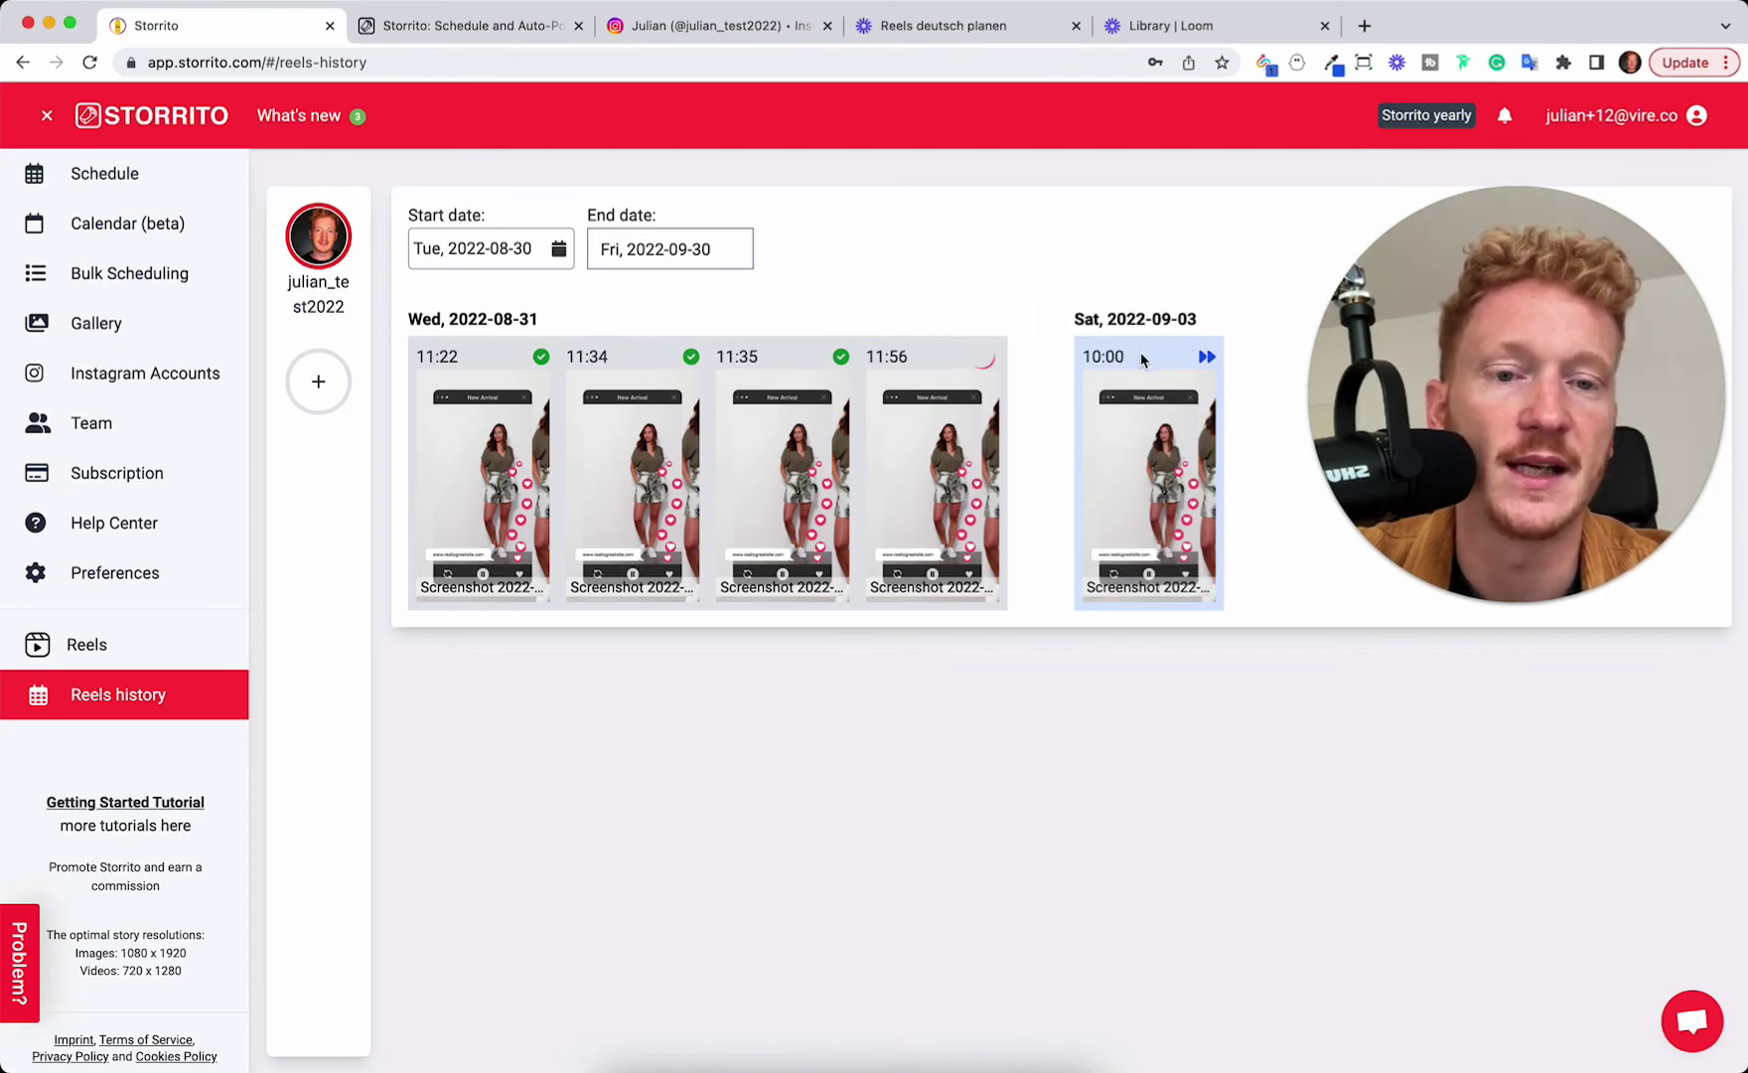
mouse_move(1198, 509)
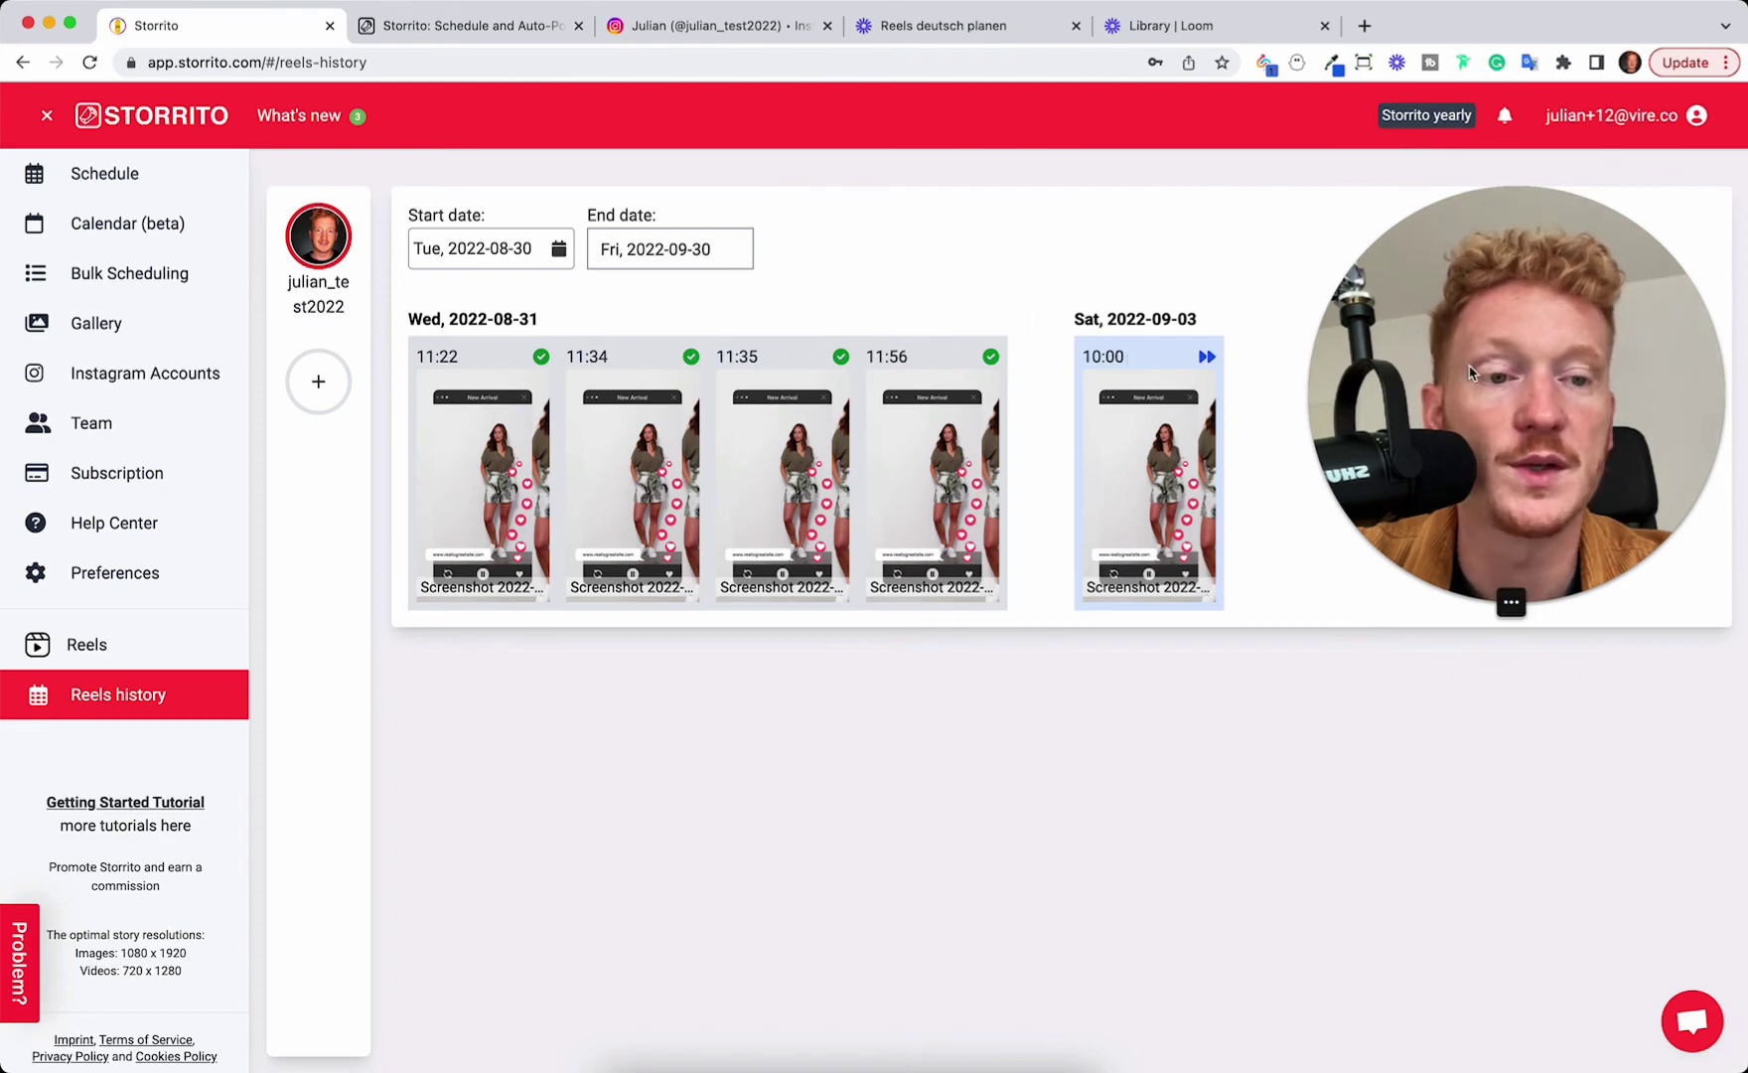
drag(1395, 255, 1395, 640)
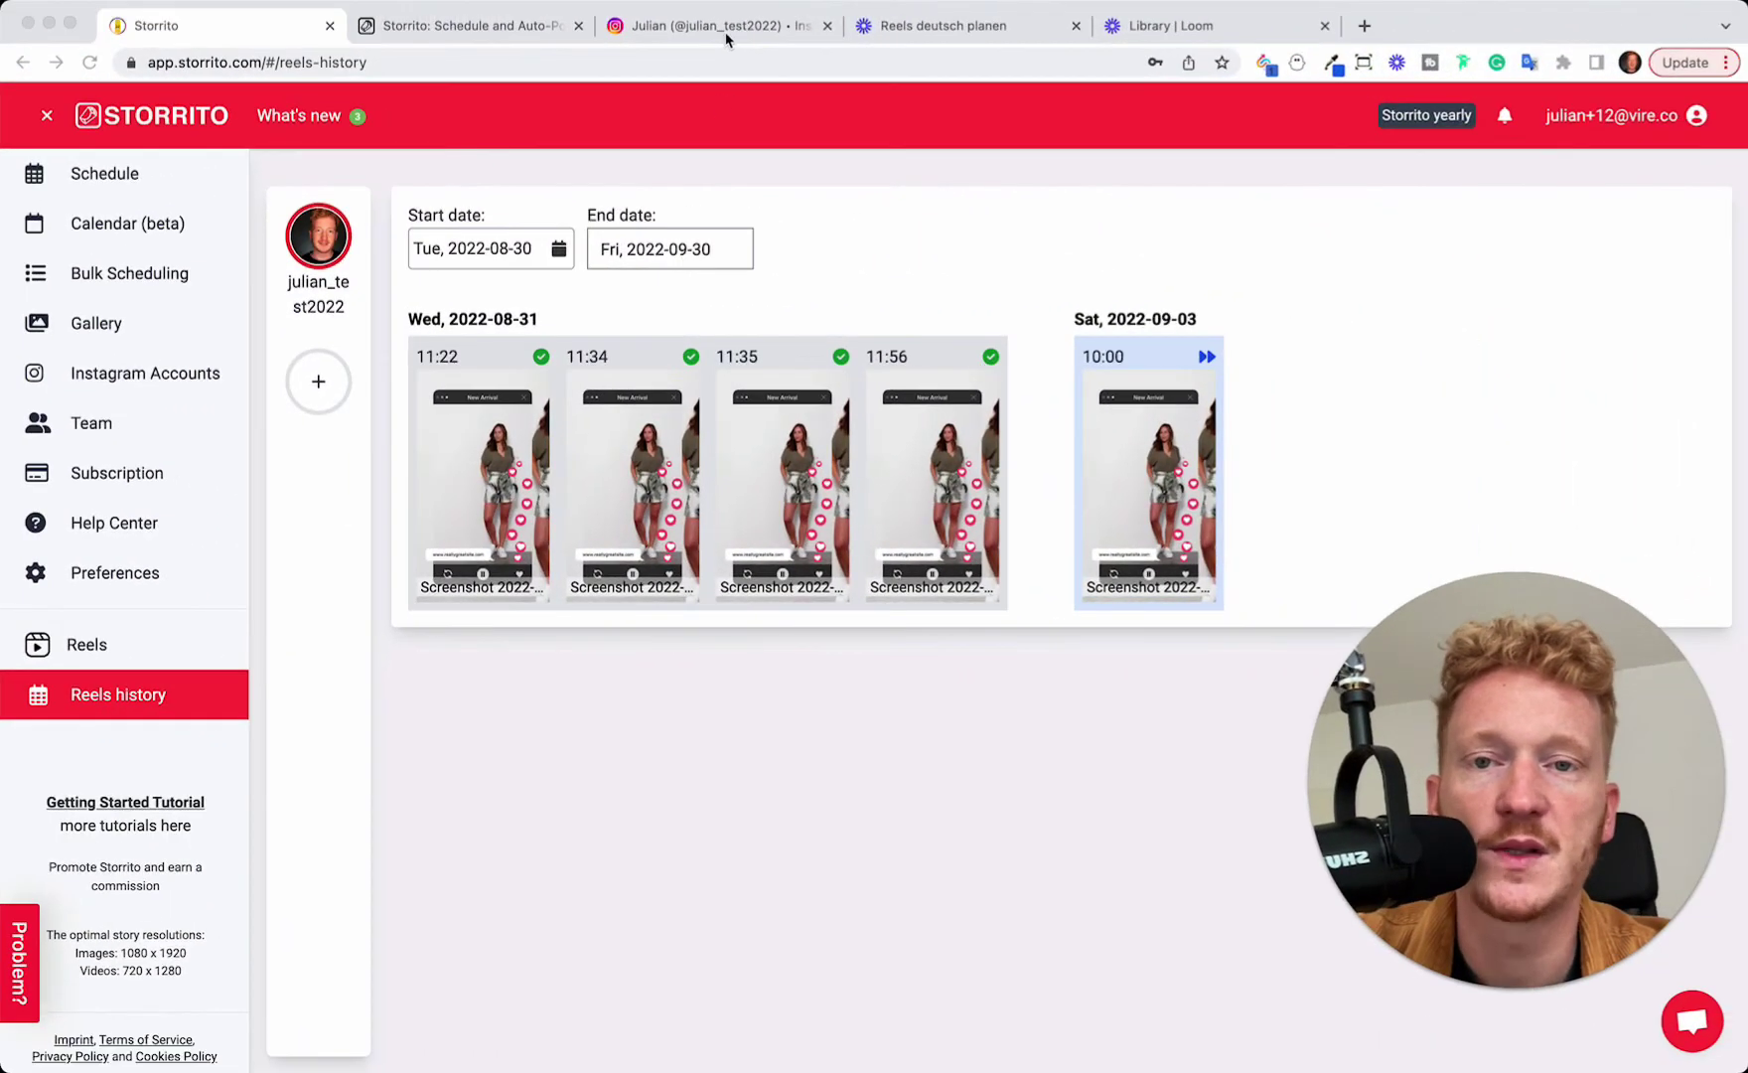
Reload the Instagram profile and open the newest post to check its hashtag caption.
click(725, 30)
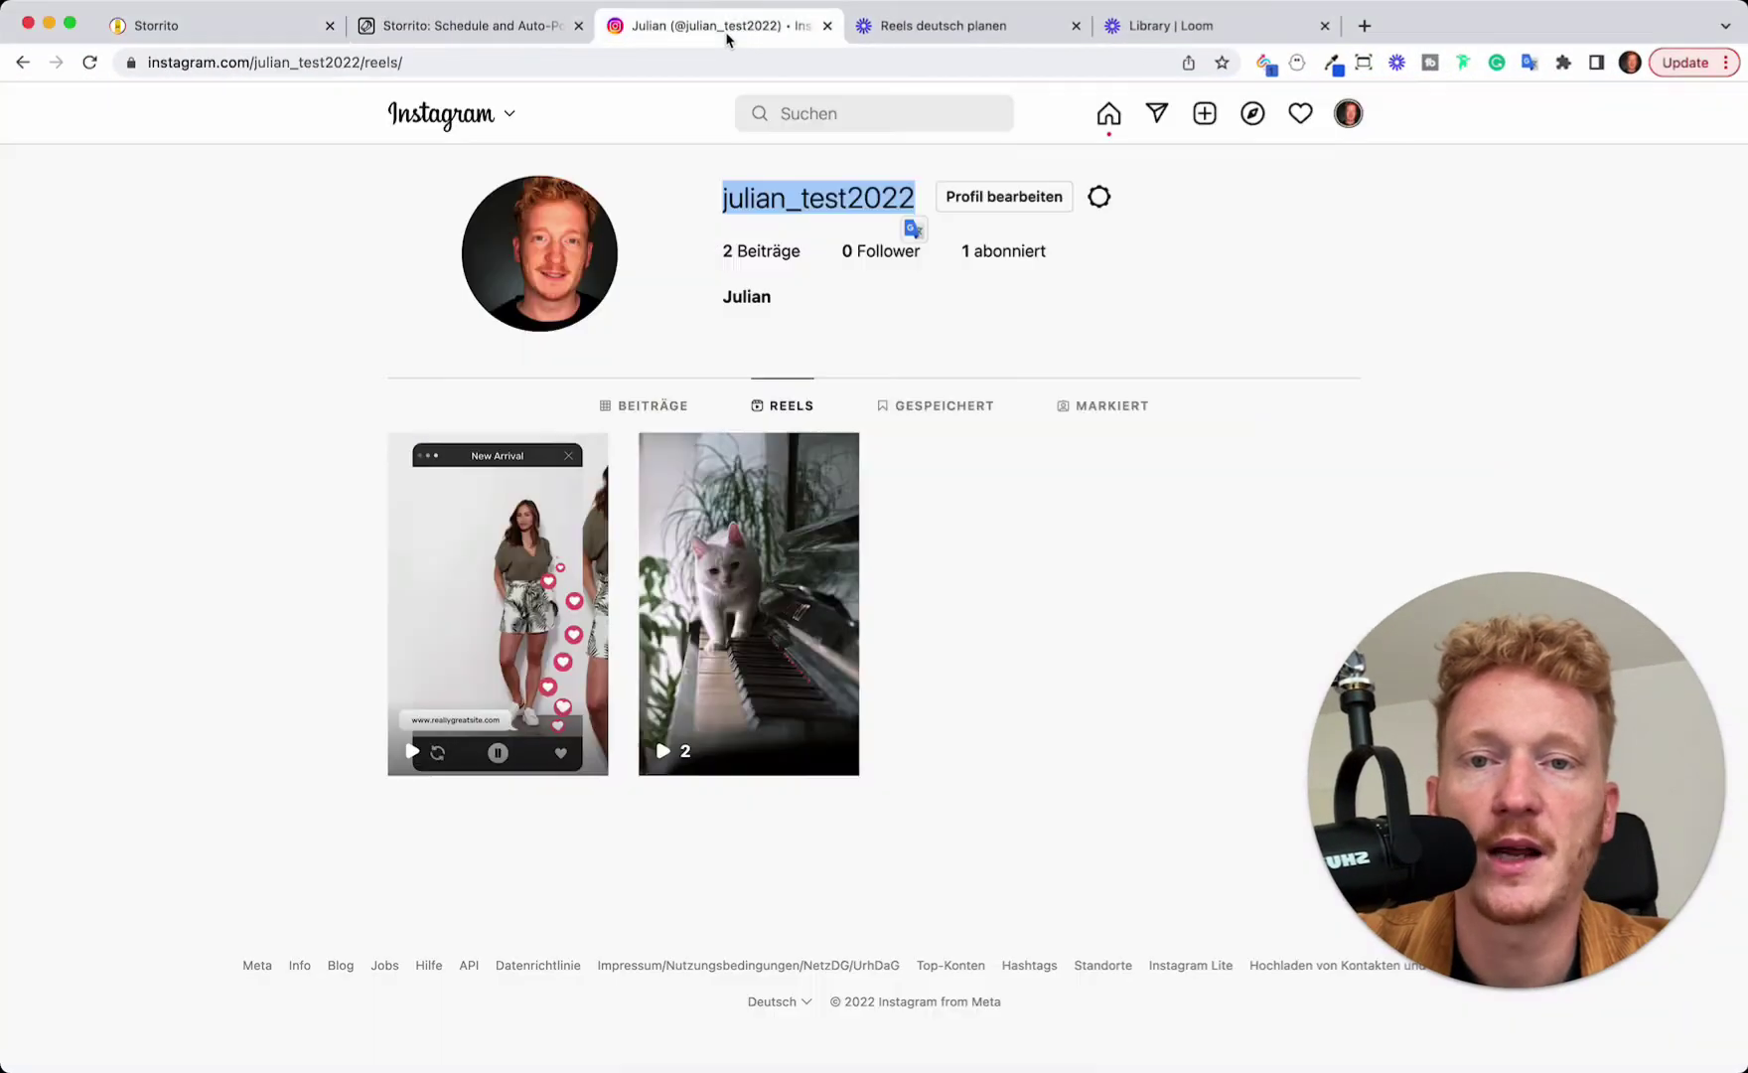
click(90, 64)
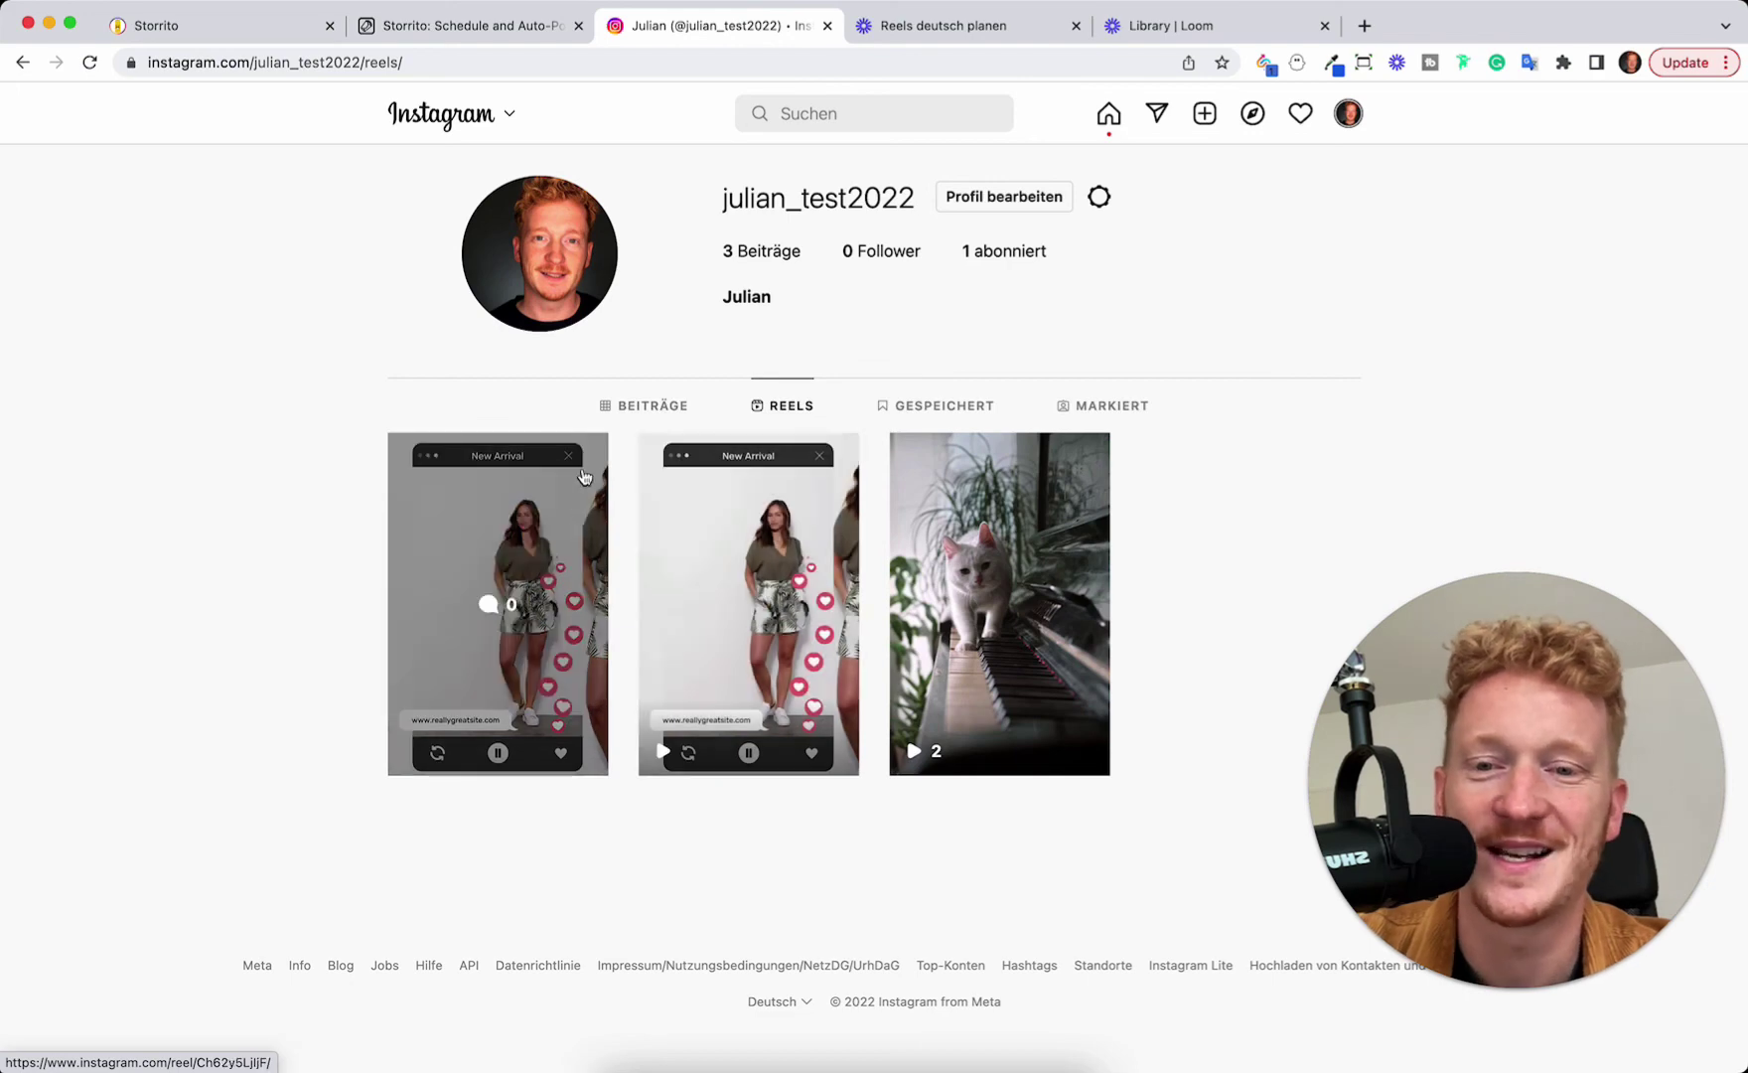
click(638, 407)
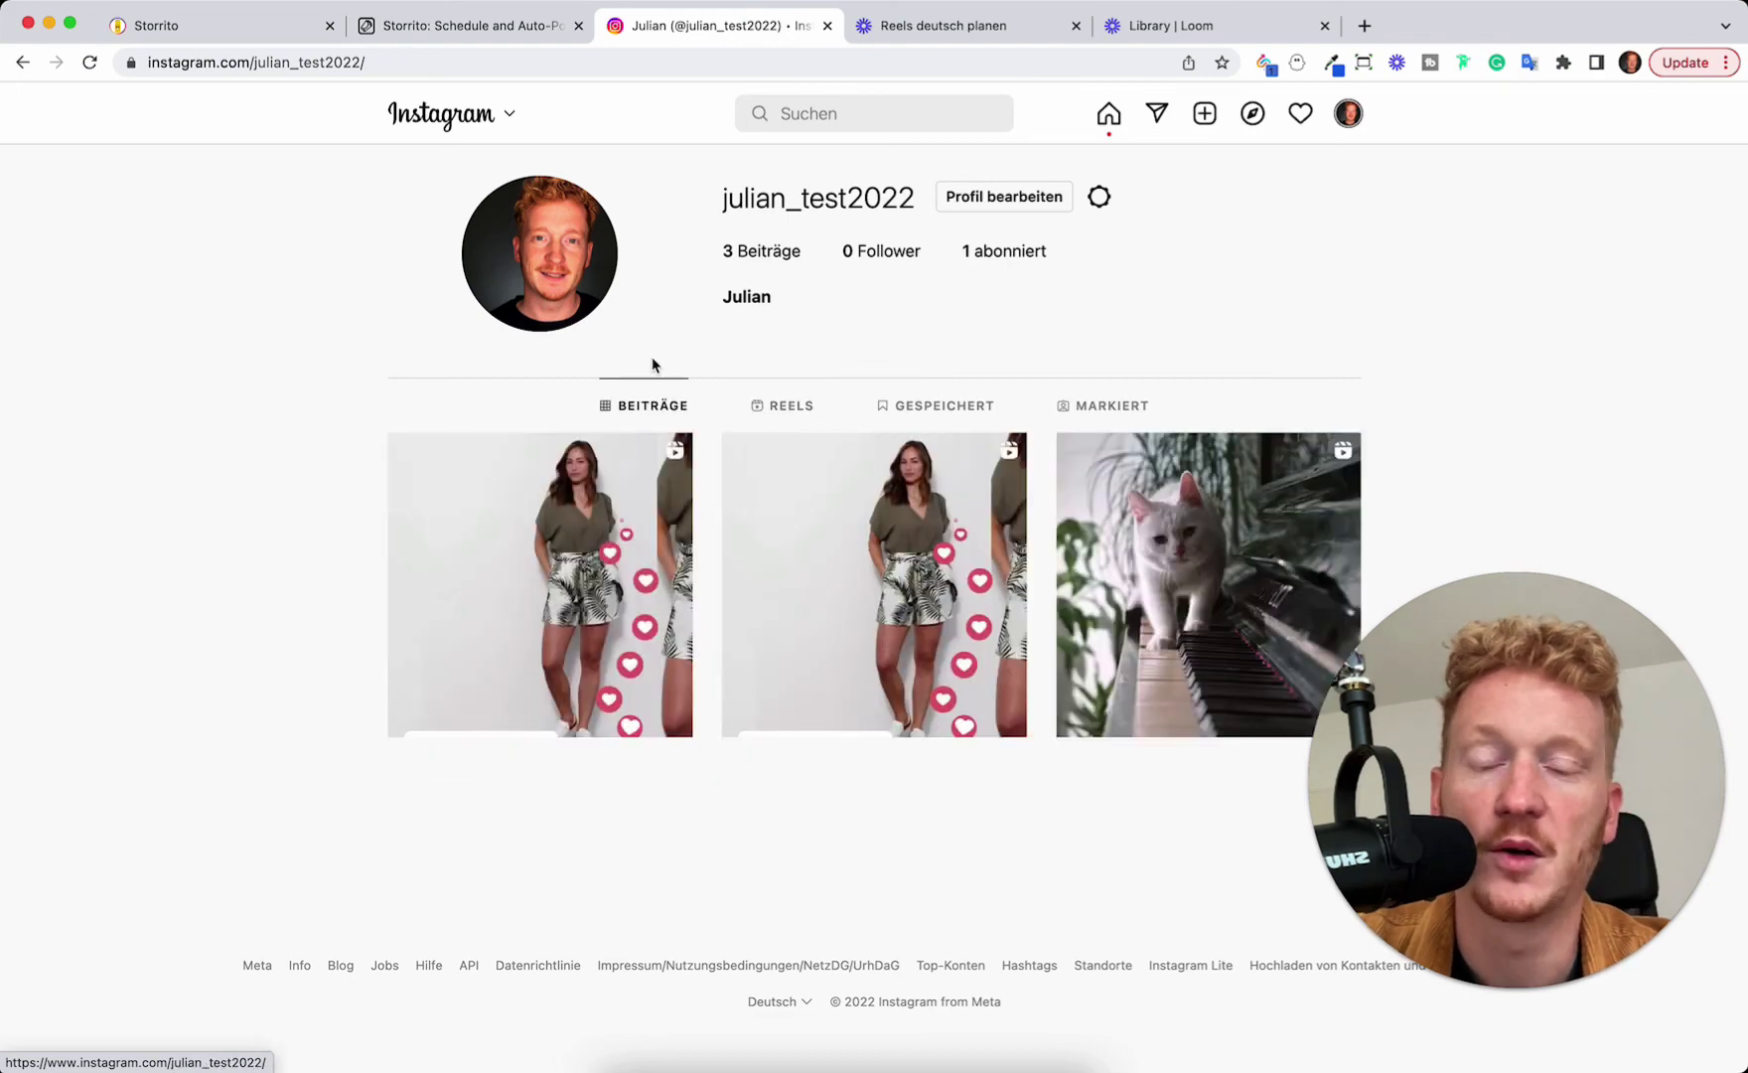
click(620, 476)
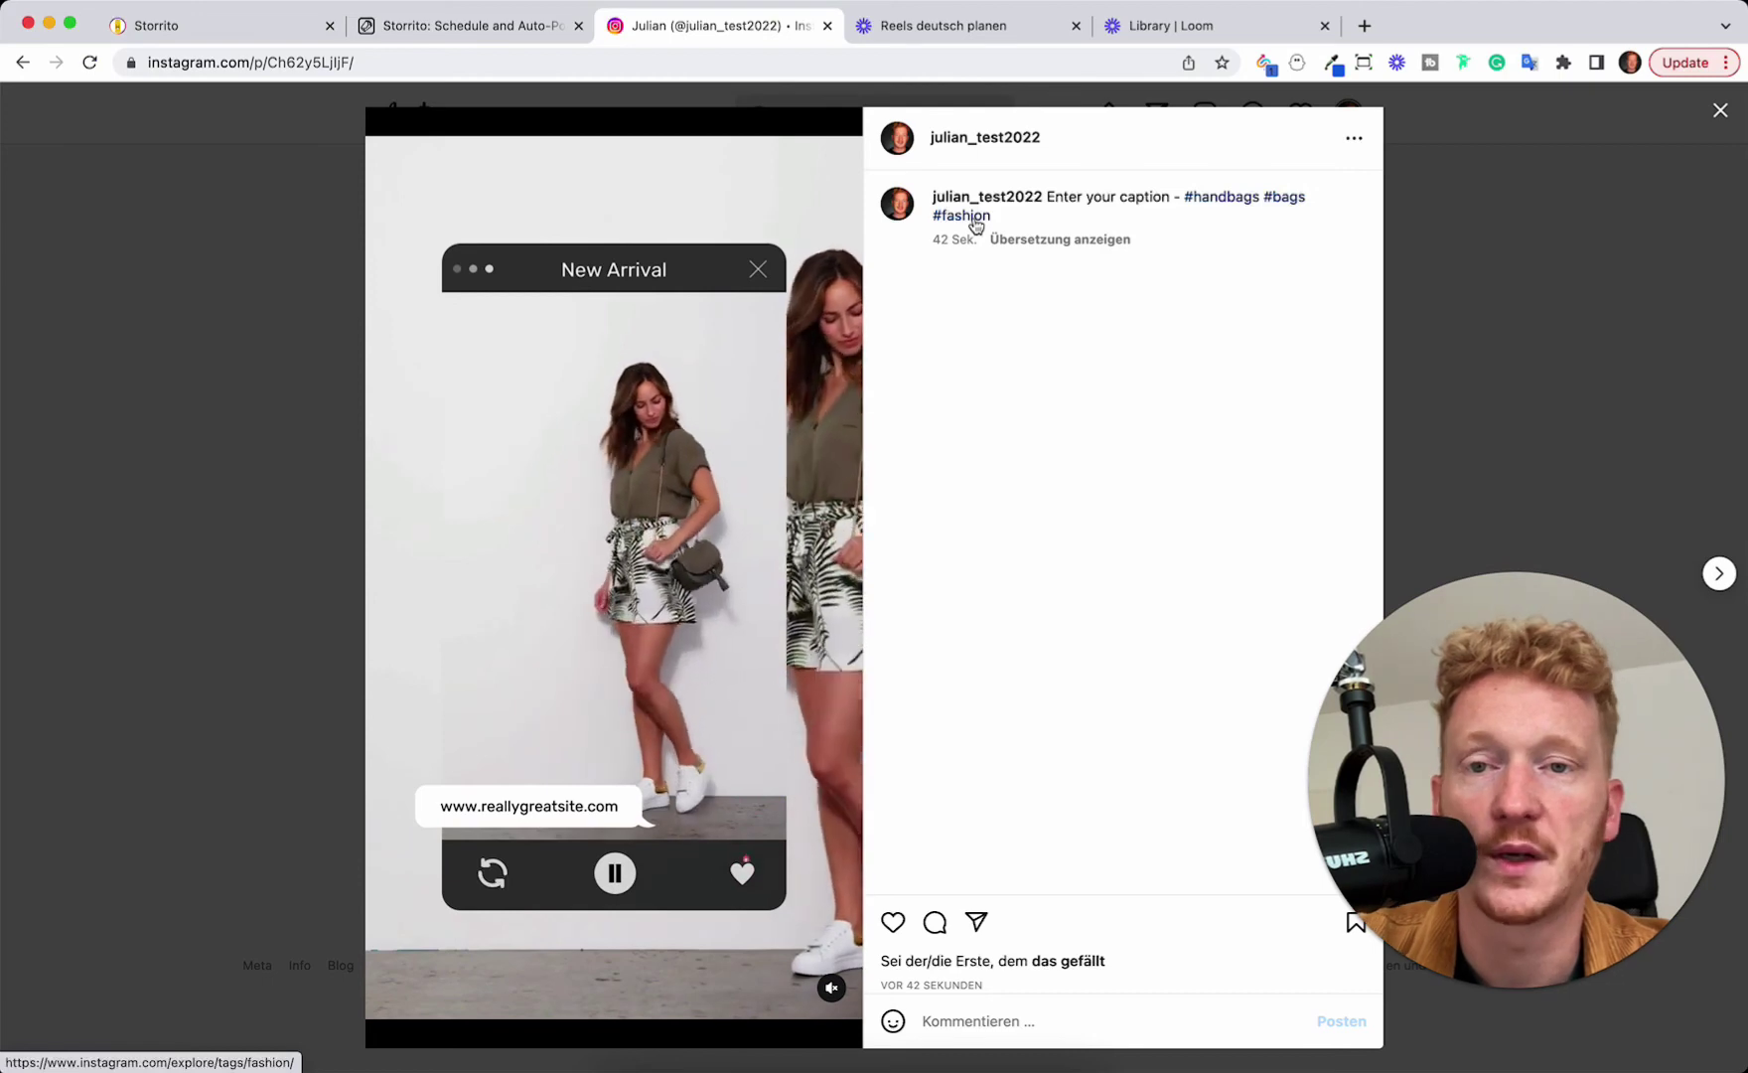
click(467, 25)
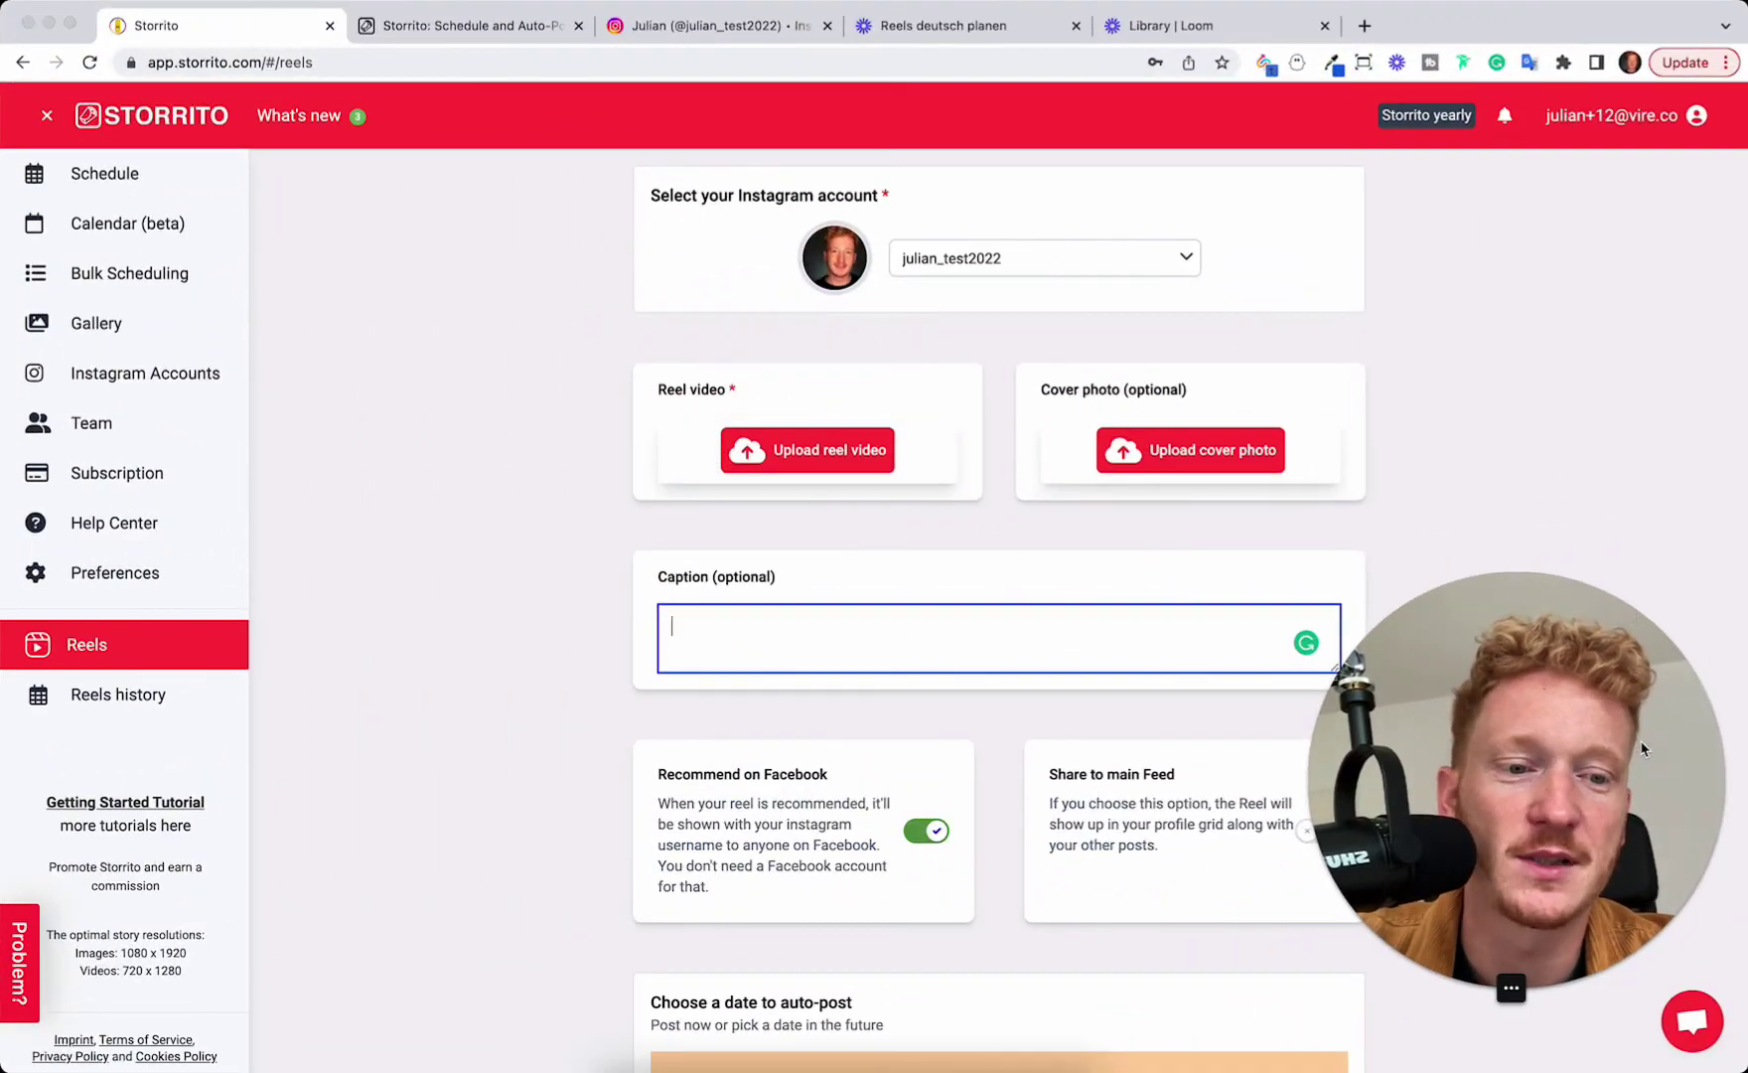
Bring back the blank Storrito Reels upload form, which has the Instagram account already selected.
drag(1642, 747, 1666, 601)
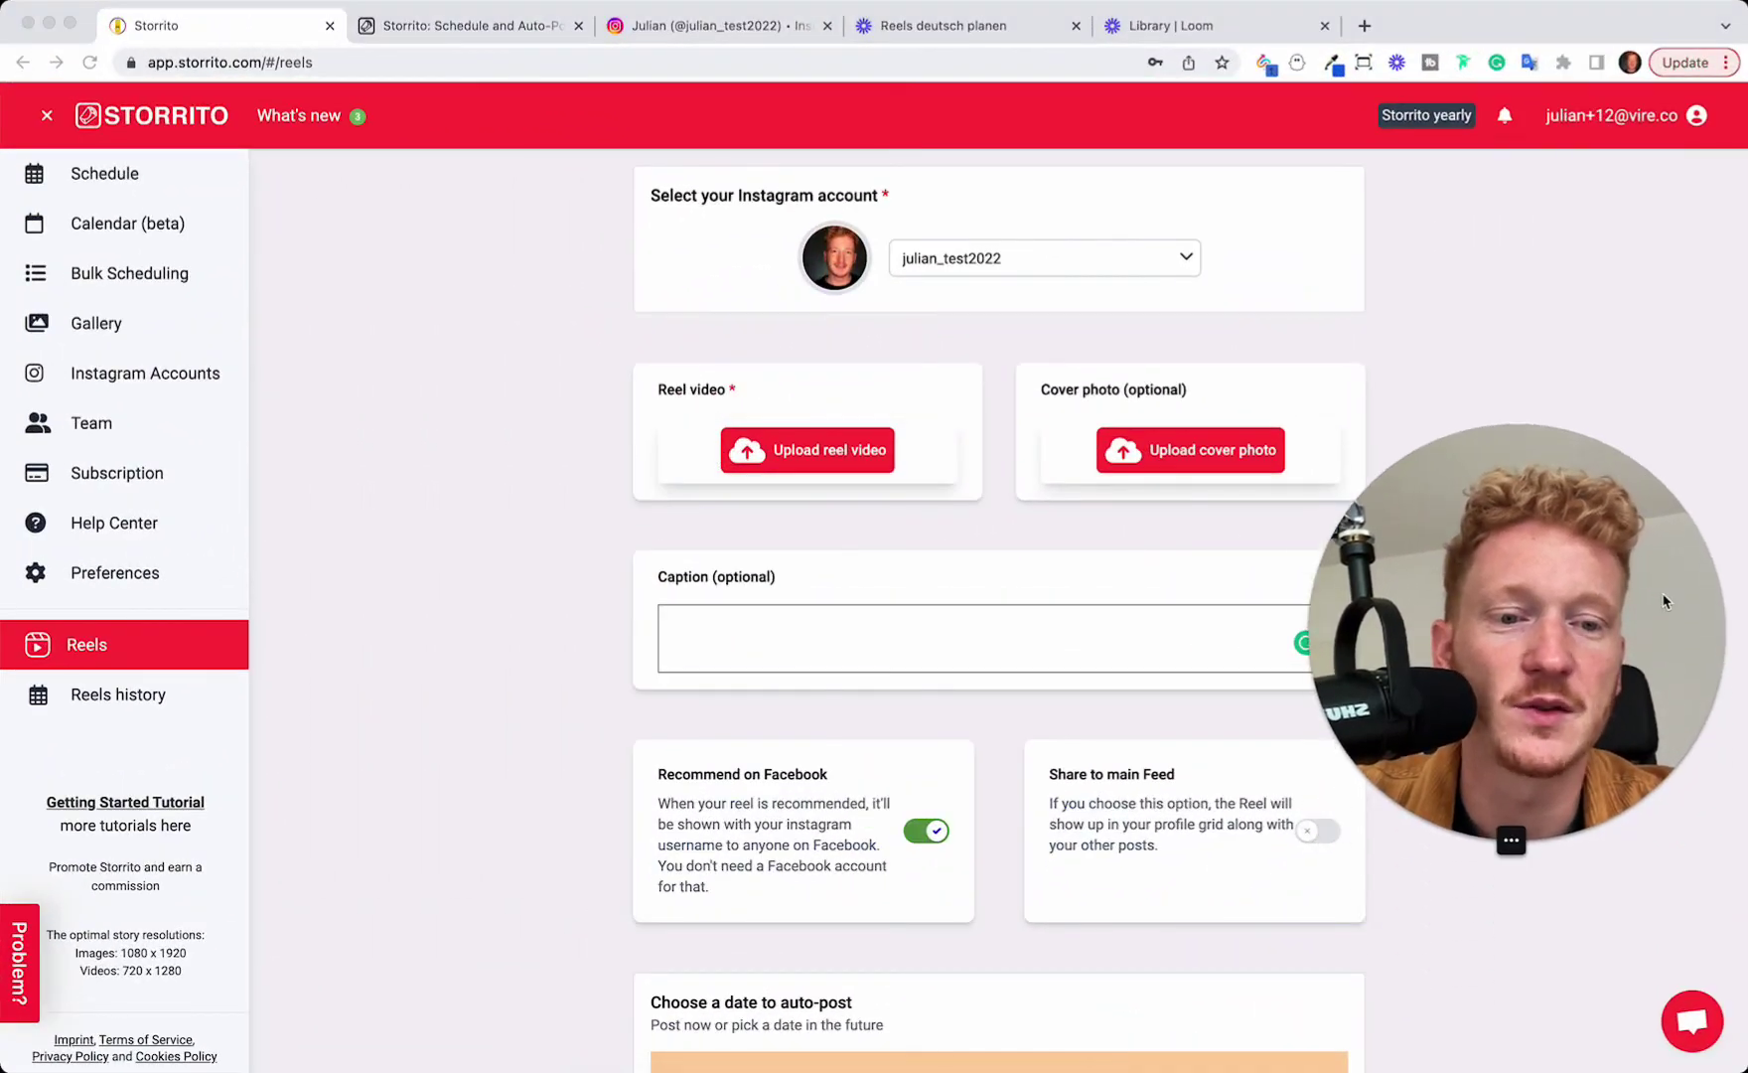